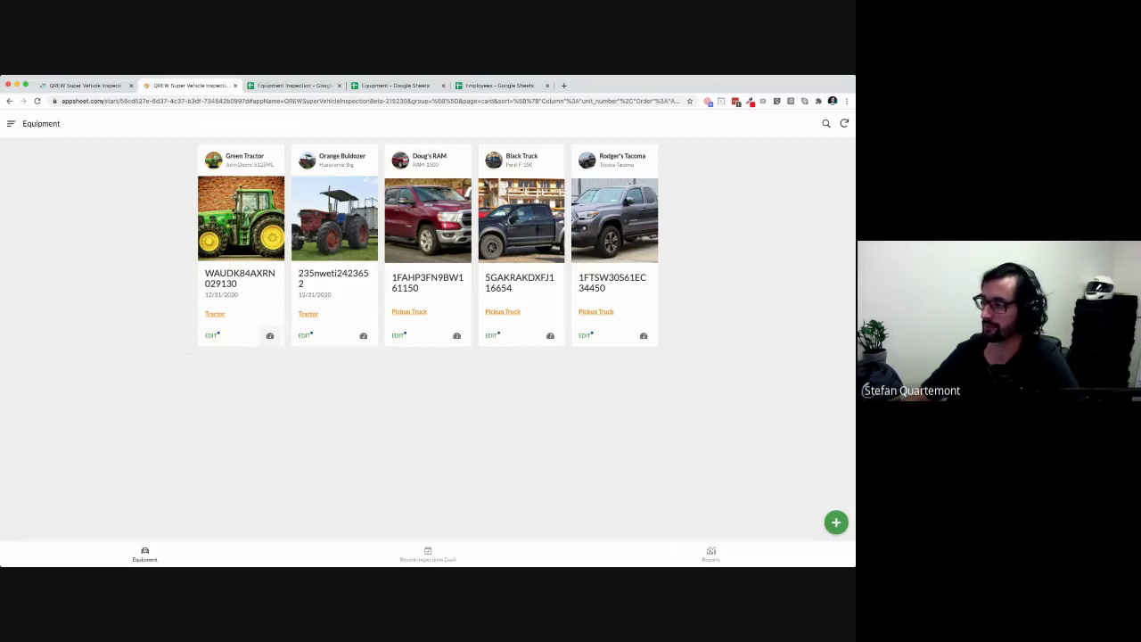
# Start the Green Tractor inspection and enter Odometer 4500 and Hour Meter 2400
pyautogui.click(269, 335)
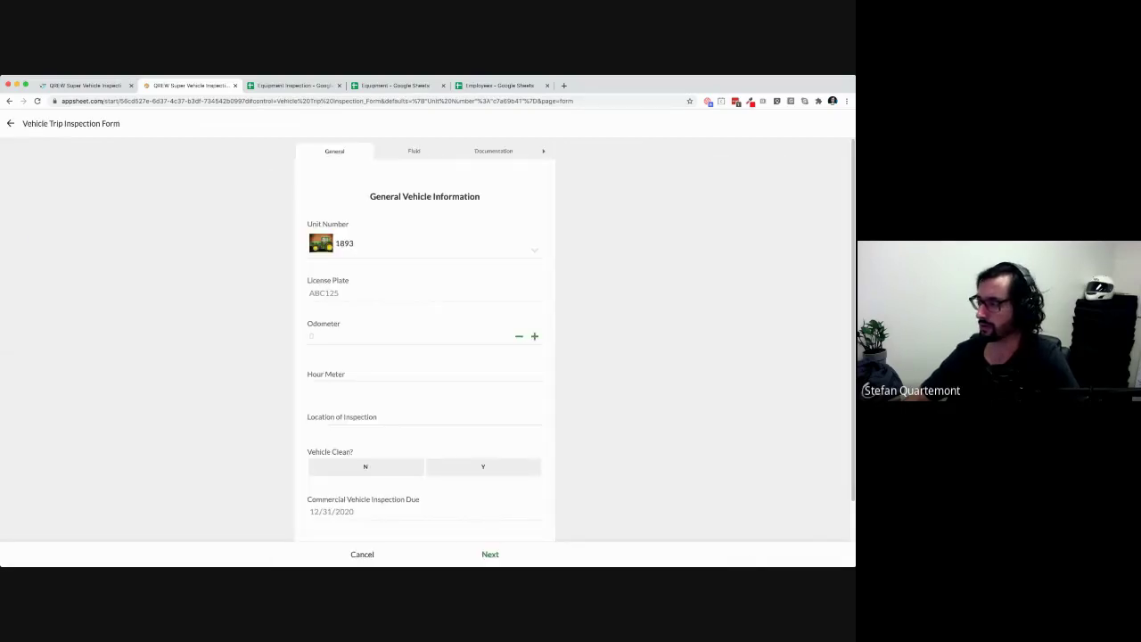
pyautogui.click(383, 336)
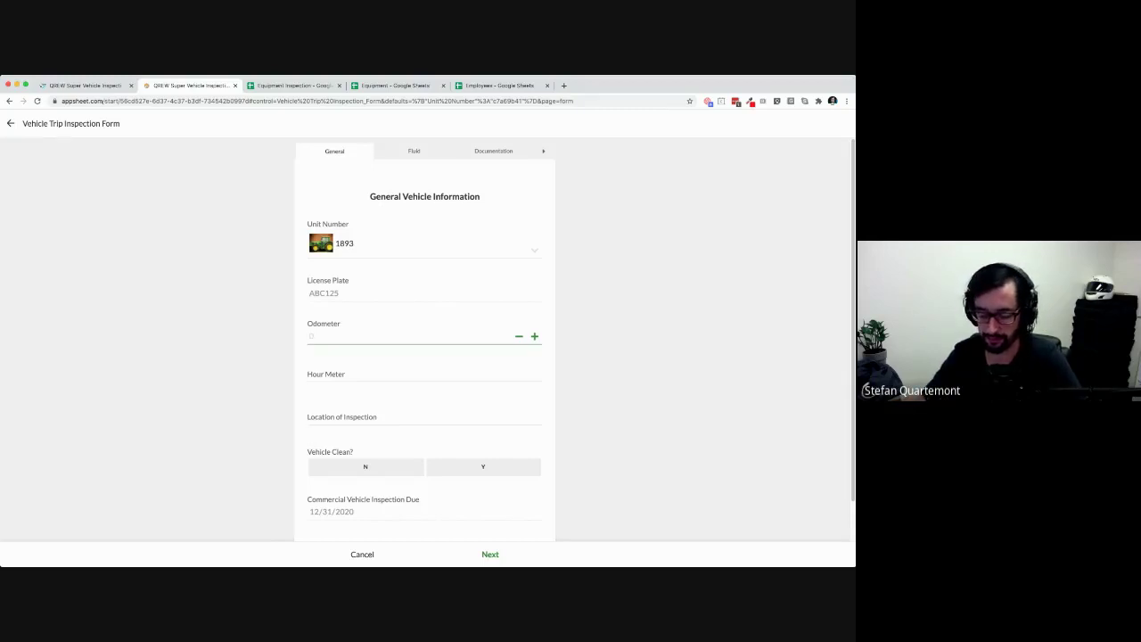
pyautogui.write('4500')
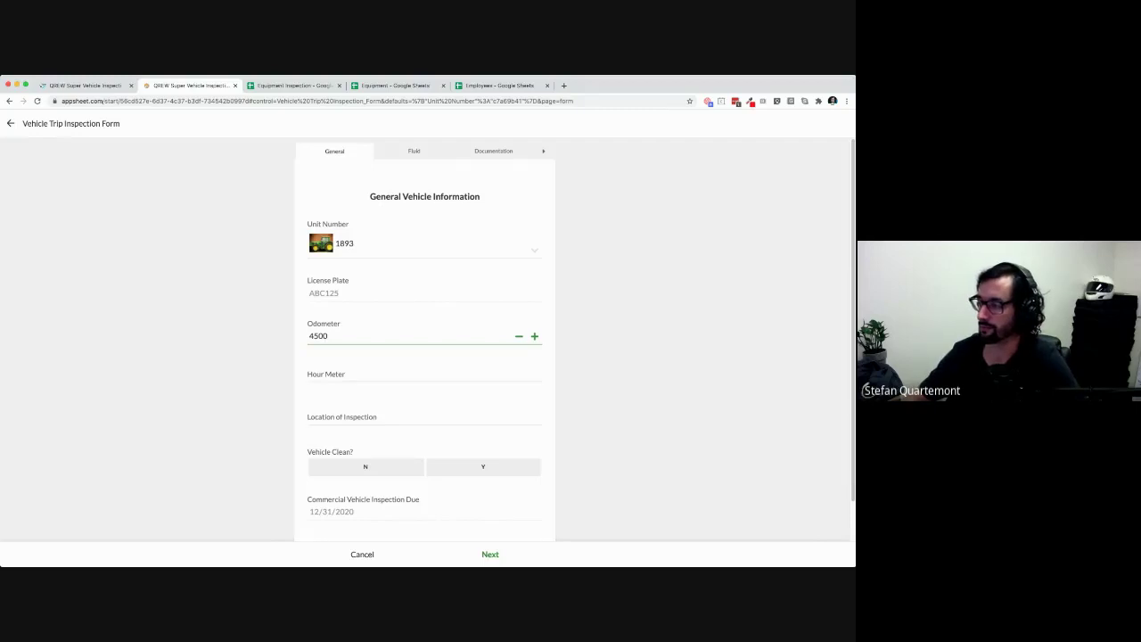
pyautogui.press('super+a')
pyautogui.click(310, 378)
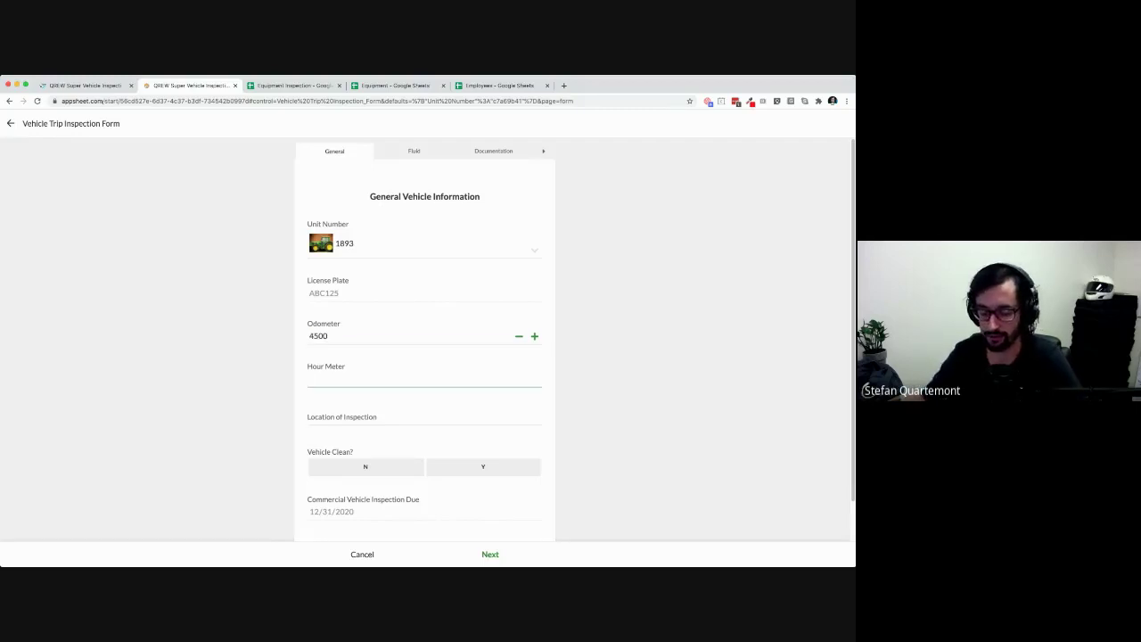
pyautogui.write('24')
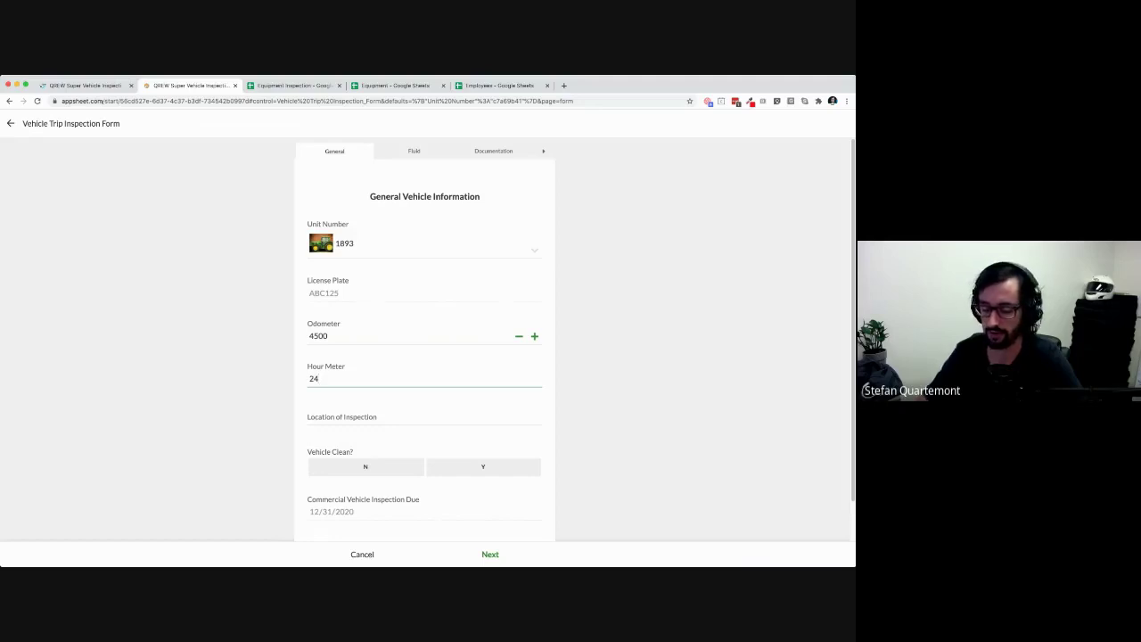
pyautogui.write('00')
# Answer N for Vehicle Clean and advance to the Fluid Levels page
pyautogui.click(310, 422)
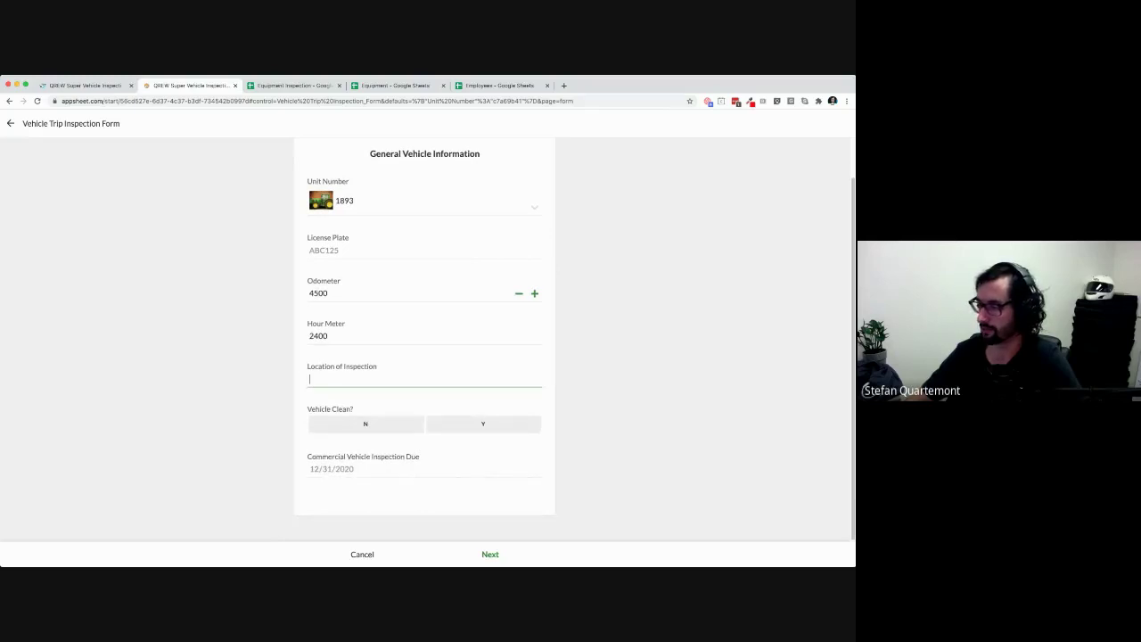
pyautogui.click(365, 425)
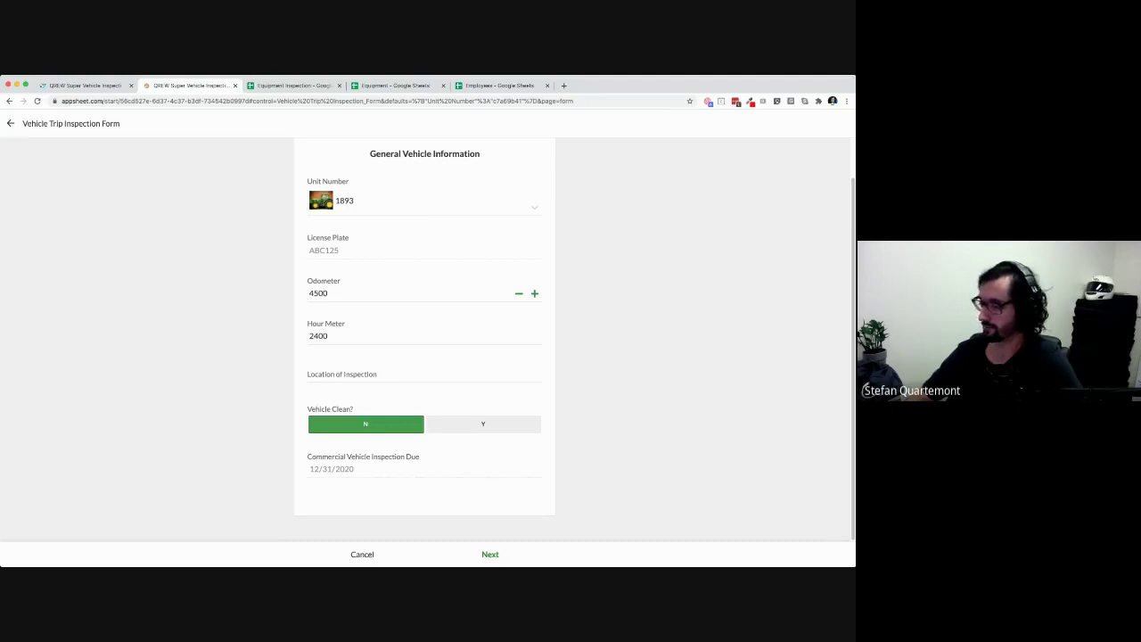
pyautogui.moveTo(314, 469)
pyautogui.mouseDown()
pyautogui.moveTo(354, 468)
pyautogui.moveTo(327, 469)
pyautogui.mouseUp()
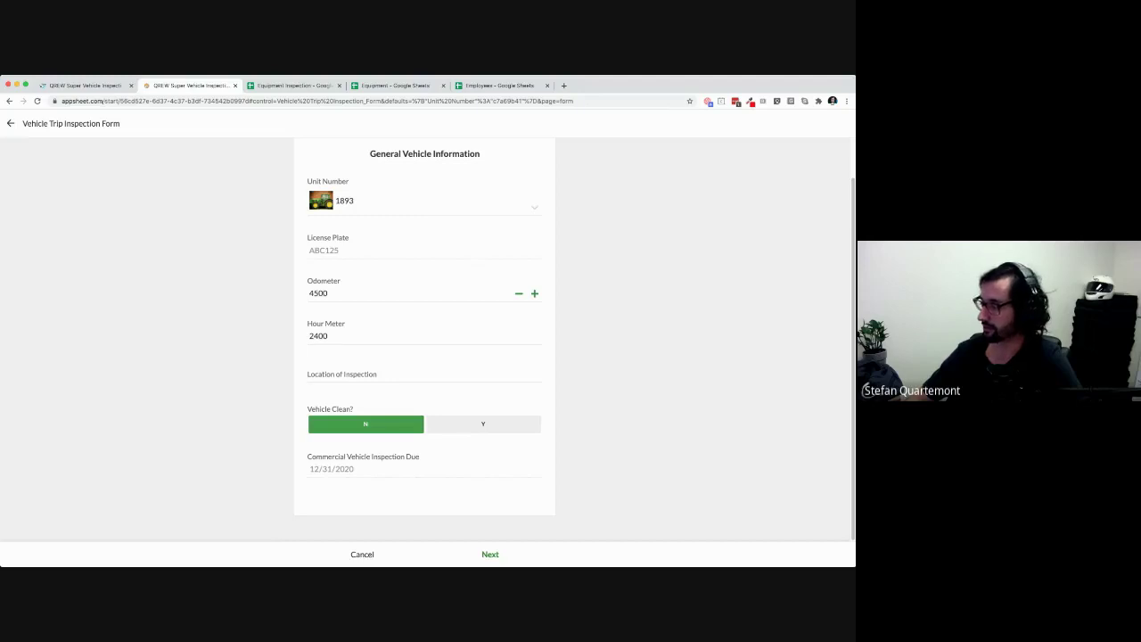
pyautogui.click(490, 553)
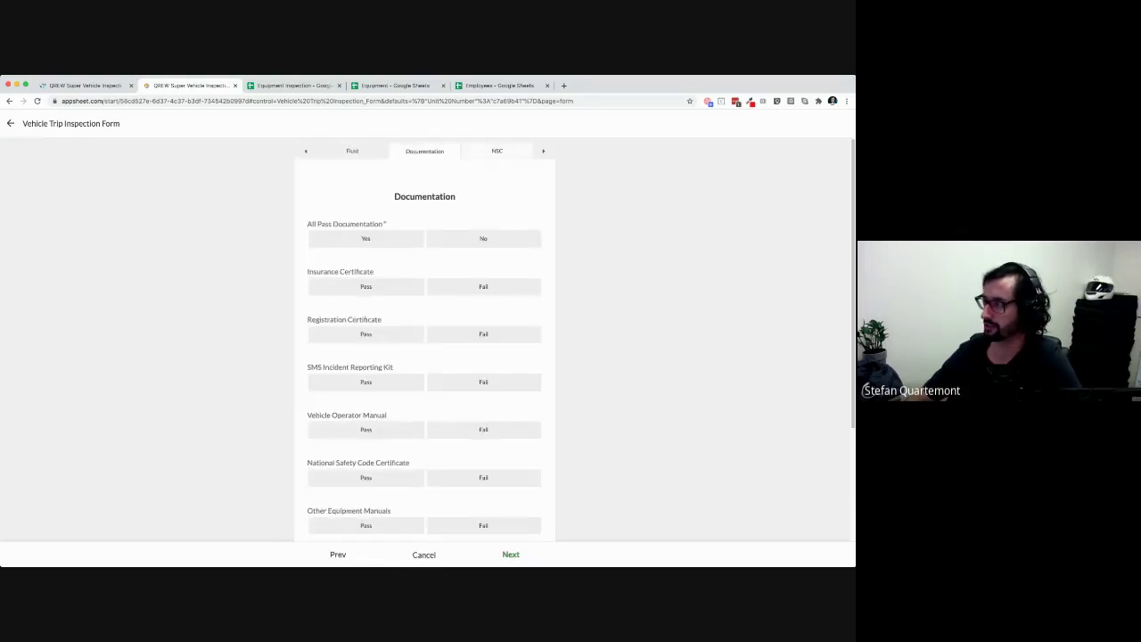
# Try answering No for all fluids with individual Pass/Fail marks, then clear those answers
pyautogui.click(497, 150)
pyautogui.click(497, 151)
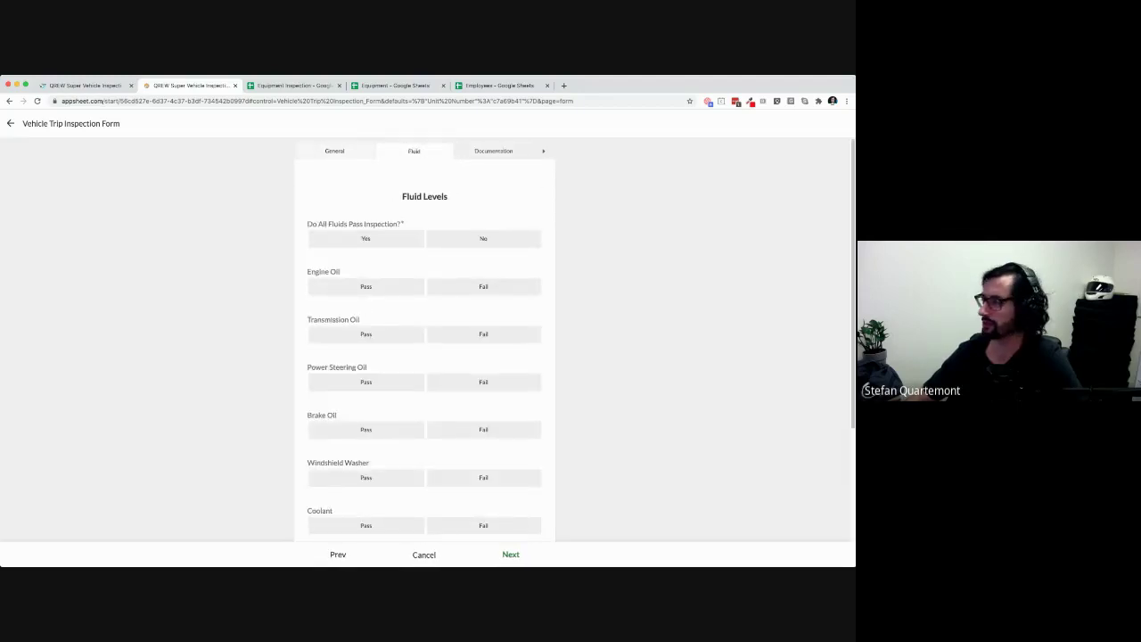
pyautogui.scroll(-2, 425, 356)
pyautogui.scroll(2, 424, 357)
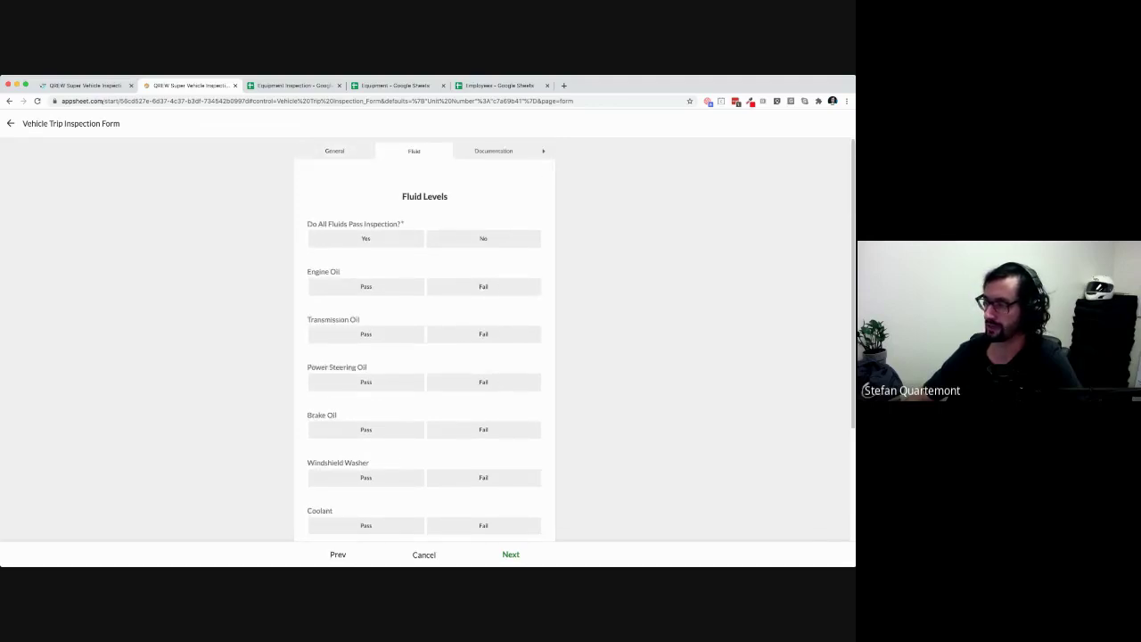
pyautogui.click(483, 238)
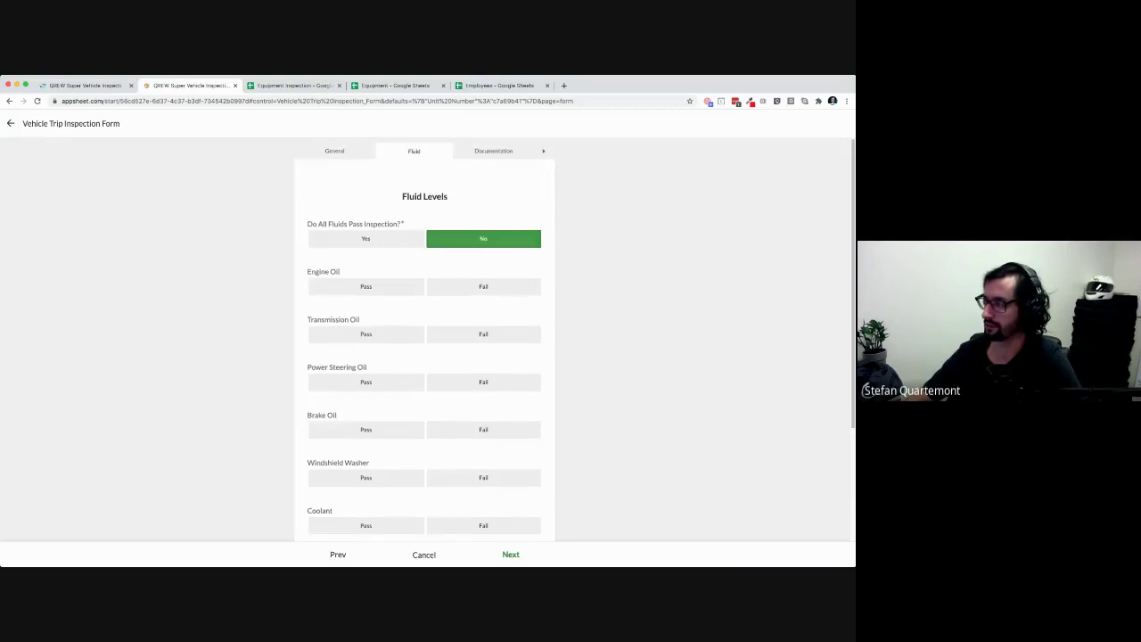
pyautogui.scroll(-1, 425, 339)
pyautogui.click(366, 248)
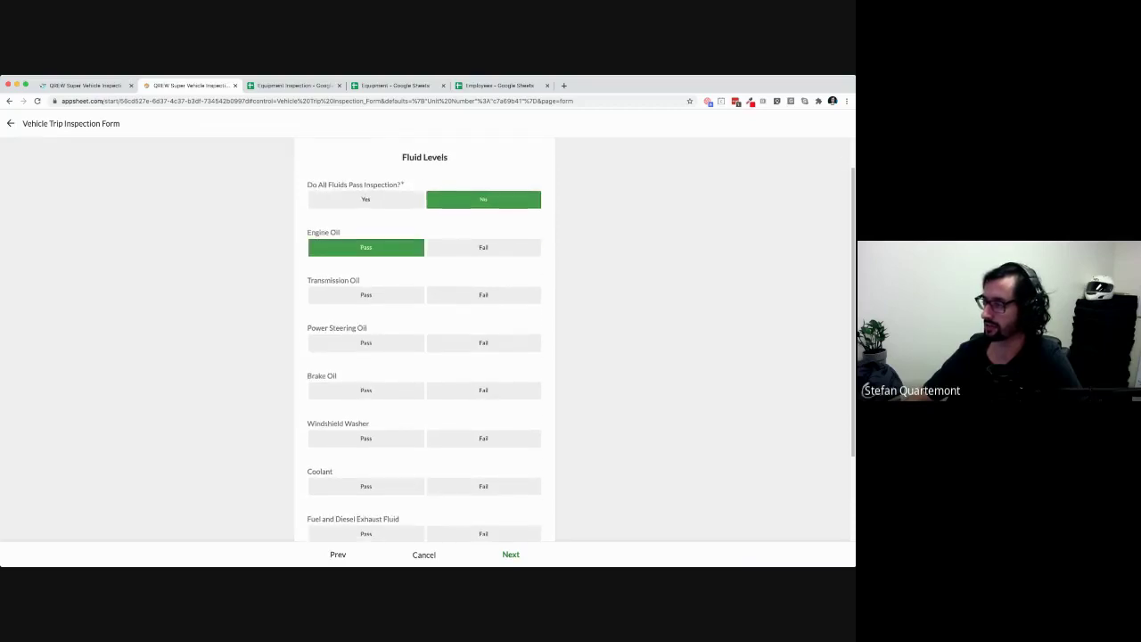
pyautogui.click(483, 295)
pyautogui.click(366, 343)
pyautogui.click(366, 390)
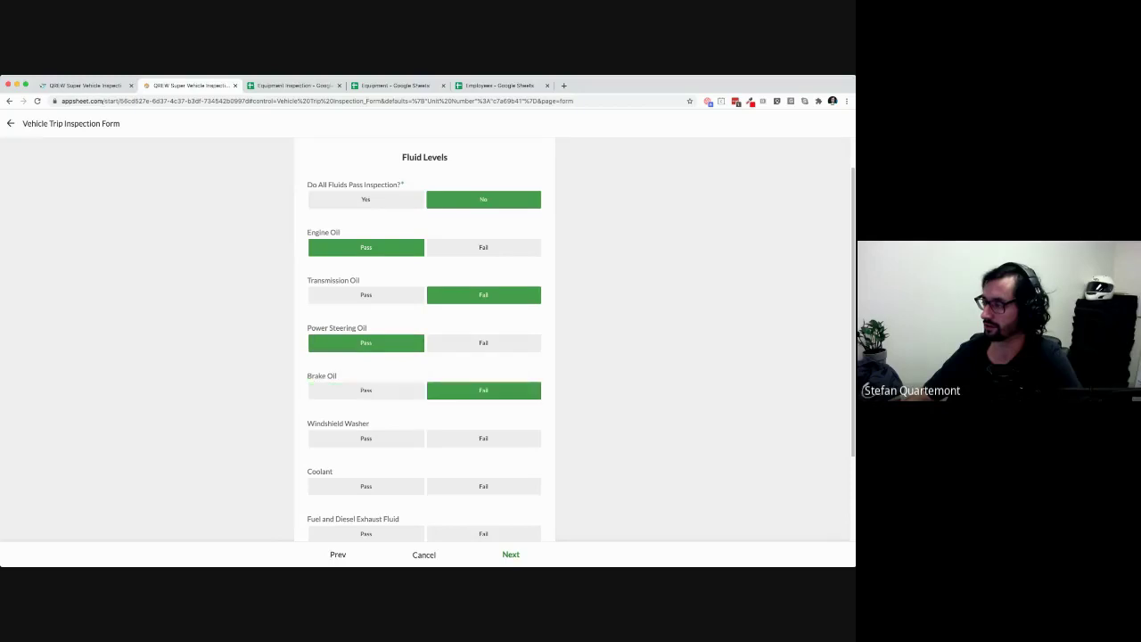
pyautogui.click(483, 391)
pyautogui.click(483, 390)
pyautogui.click(367, 343)
pyautogui.click(483, 295)
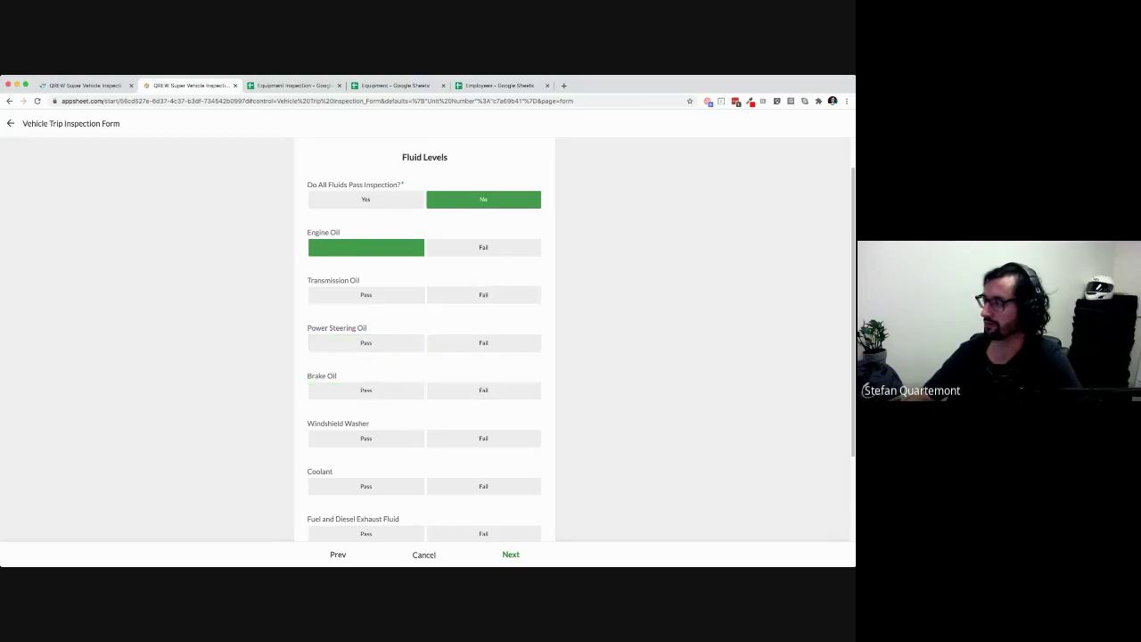
pyautogui.click(366, 247)
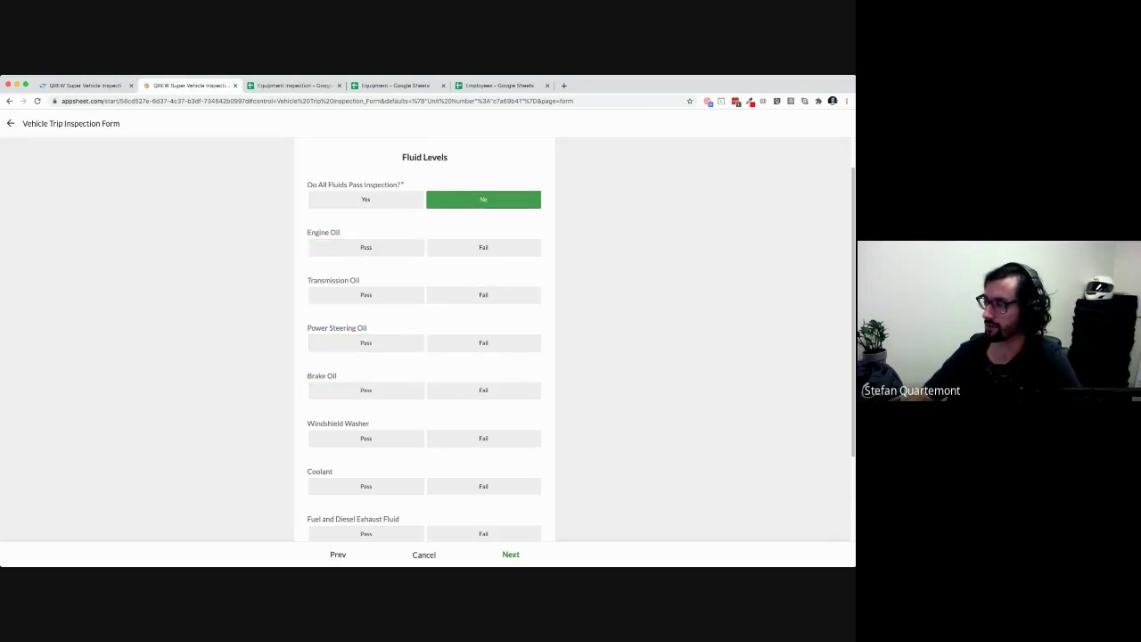
# Answer Yes for all fluids passing, with Power Steering Oil and Brake Oil marked Pass
pyautogui.click(366, 200)
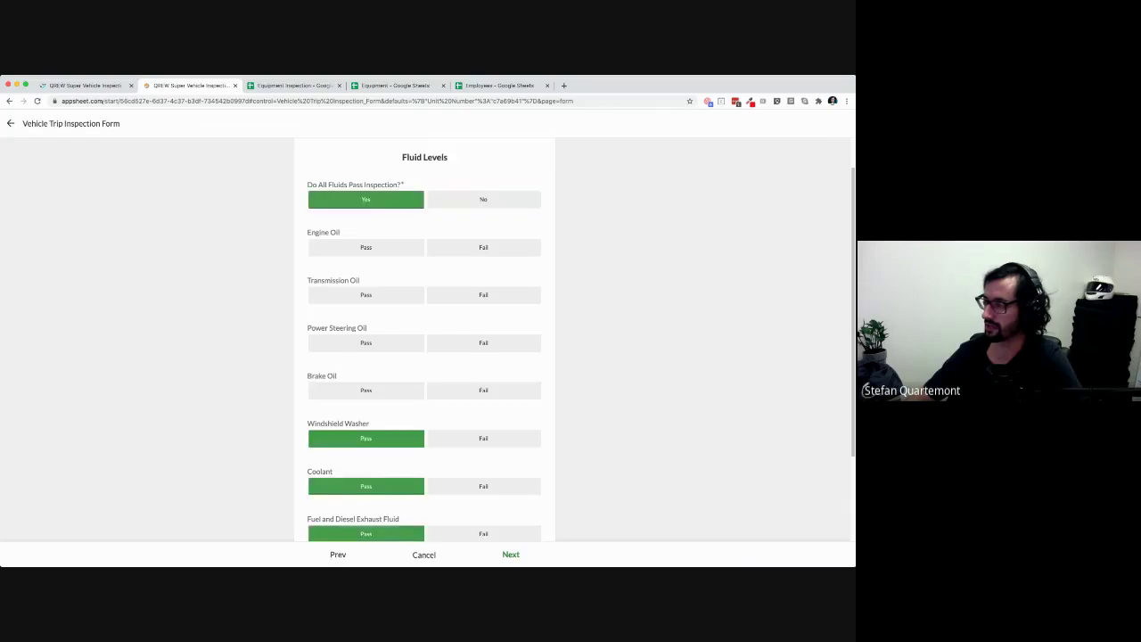
pyautogui.scroll(-3, 424, 338)
pyautogui.scroll(4, 424, 339)
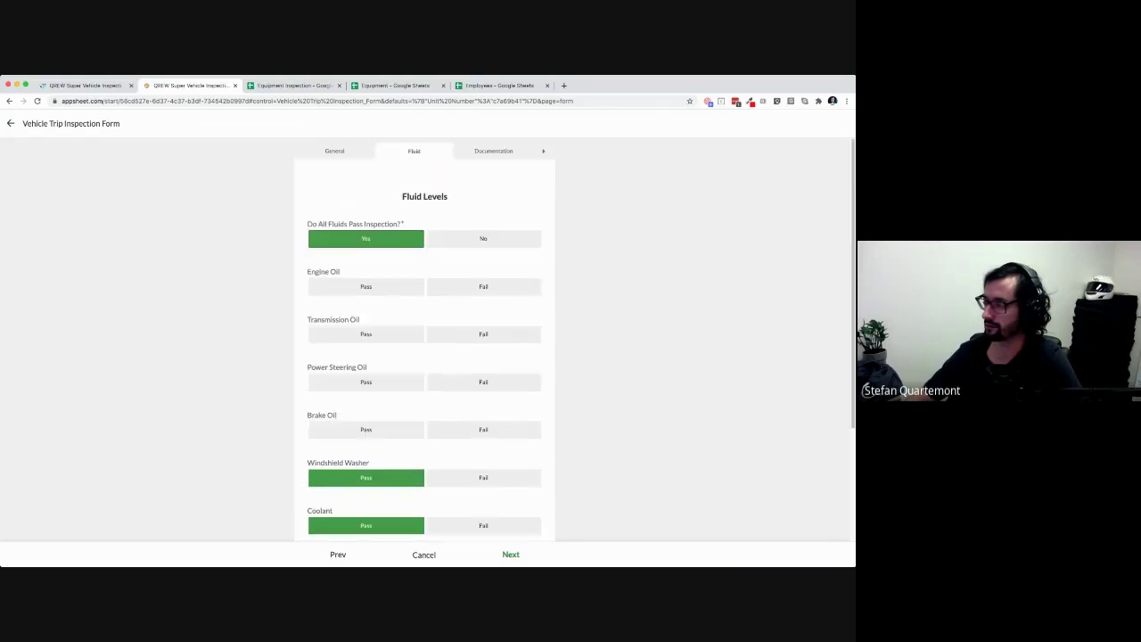
pyautogui.scroll(-4, 424, 339)
pyautogui.scroll(4, 424, 339)
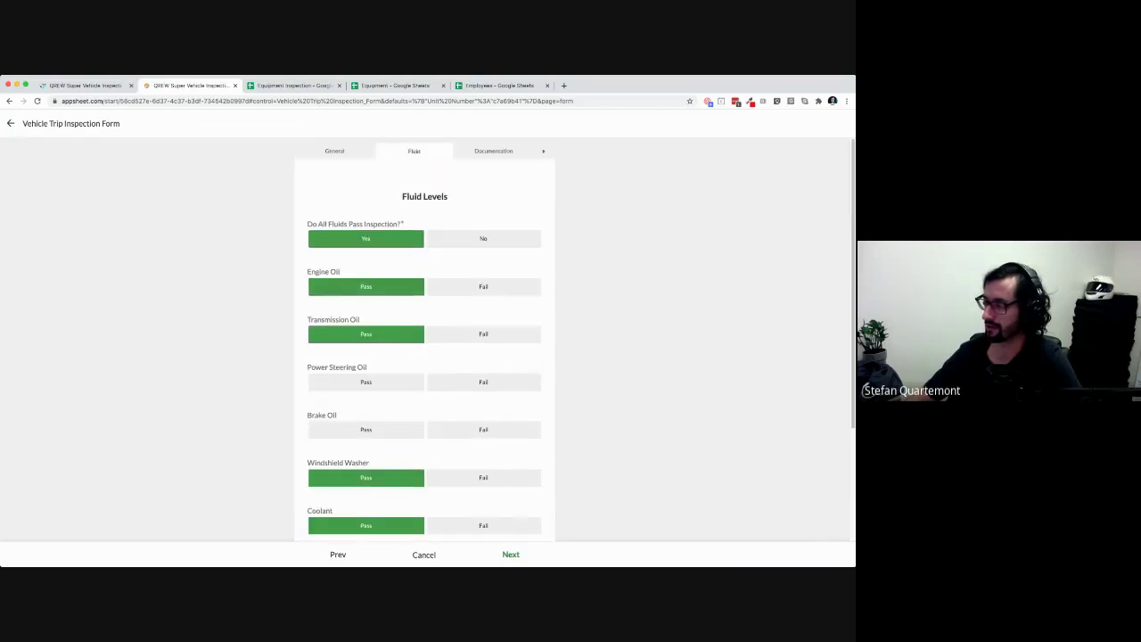
pyautogui.click(366, 382)
pyautogui.click(366, 430)
pyautogui.scroll(-4, 367, 429)
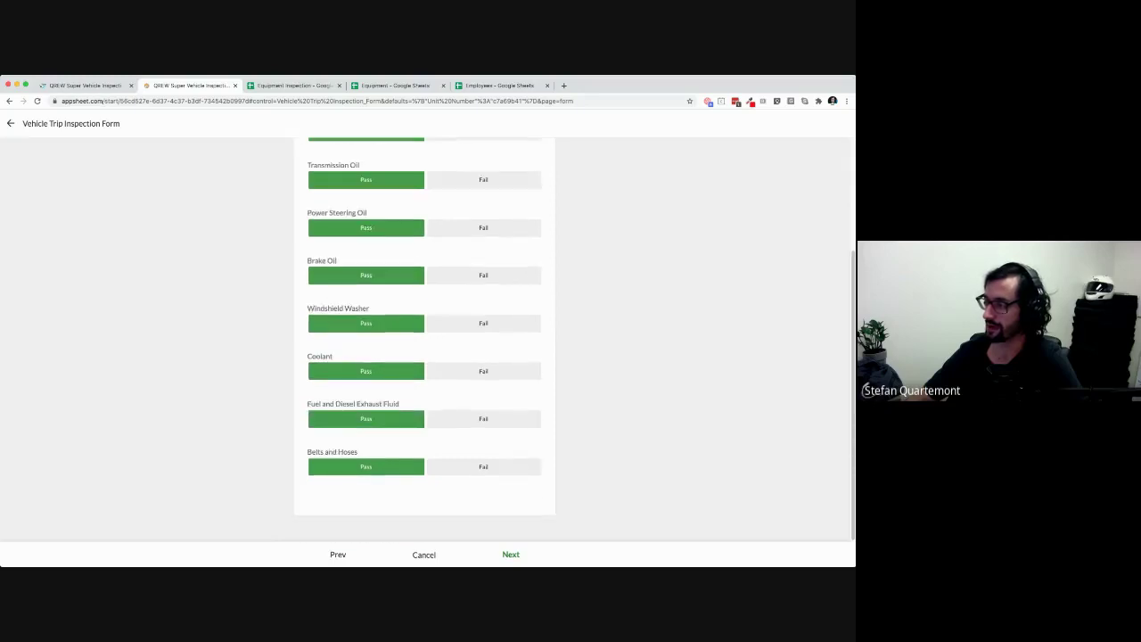
pyautogui.scroll(4, 367, 430)
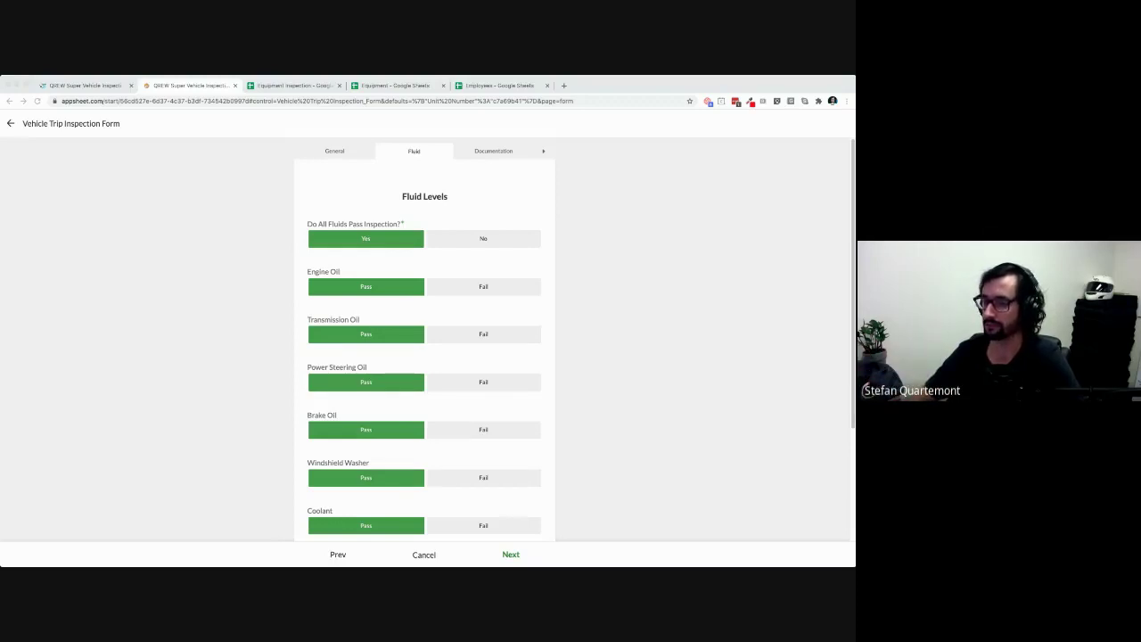
# On the Documentation page, answer Yes for All Pass Documentation and continue to NSC
pyautogui.click(511, 555)
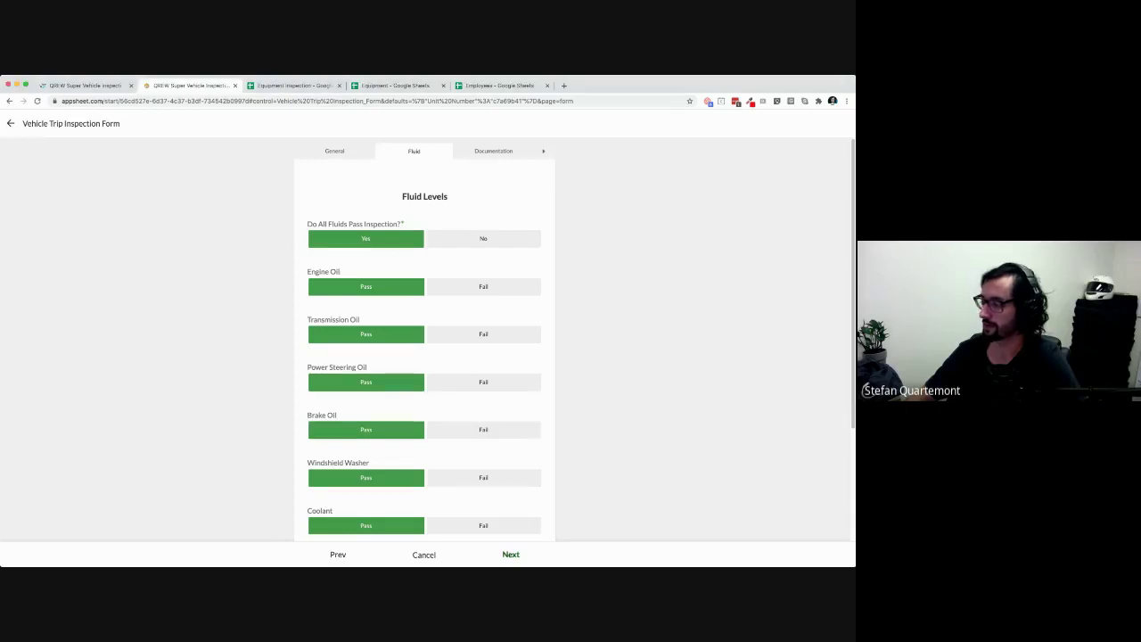
pyautogui.scroll(-1, 424, 339)
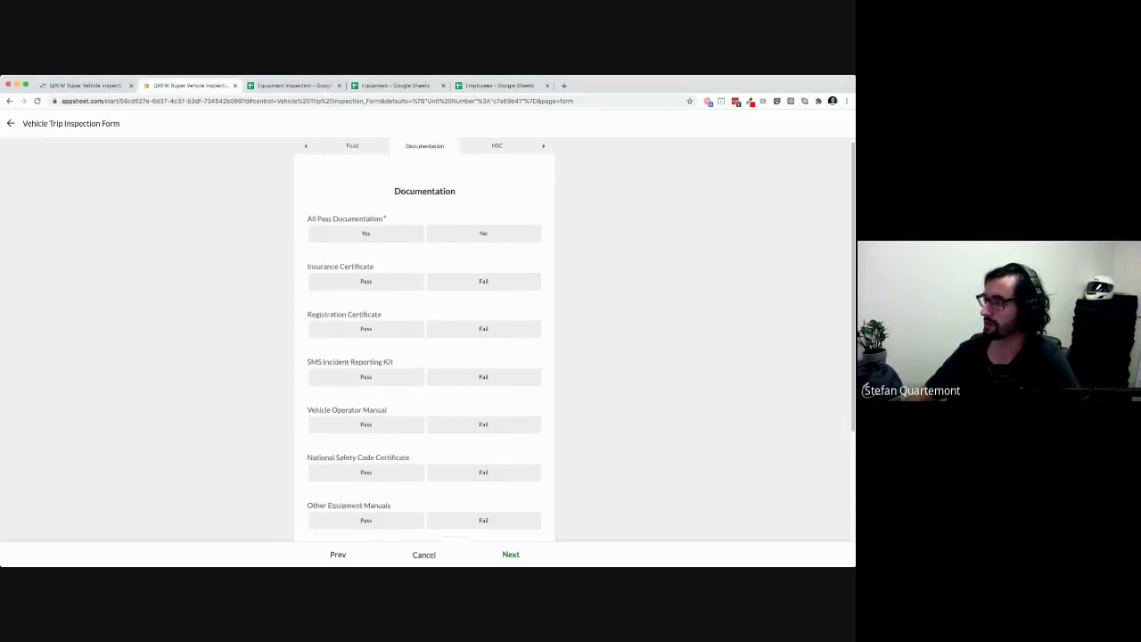
pyautogui.click(365, 212)
pyautogui.scroll(-3, 425, 339)
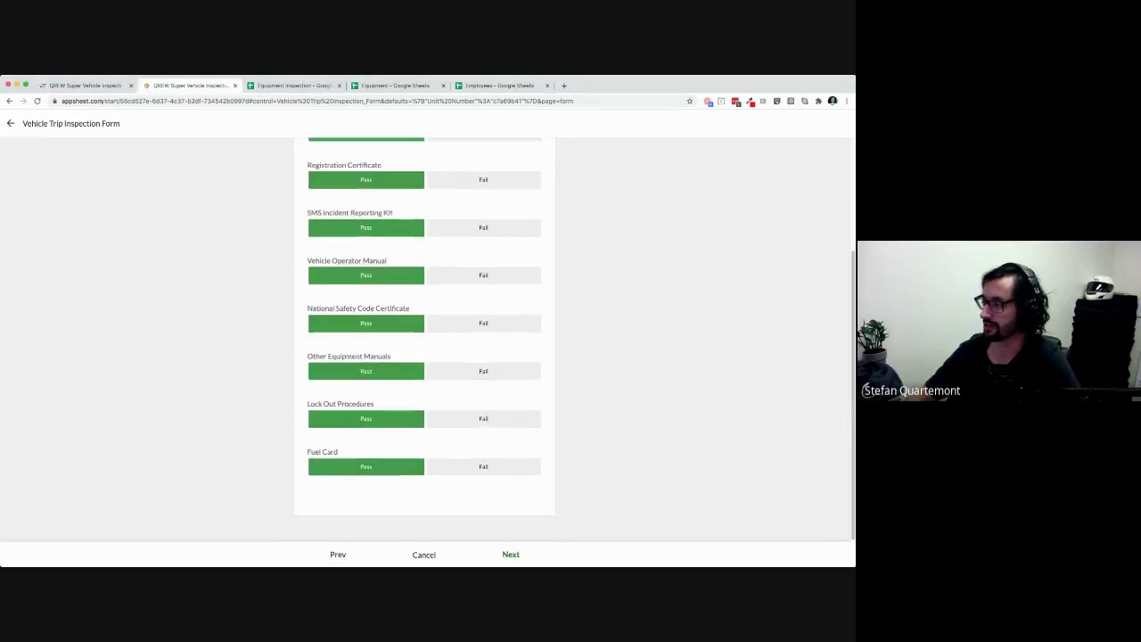
pyautogui.click(510, 554)
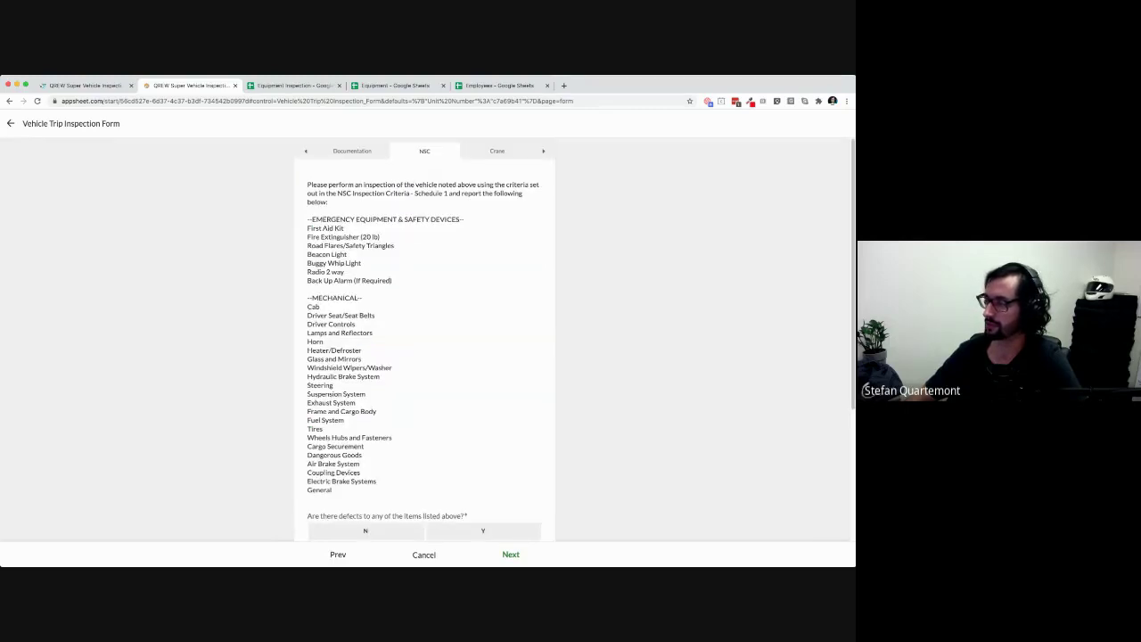
# Answer Y to the defects question on the NSC page
pyautogui.scroll(-1, 424, 339)
pyautogui.scroll(1, 424, 339)
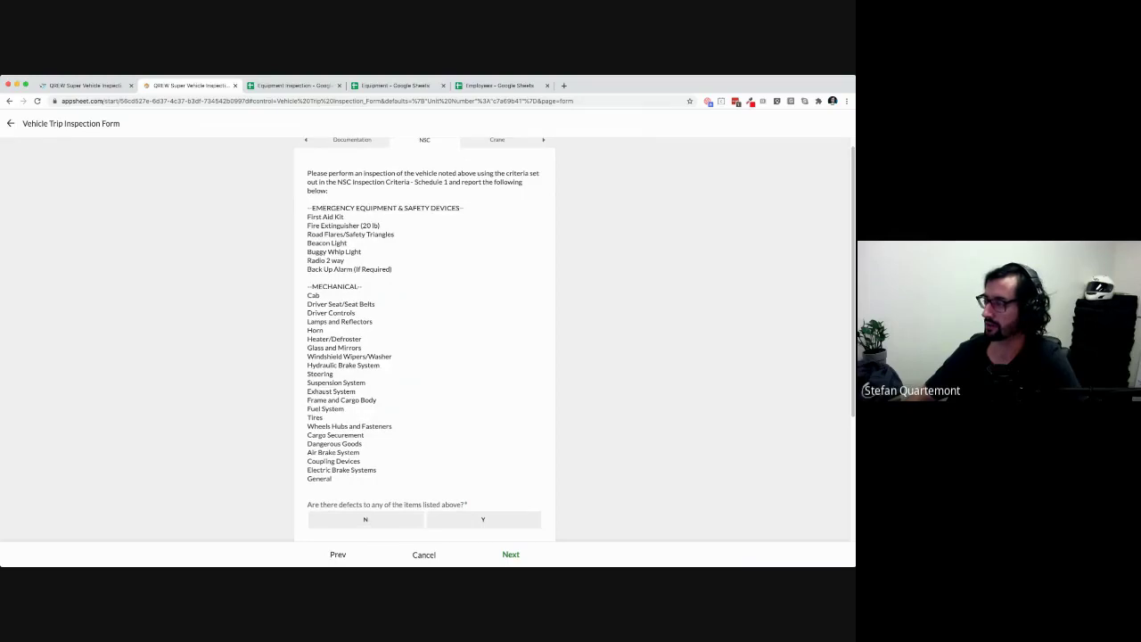
pyautogui.scroll(-1, 424, 338)
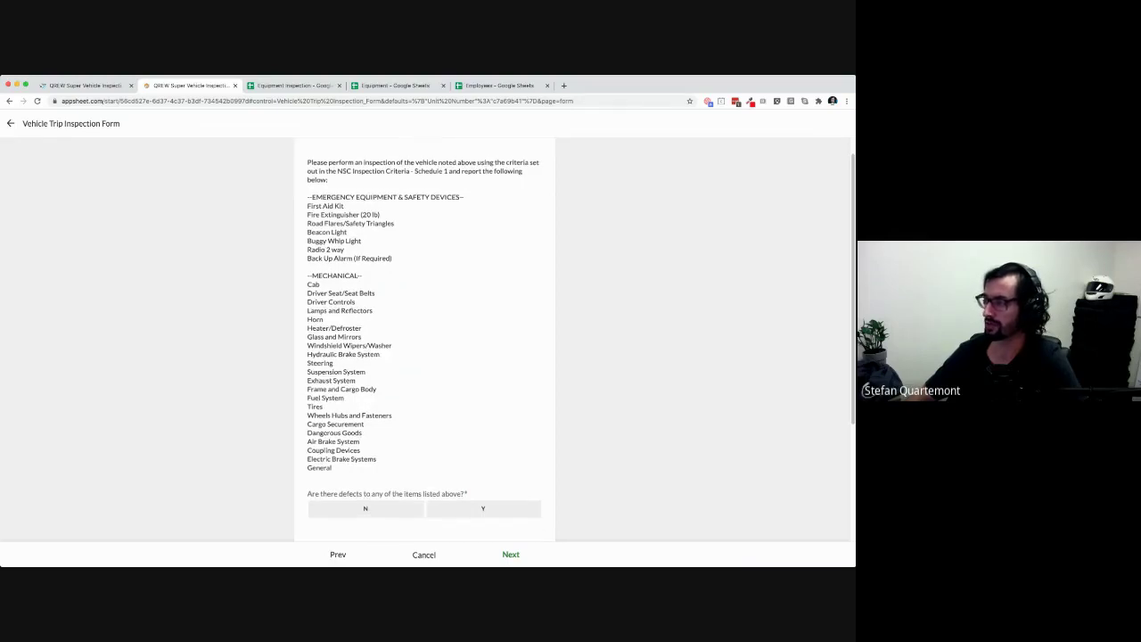
pyautogui.scroll(-1, 424, 339)
pyautogui.scroll(2, 424, 339)
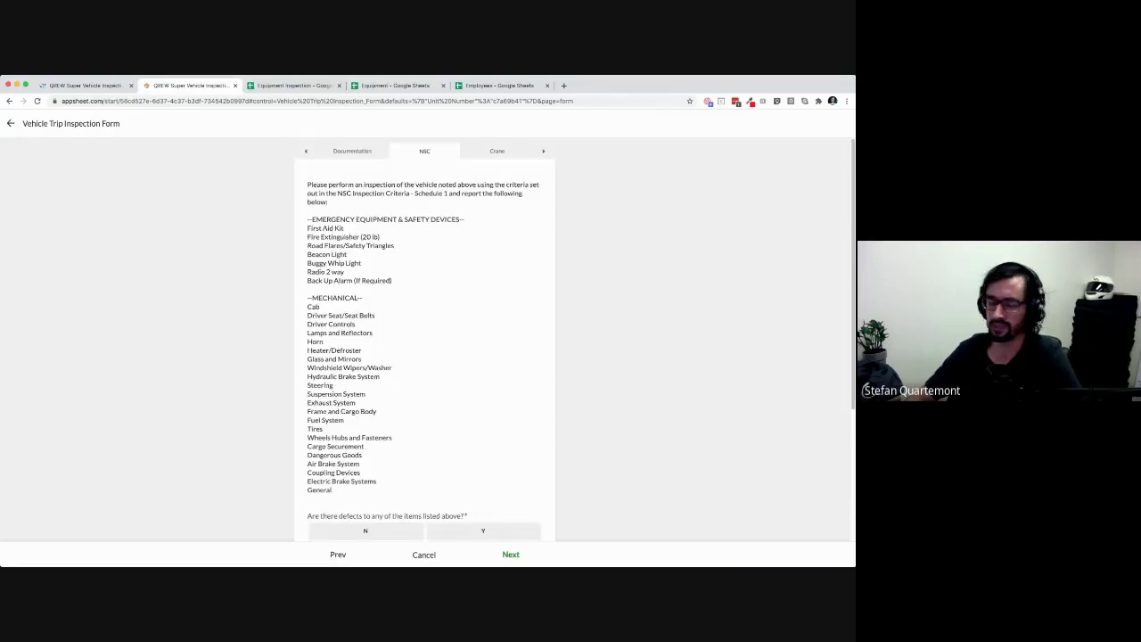
pyautogui.scroll(-4, 424, 339)
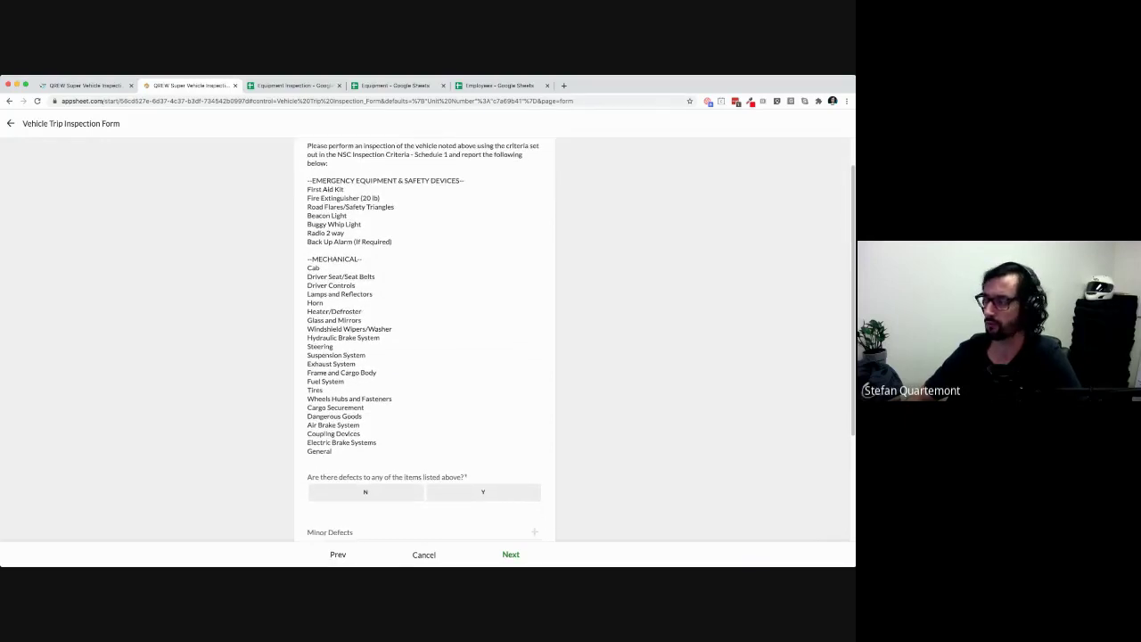
pyautogui.scroll(-5, 424, 338)
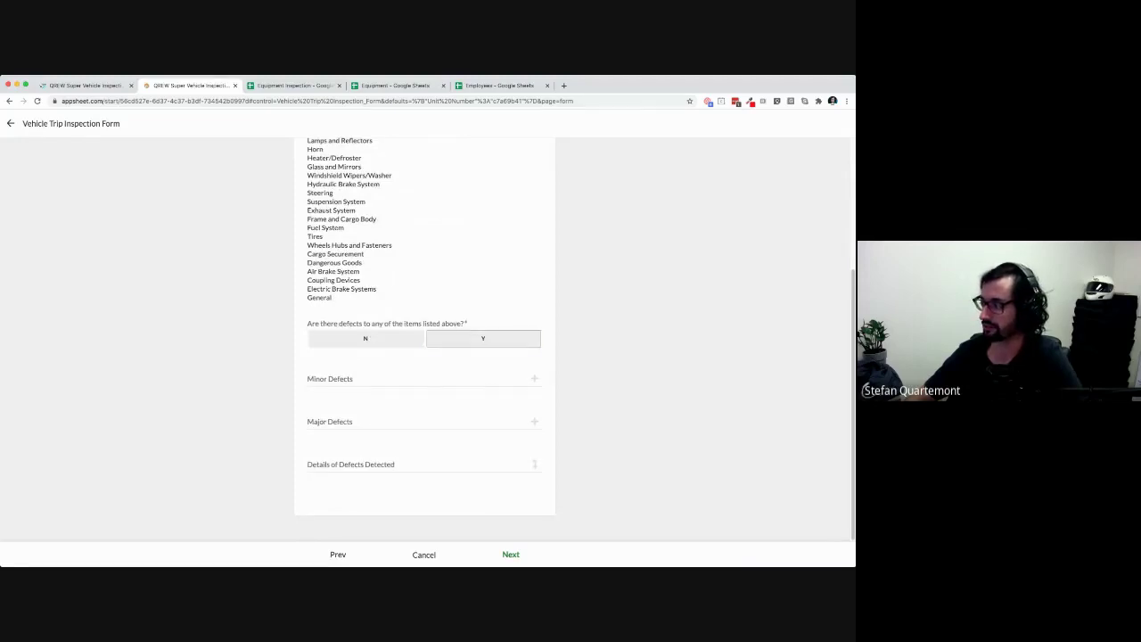
pyautogui.click(483, 339)
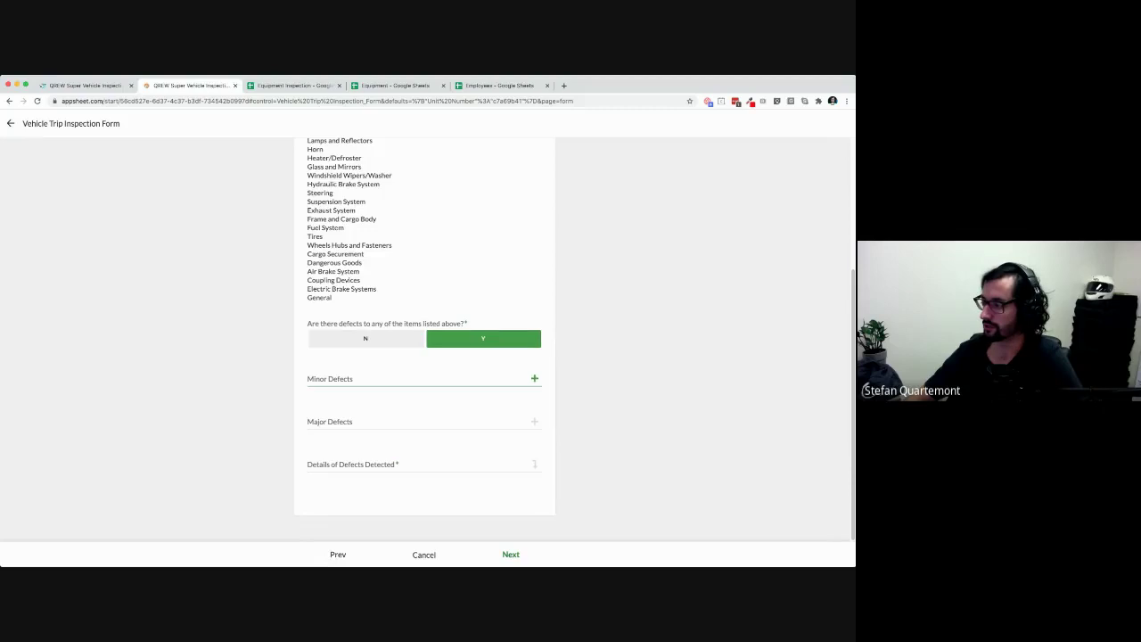
pyautogui.click(535, 378)
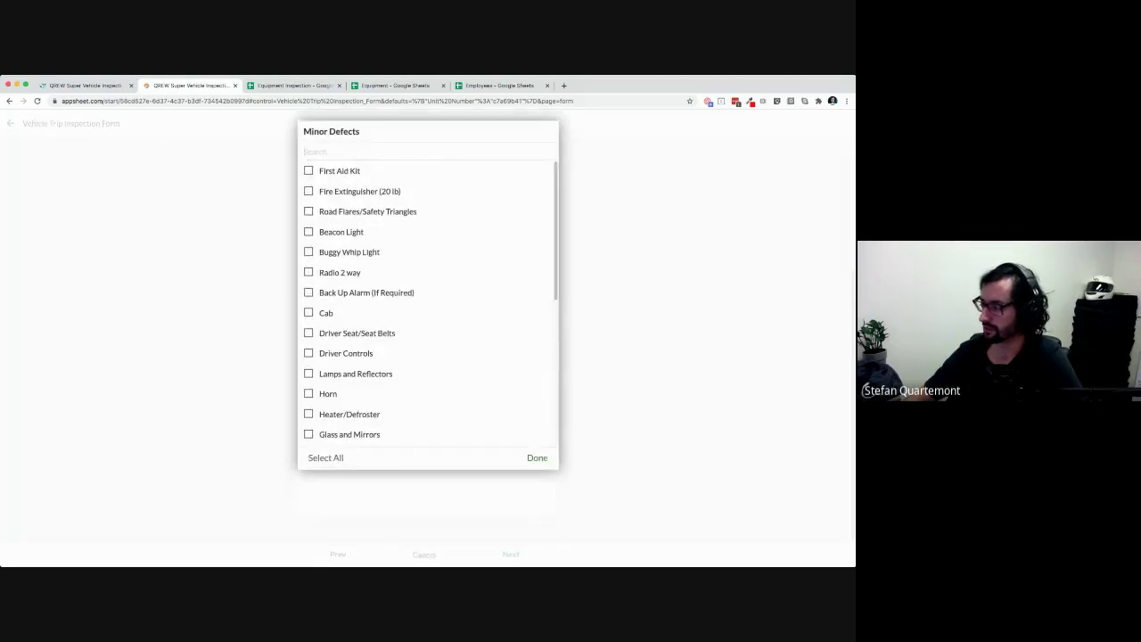
pyautogui.click(537, 459)
pyautogui.click(365, 339)
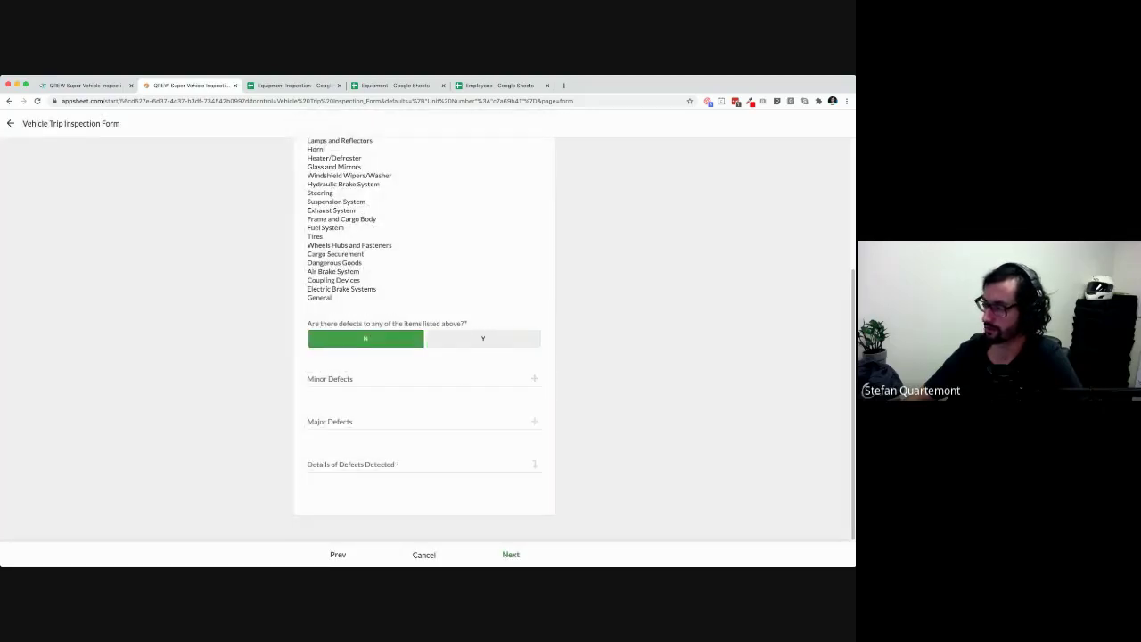
pyautogui.click(401, 465)
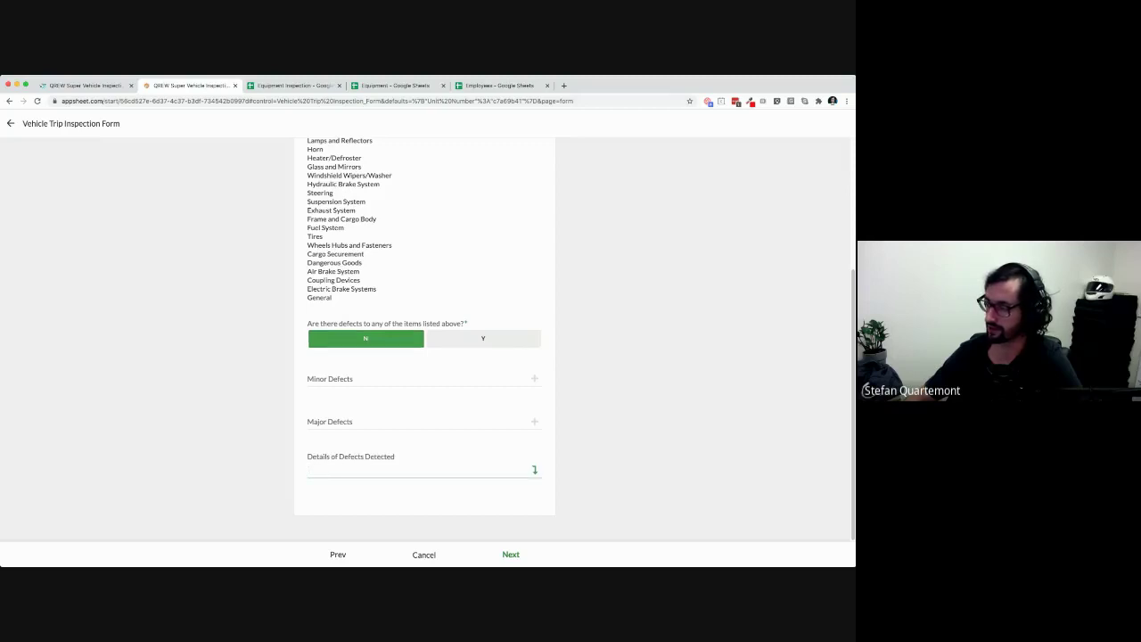
pyautogui.click(483, 339)
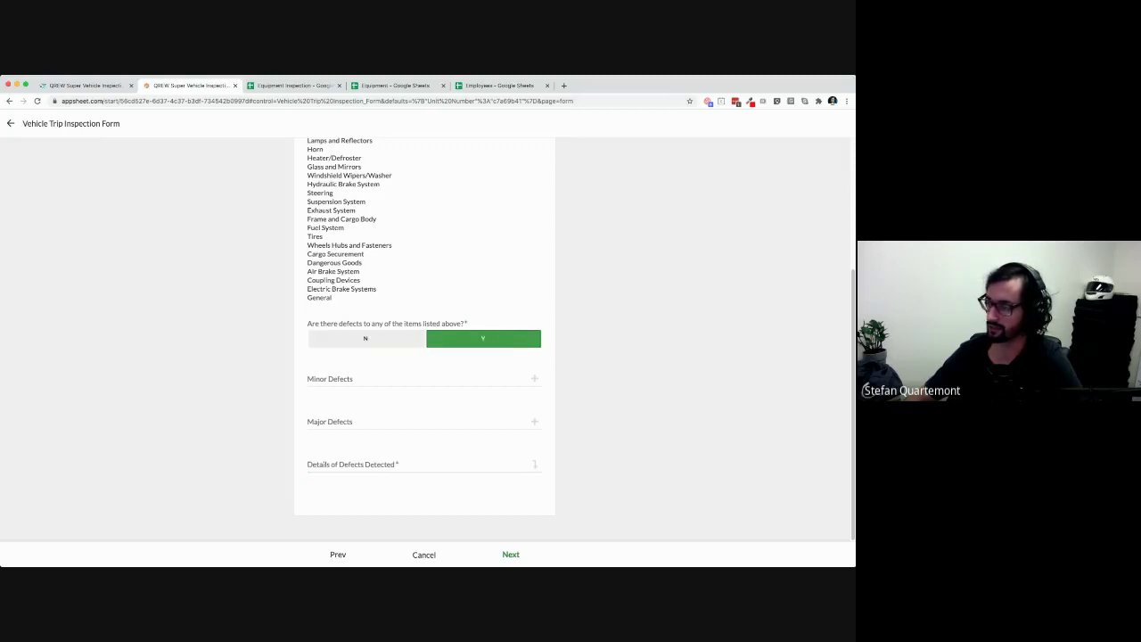
pyautogui.click(401, 465)
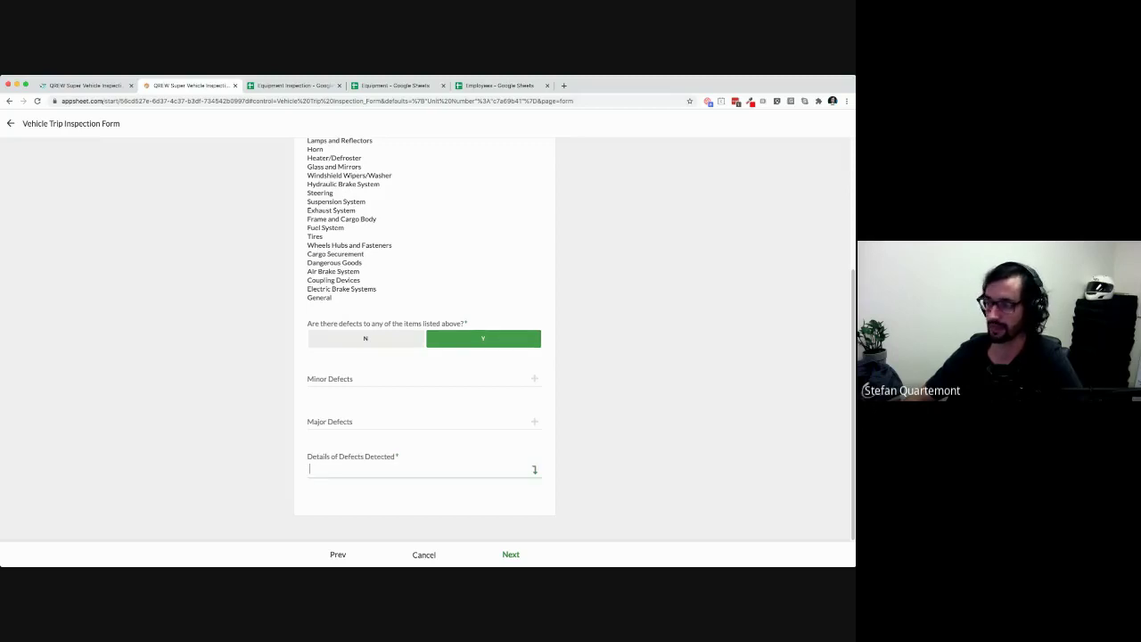
# Select Fire Extinguisher (20 lb) as a minor defect, and Air Brake System and Dangerous Goods as major
pyautogui.click(419, 378)
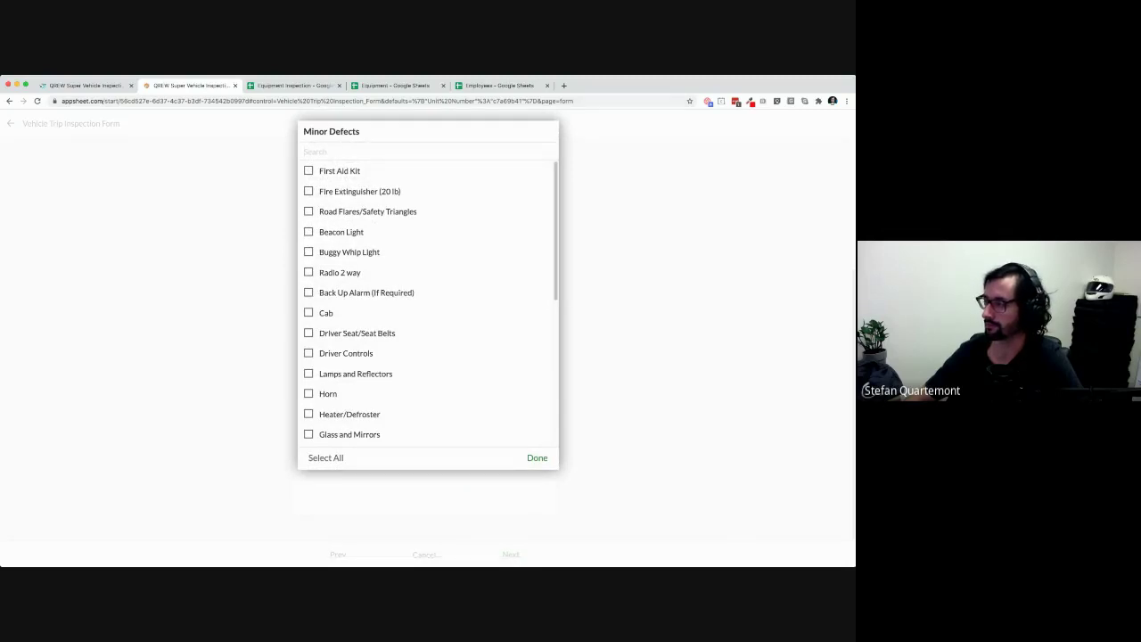
pyautogui.click(359, 192)
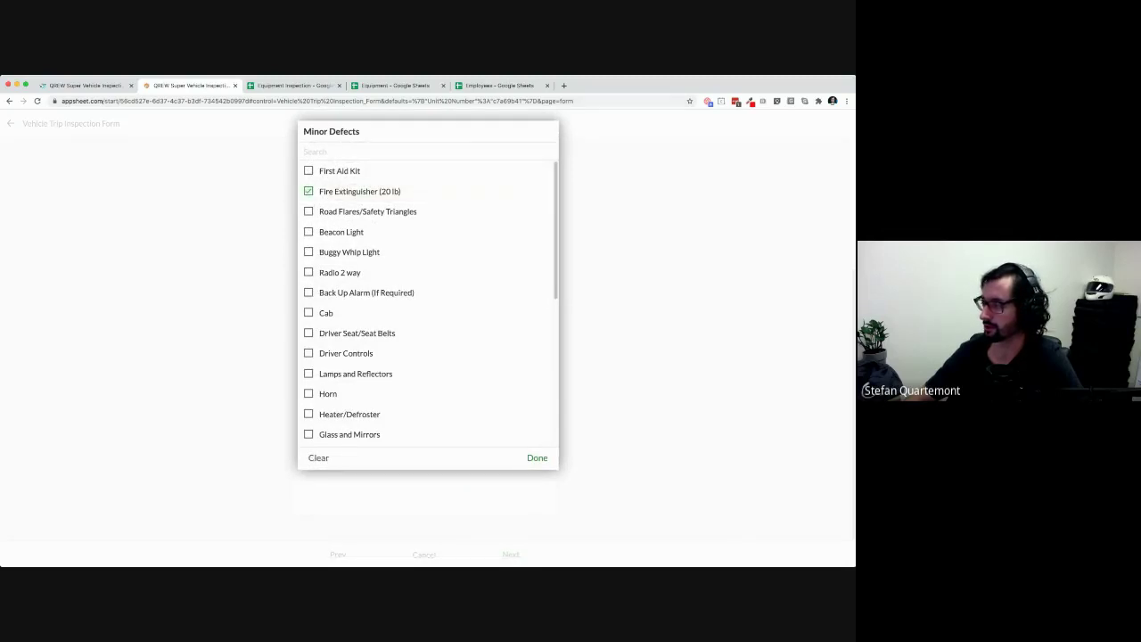
pyautogui.click(537, 458)
pyautogui.click(419, 422)
pyautogui.scroll(-5, 428, 321)
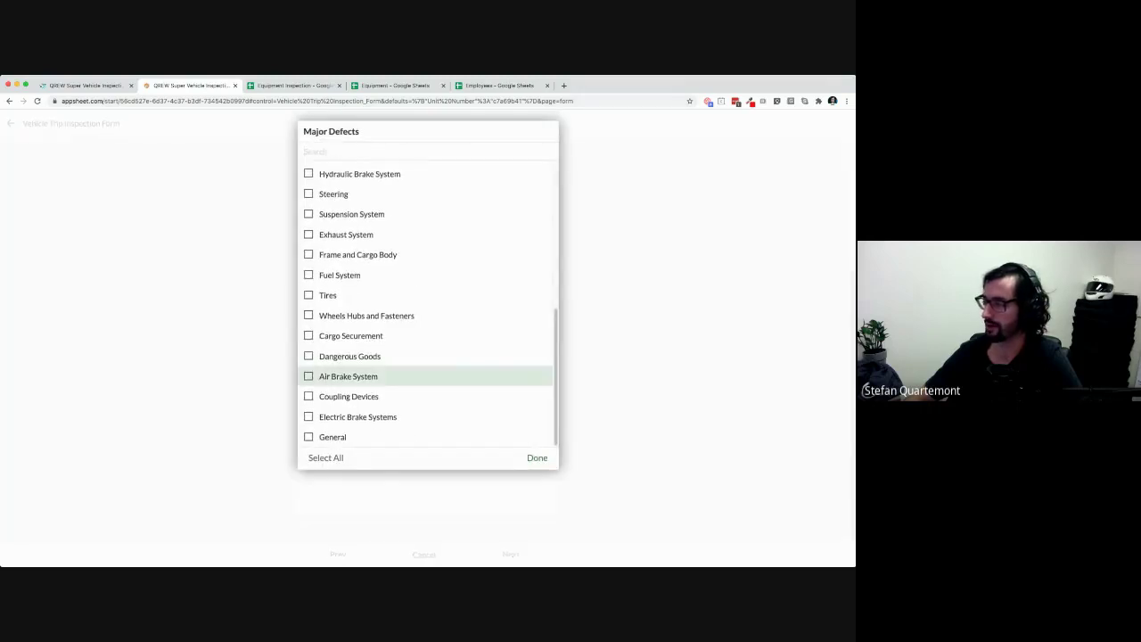
pyautogui.click(348, 376)
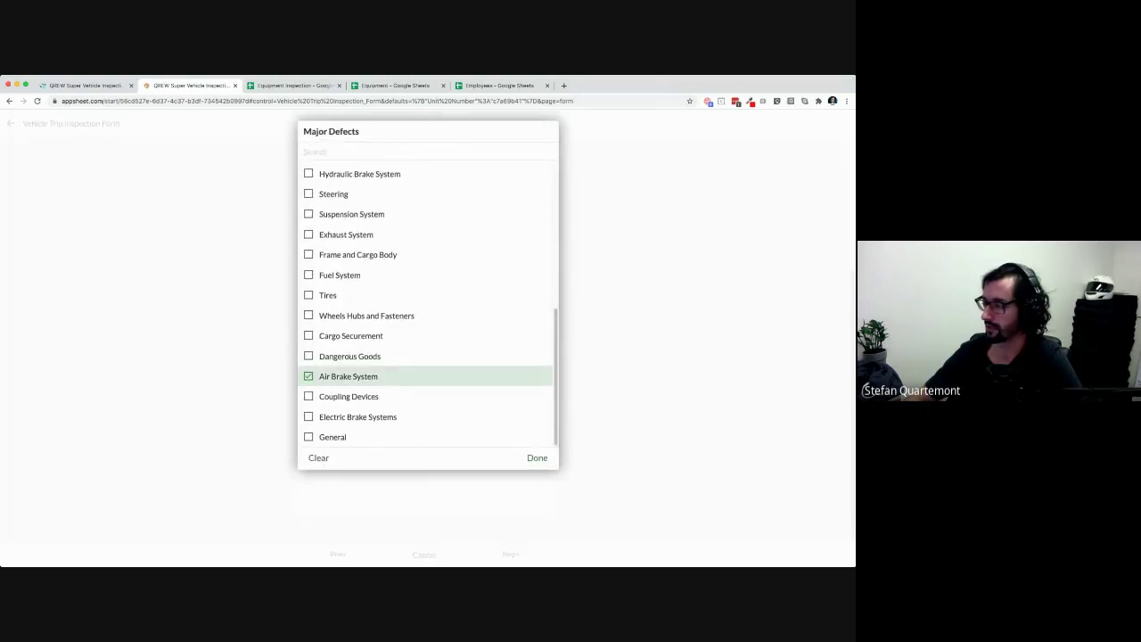
pyautogui.click(350, 356)
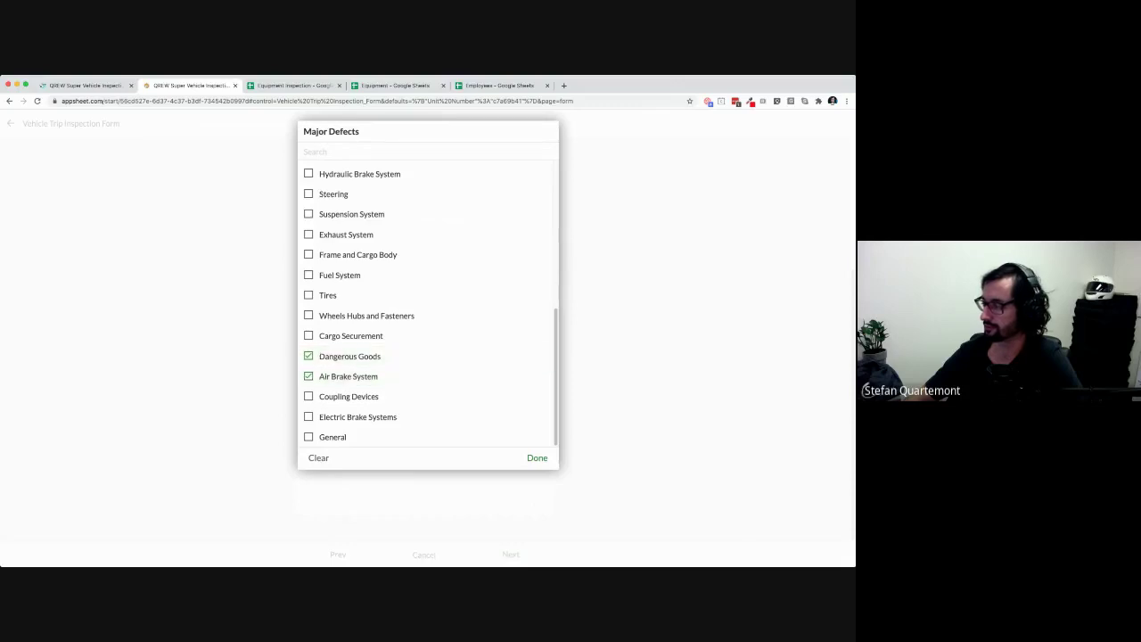
pyautogui.click(537, 458)
# Enter 'Something is really broken' as the defect details
pyautogui.click(375, 465)
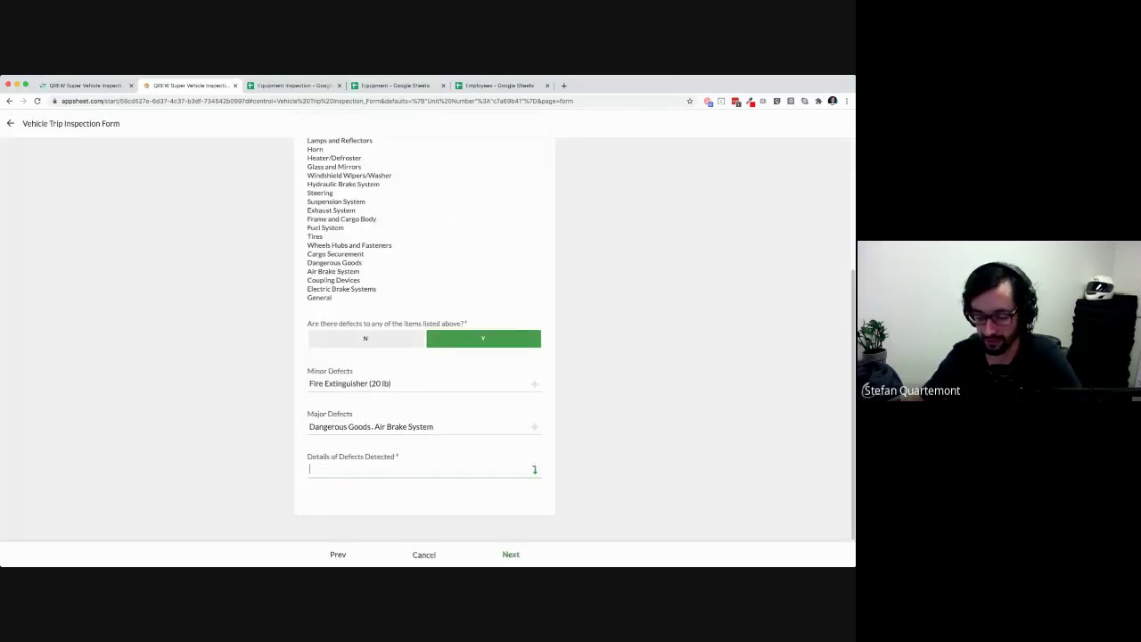
pyautogui.write('Something is')
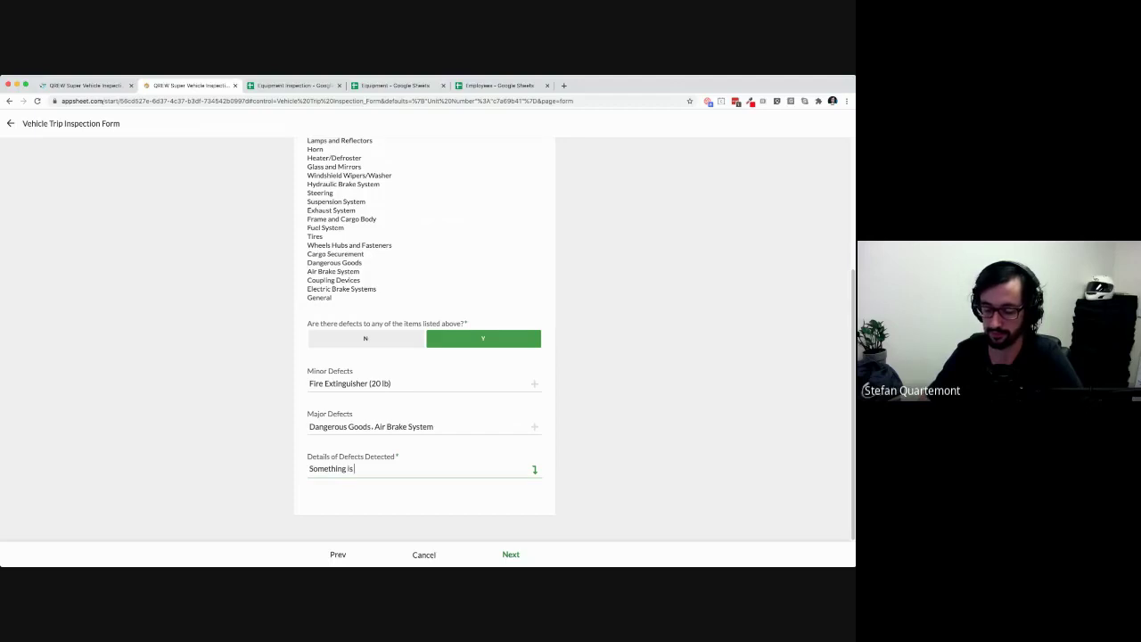
pyautogui.write(' really broken')
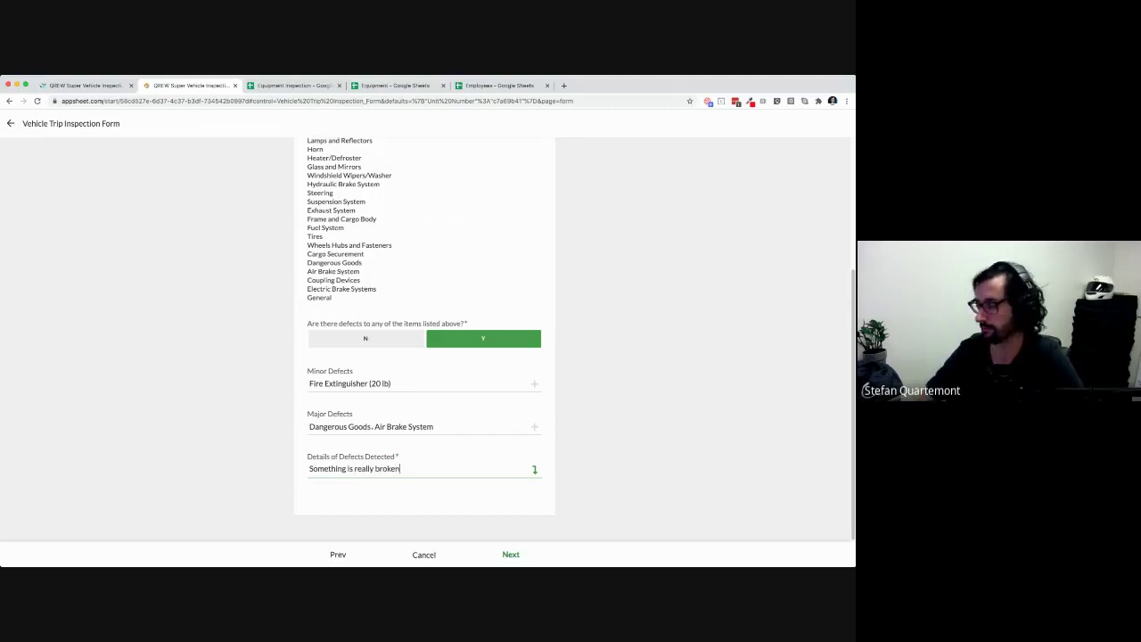
pyautogui.press('Tab')
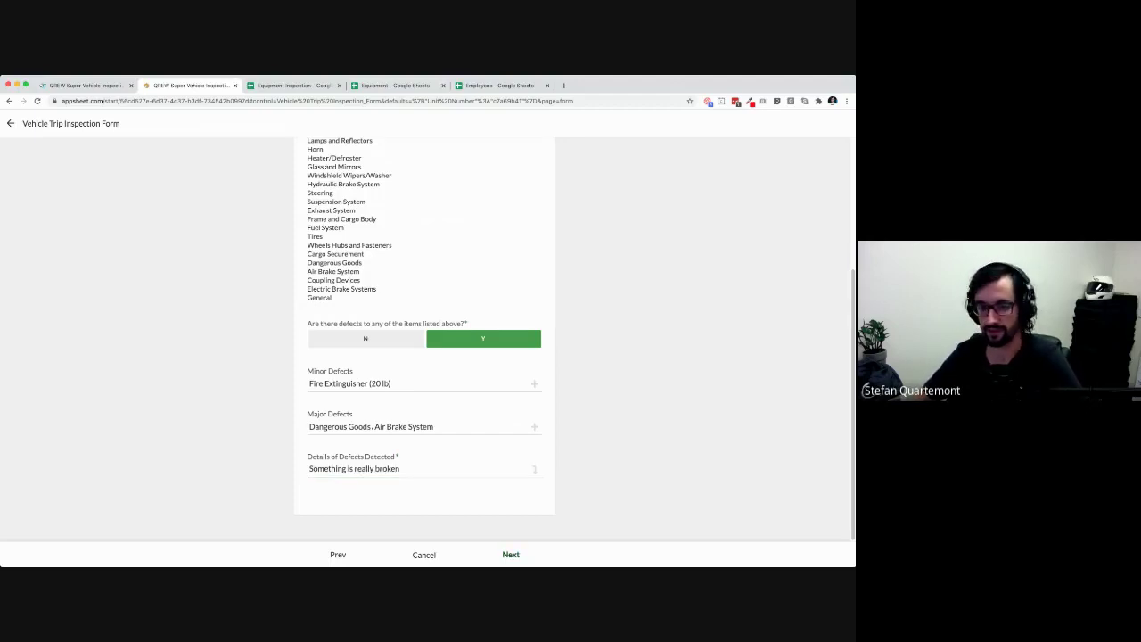
# Move to the Inspector page and confirm the current Inspector Name
pyautogui.click(510, 555)
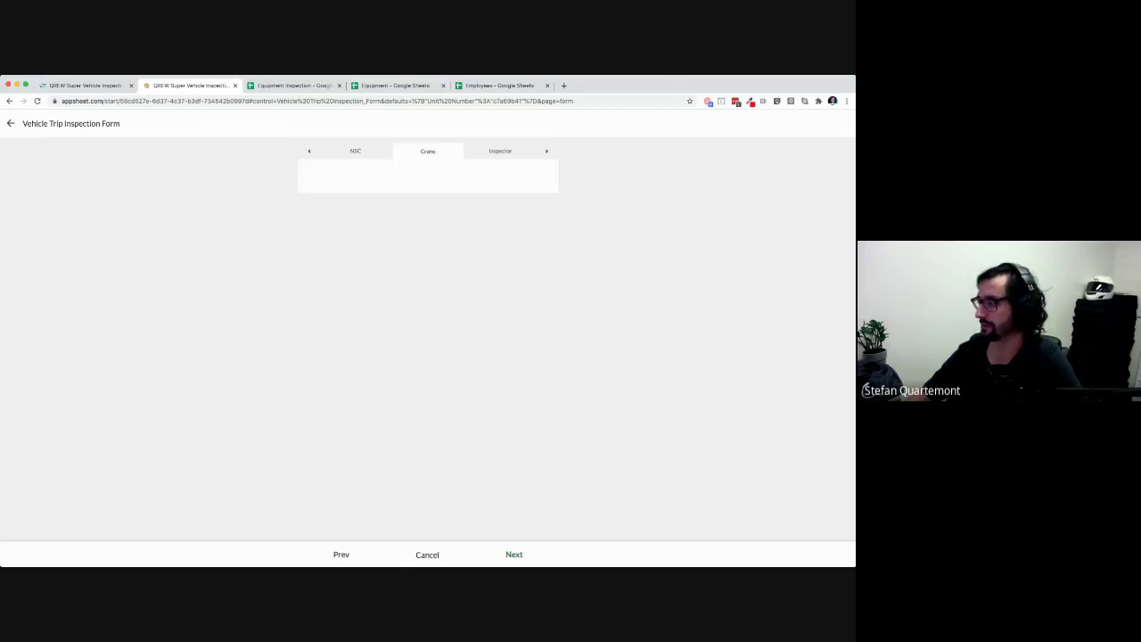
pyautogui.click(514, 555)
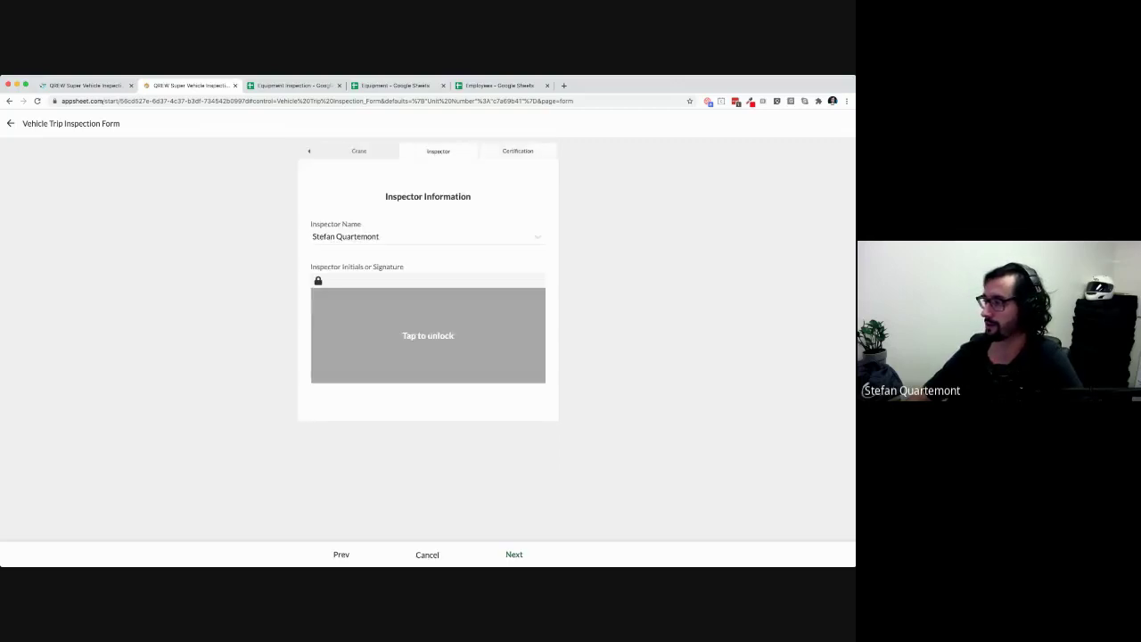
pyautogui.click(360, 151)
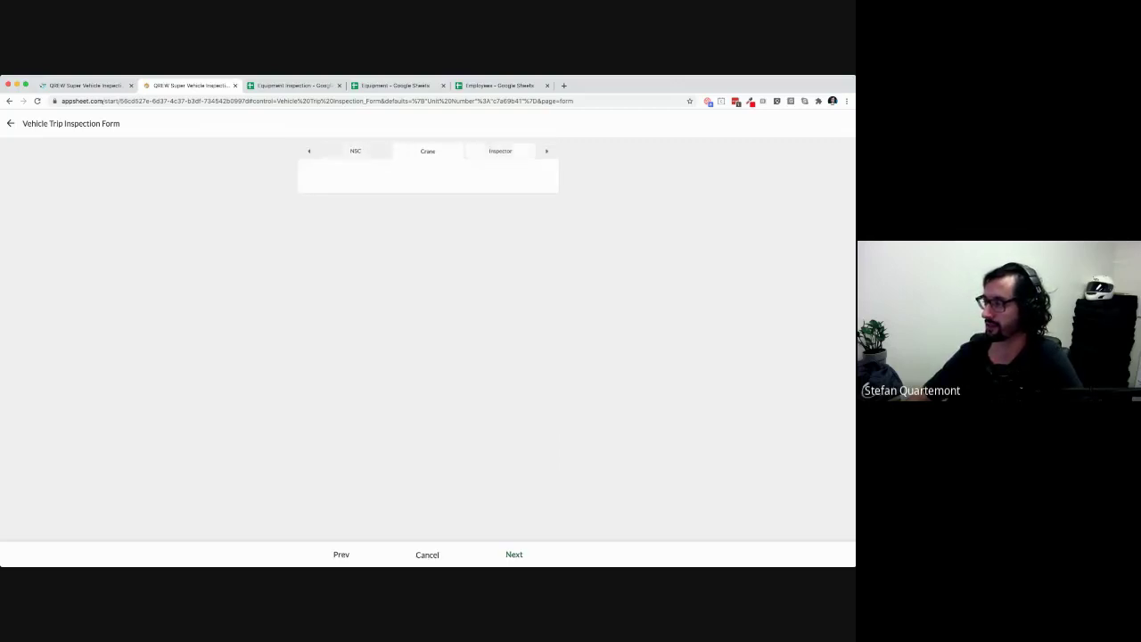
pyautogui.click(501, 151)
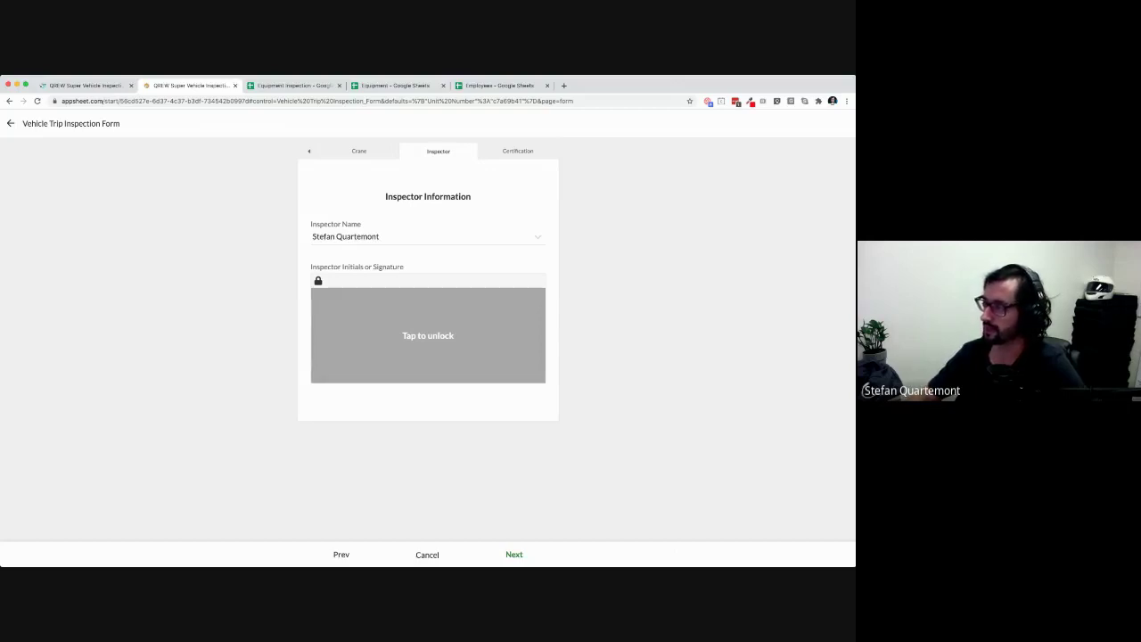
pyautogui.click(428, 238)
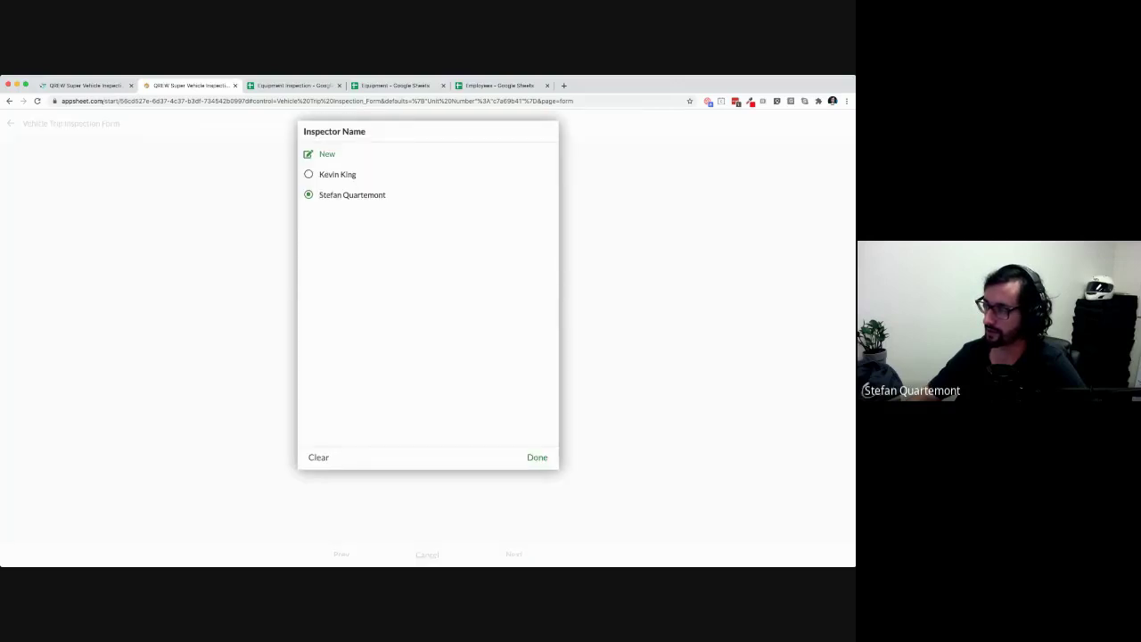
pyautogui.click(383, 194)
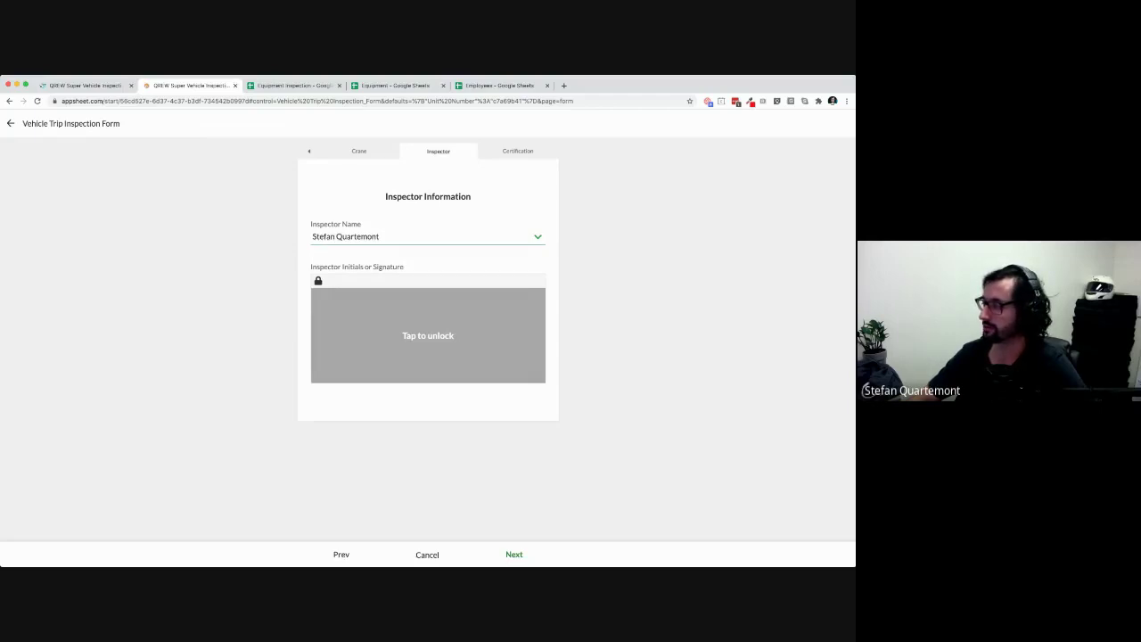
# Draw the inspector signature and advance to the Certification of Repairs Completed page
pyautogui.click(428, 336)
pyautogui.moveTo(327, 361)
pyautogui.mouseDown()
pyautogui.moveTo(438, 314)
pyautogui.moveTo(471, 328)
pyautogui.moveTo(485, 318)
pyautogui.mouseUp()
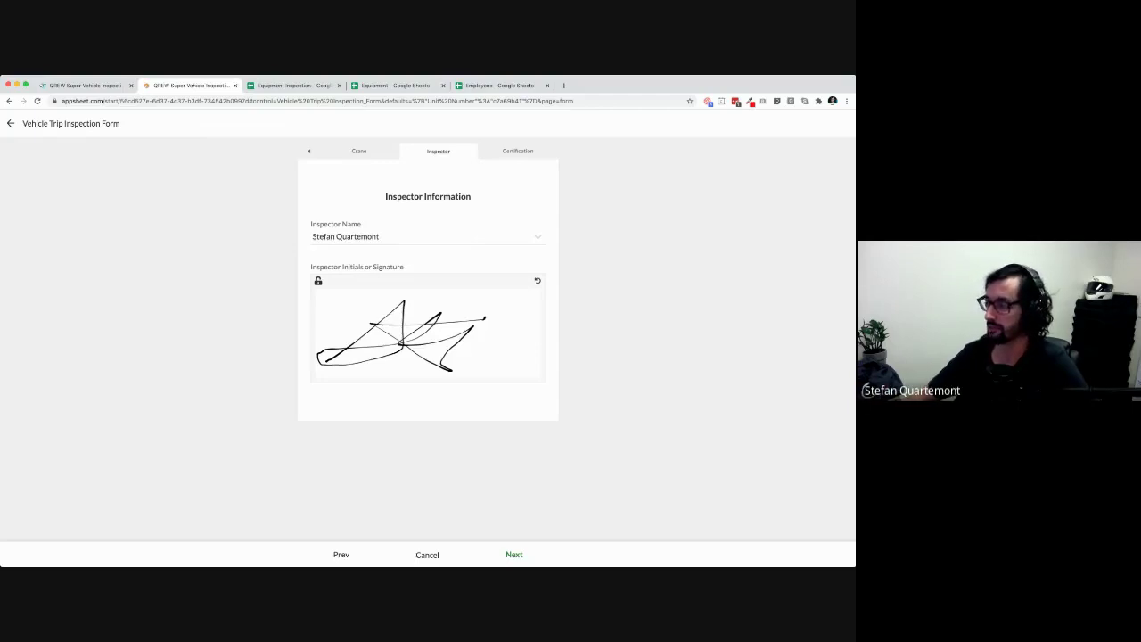
pyautogui.click(514, 554)
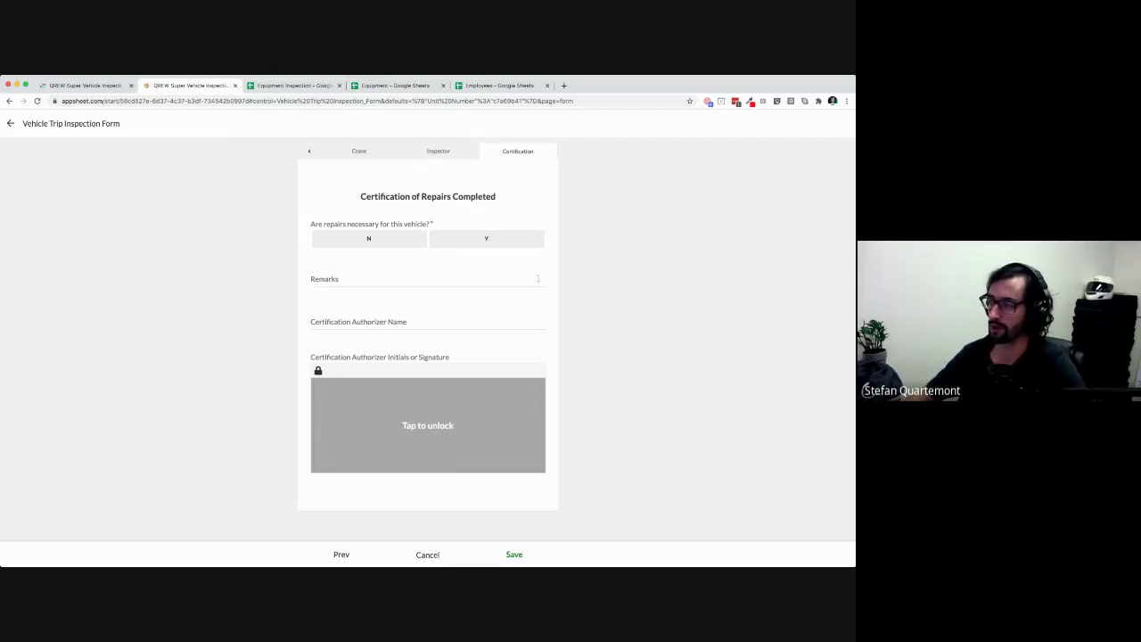
# Answer Y for repairs being necessary
pyautogui.click(422, 280)
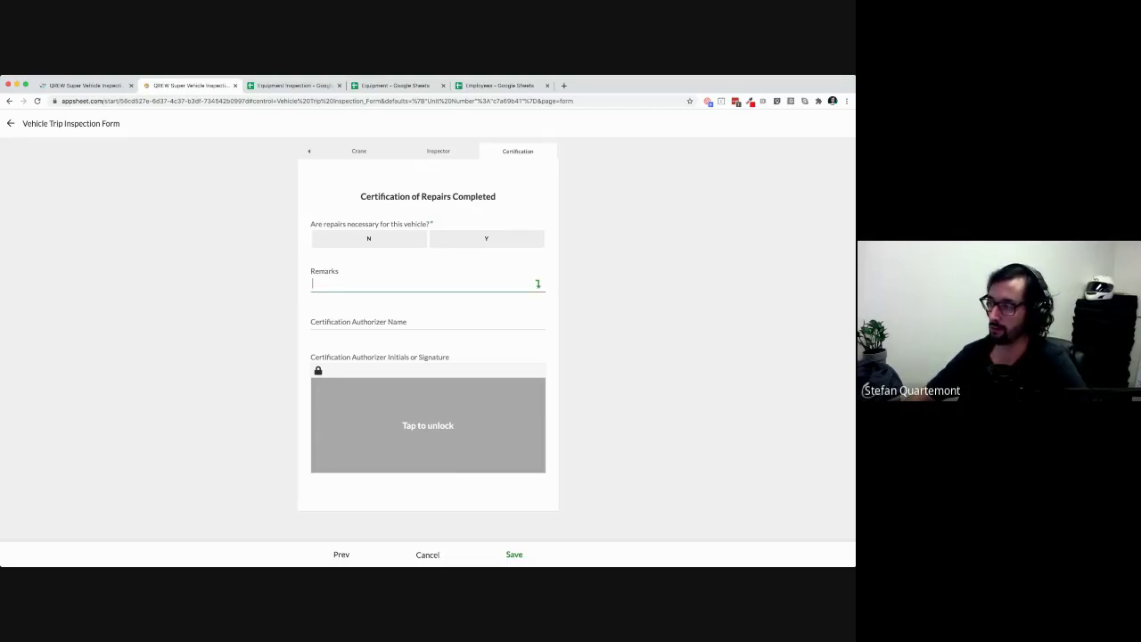
pyautogui.click(485, 239)
pyautogui.click(369, 239)
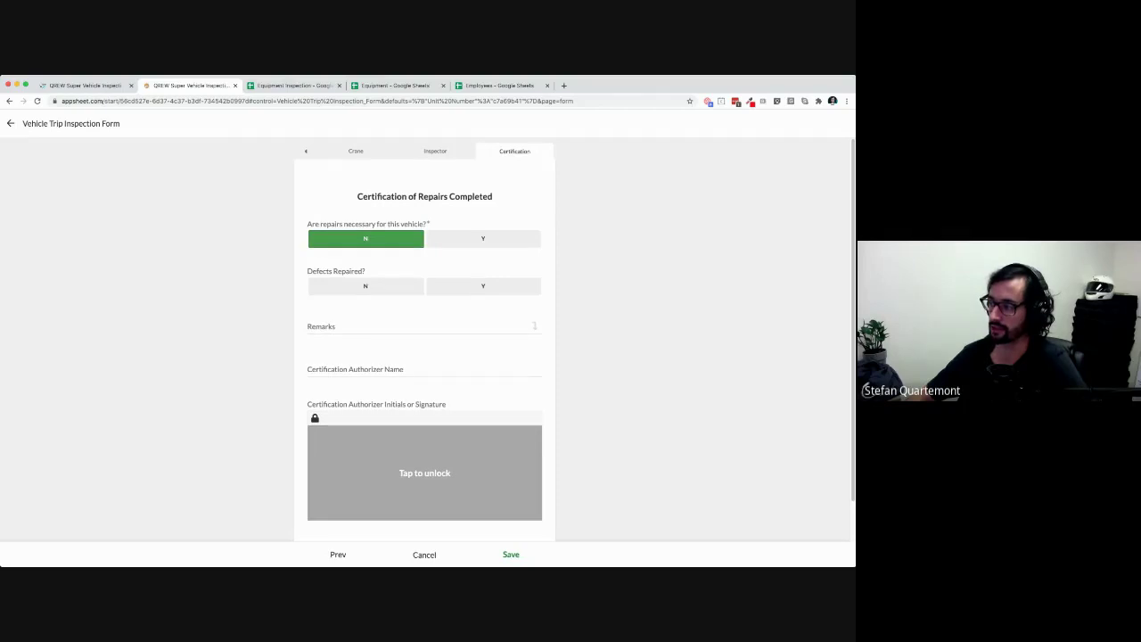
pyautogui.click(482, 238)
pyautogui.click(367, 238)
pyautogui.click(484, 238)
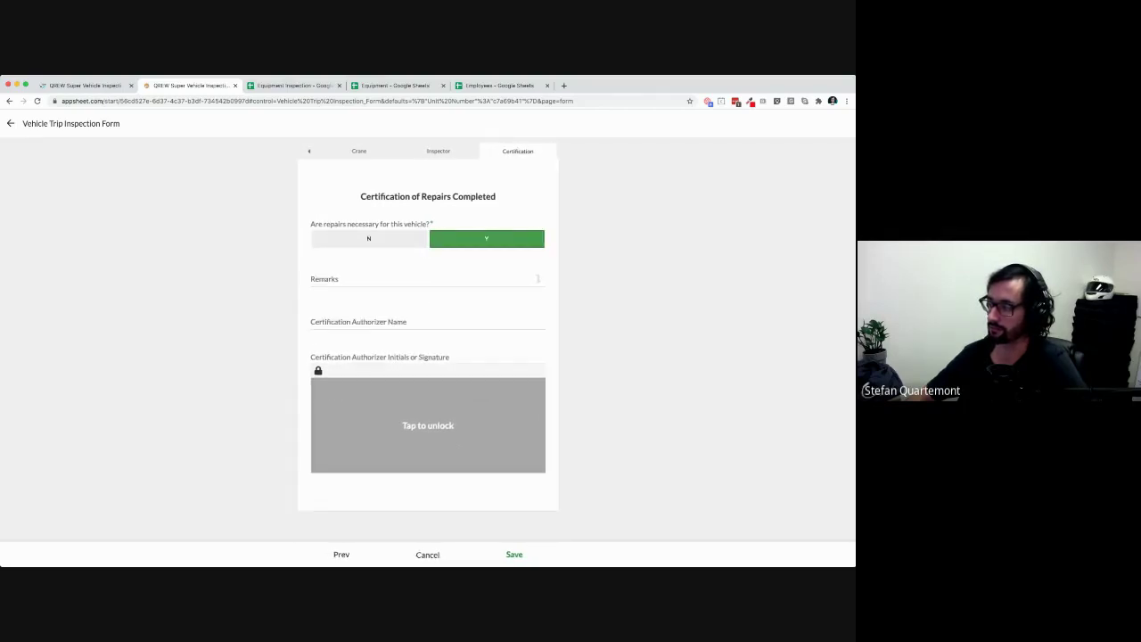
# Draw the authorizer's signature, enter the authorizer's name and save the inspection
pyautogui.click(428, 425)
pyautogui.moveTo(396, 392)
pyautogui.mouseDown()
pyautogui.moveTo(404, 437)
pyautogui.moveTo(481, 428)
pyautogui.moveTo(488, 410)
pyautogui.mouseUp()
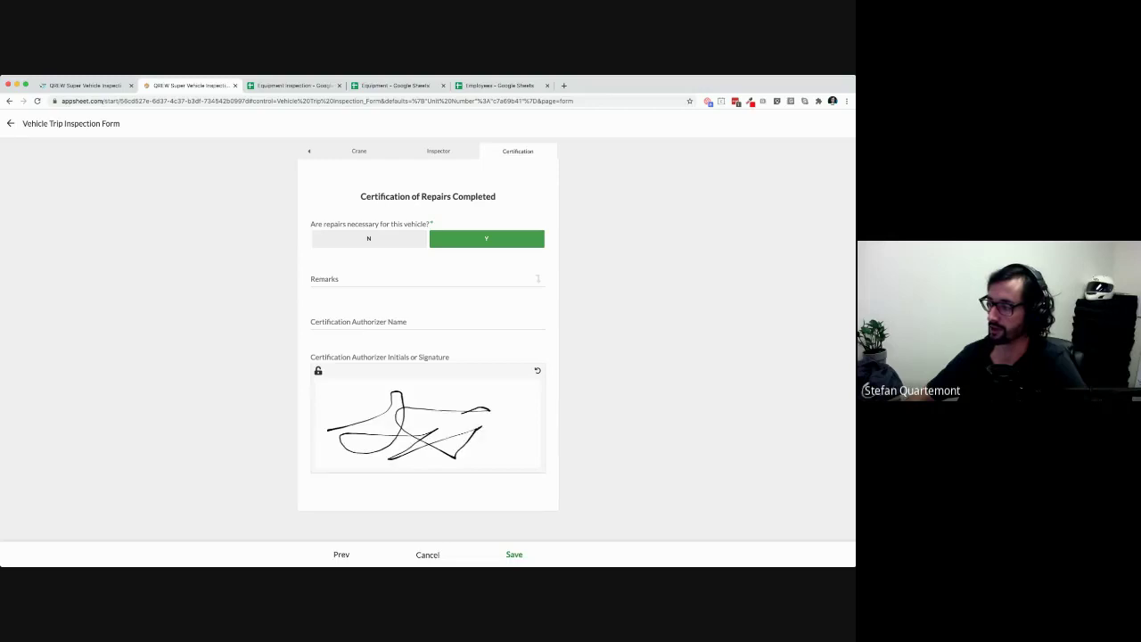
pyautogui.click(427, 322)
pyautogui.write('B')
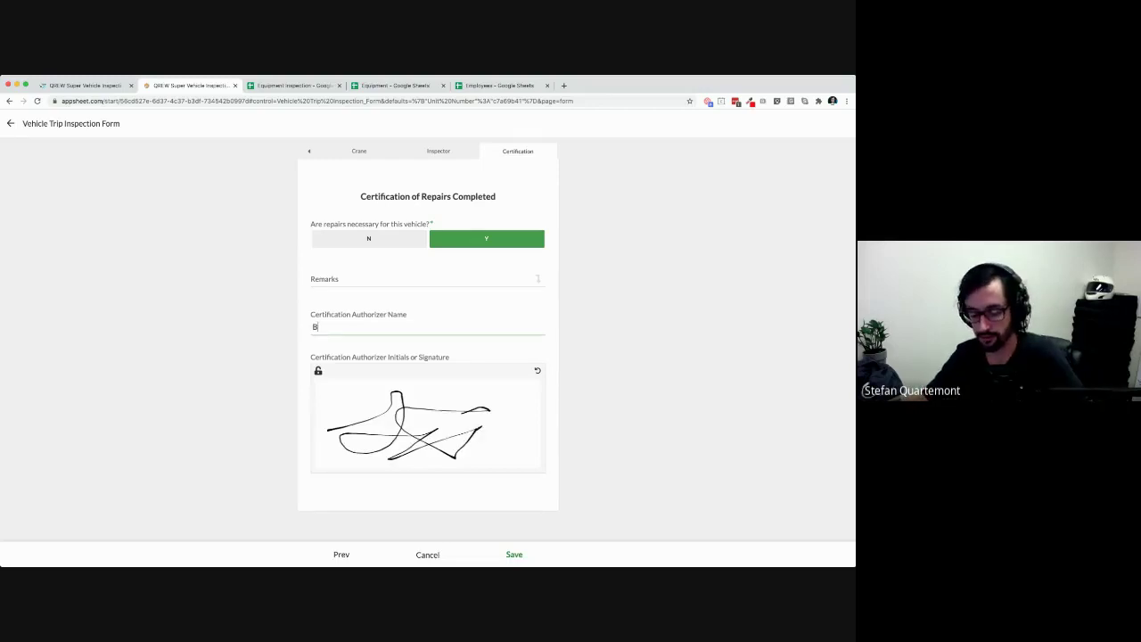
pyautogui.write('ob Ross')
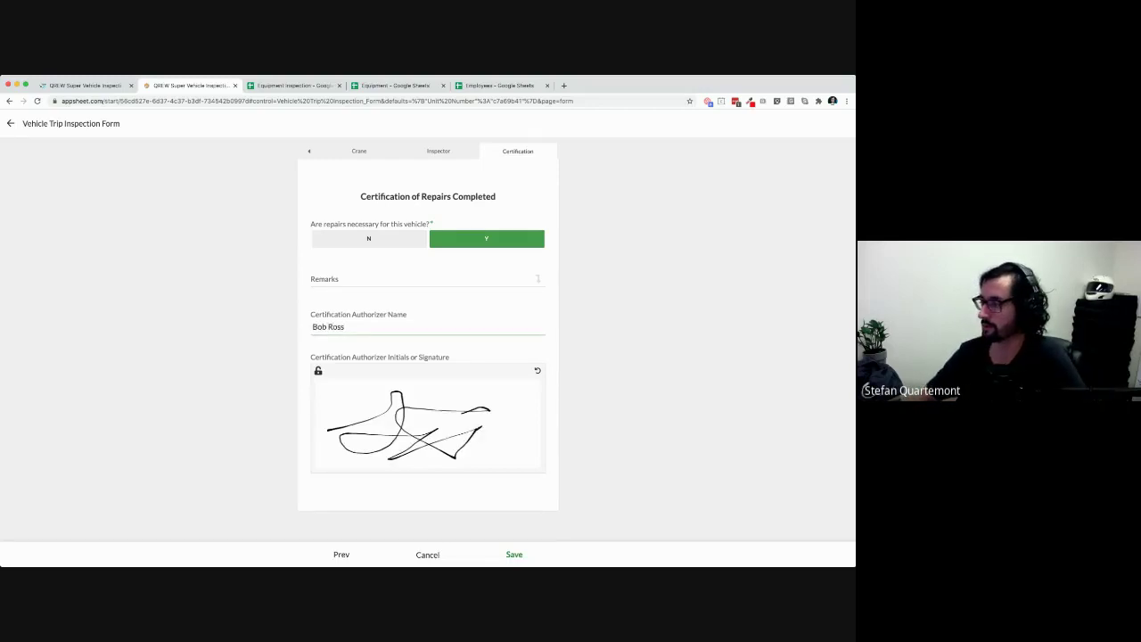
pyautogui.click(514, 555)
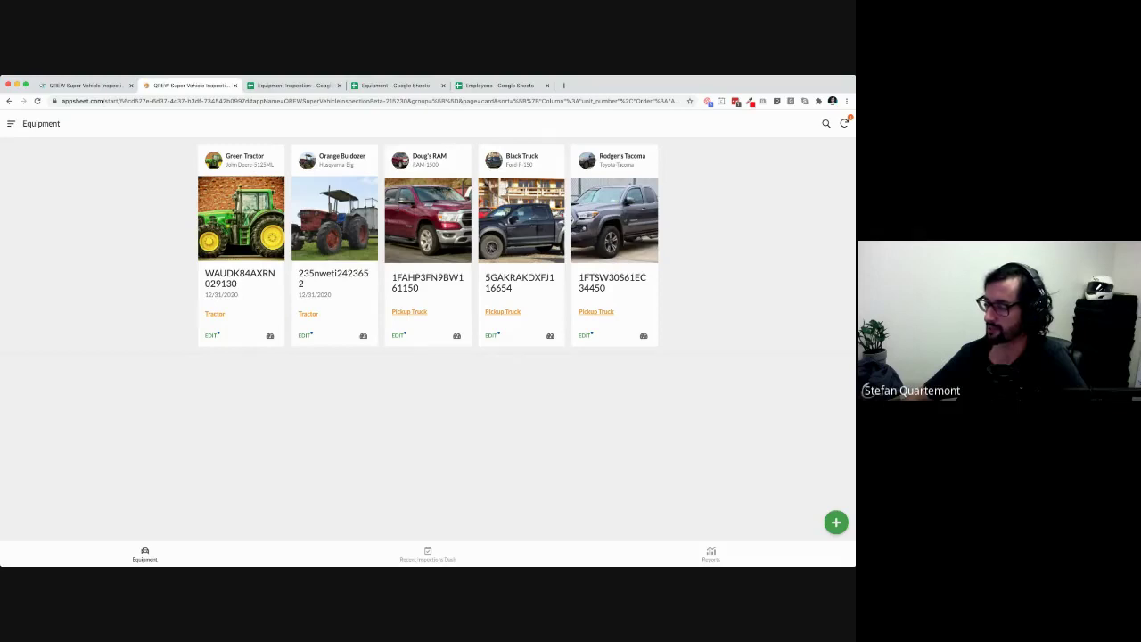
# Open the Recent Inspections Dash, then go to Data > Tables in the AppSheet editor
pyautogui.click(427, 554)
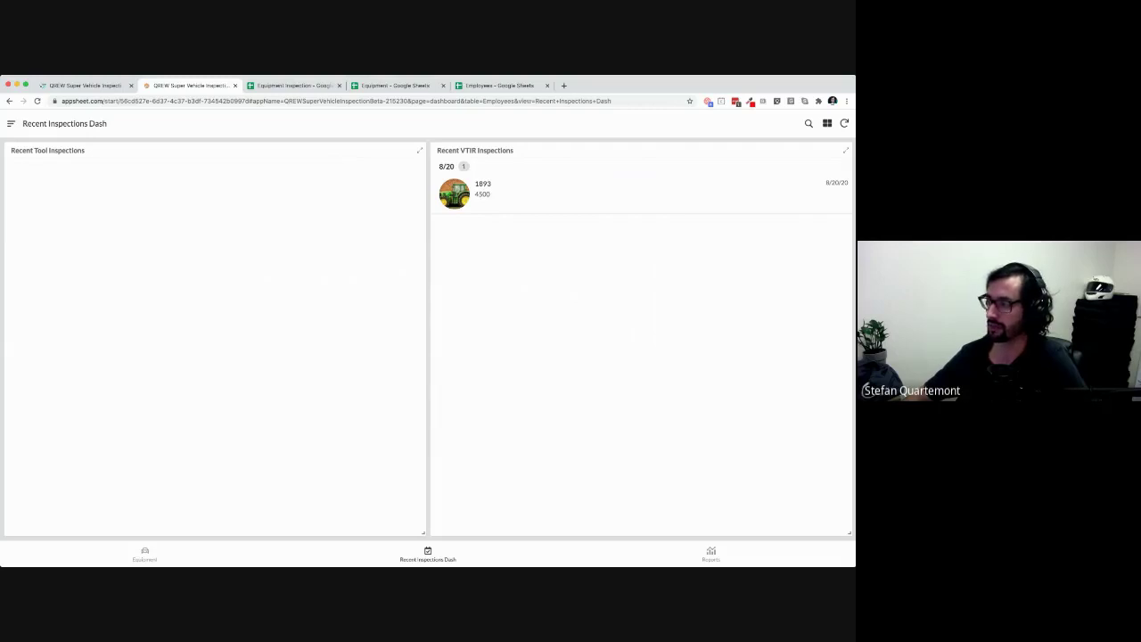
pyautogui.click(85, 85)
pyautogui.click(29, 238)
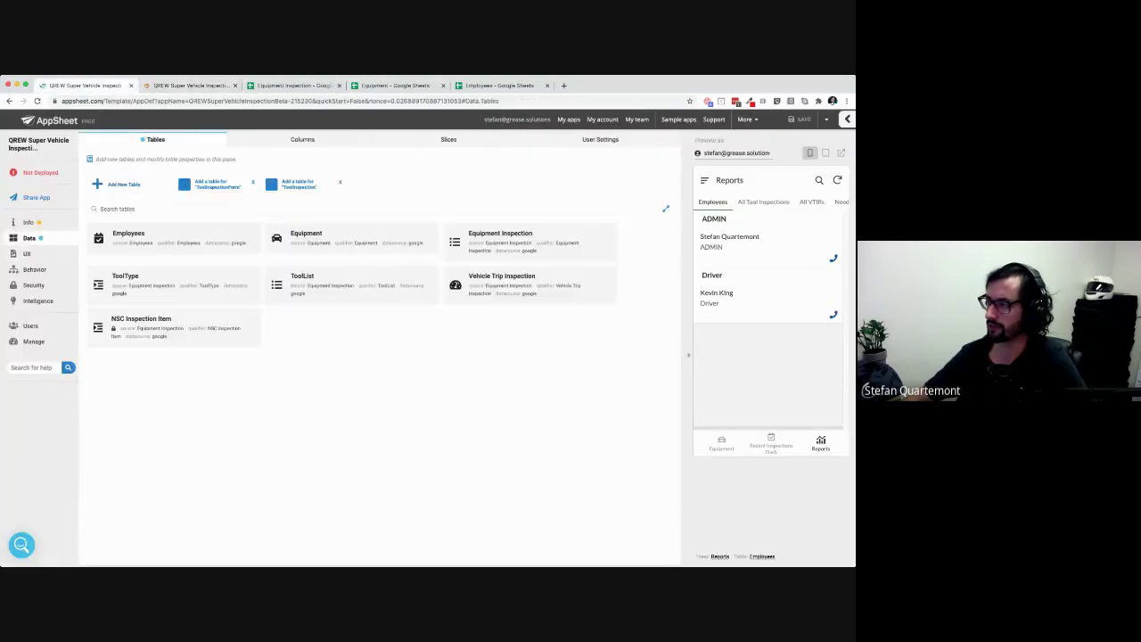
# Open the Recent VTIR Inspection slice under Slices and edit its Row filter condition
pyautogui.click(448, 140)
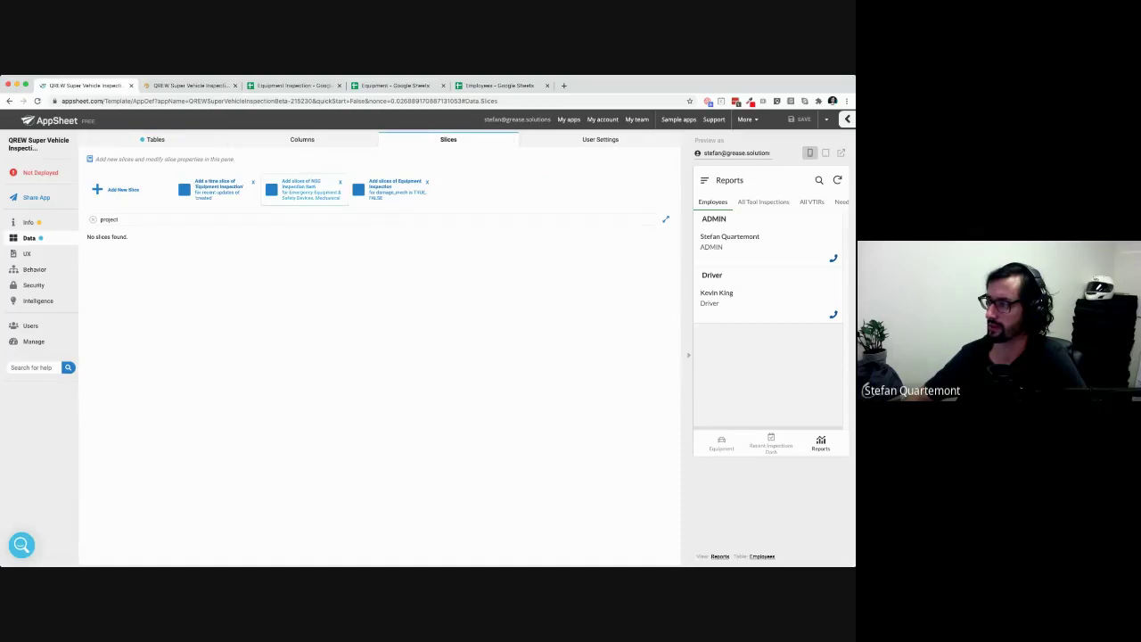
pyautogui.click(93, 219)
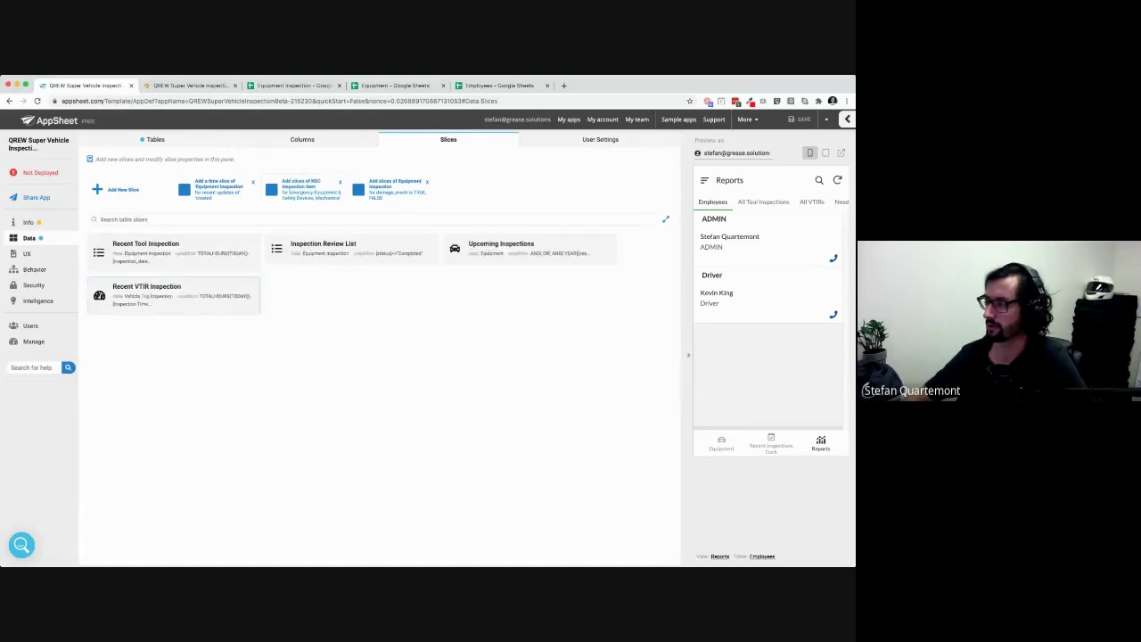
pyautogui.click(170, 294)
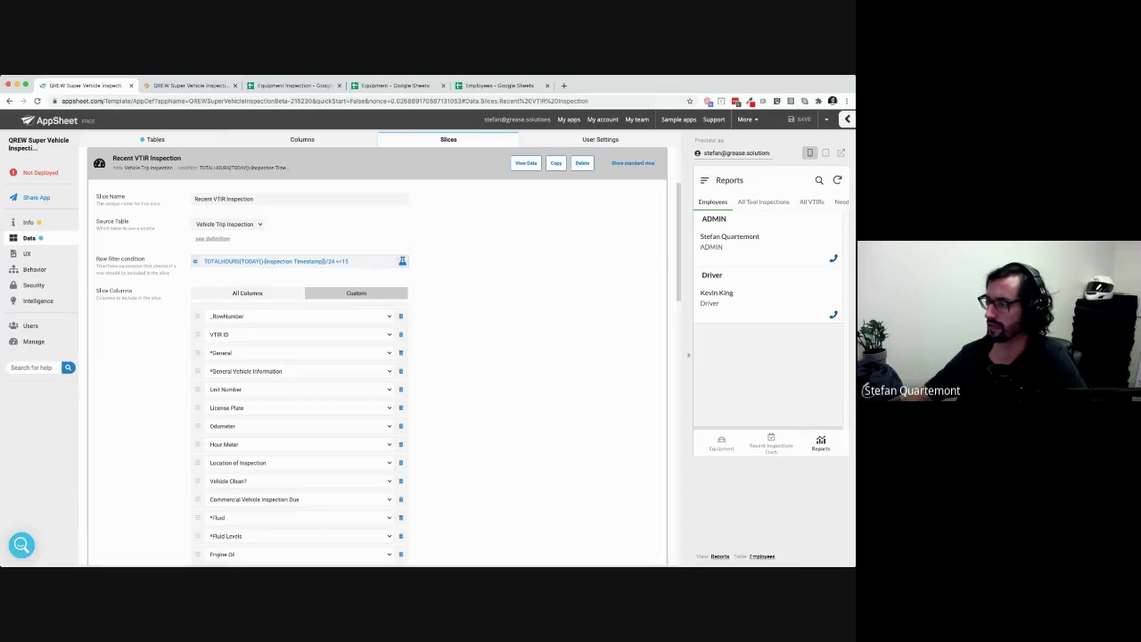
pyautogui.click(286, 261)
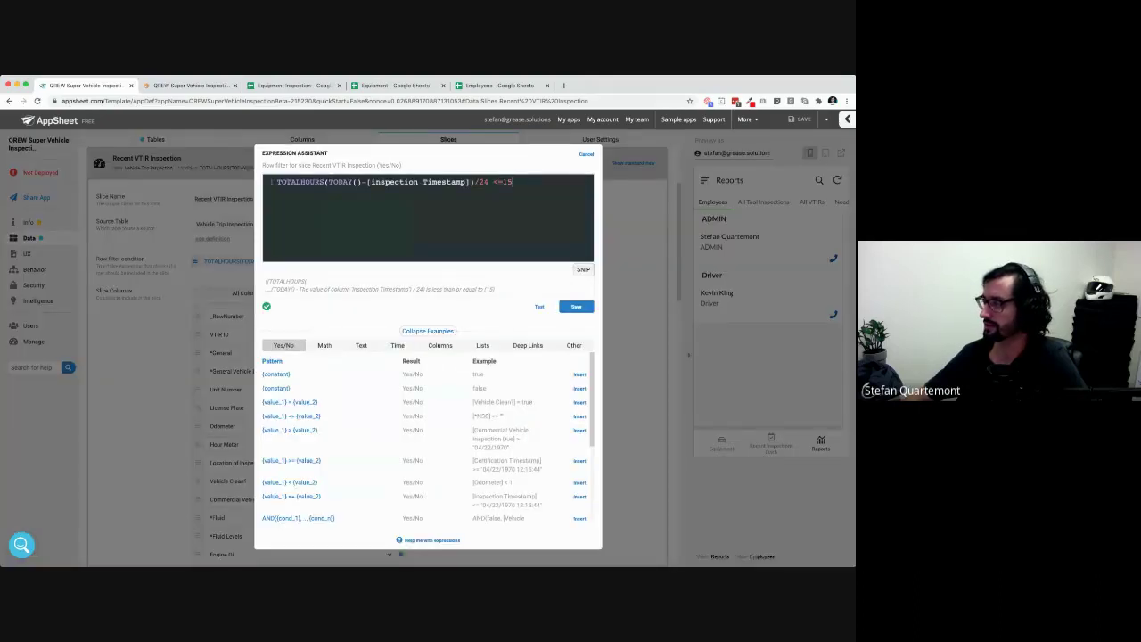
# Highlight TOTALHOURS and TODAY()-[inspection Timestamp] in the filter, then show Time function examples
pyautogui.doubleClick(301, 182)
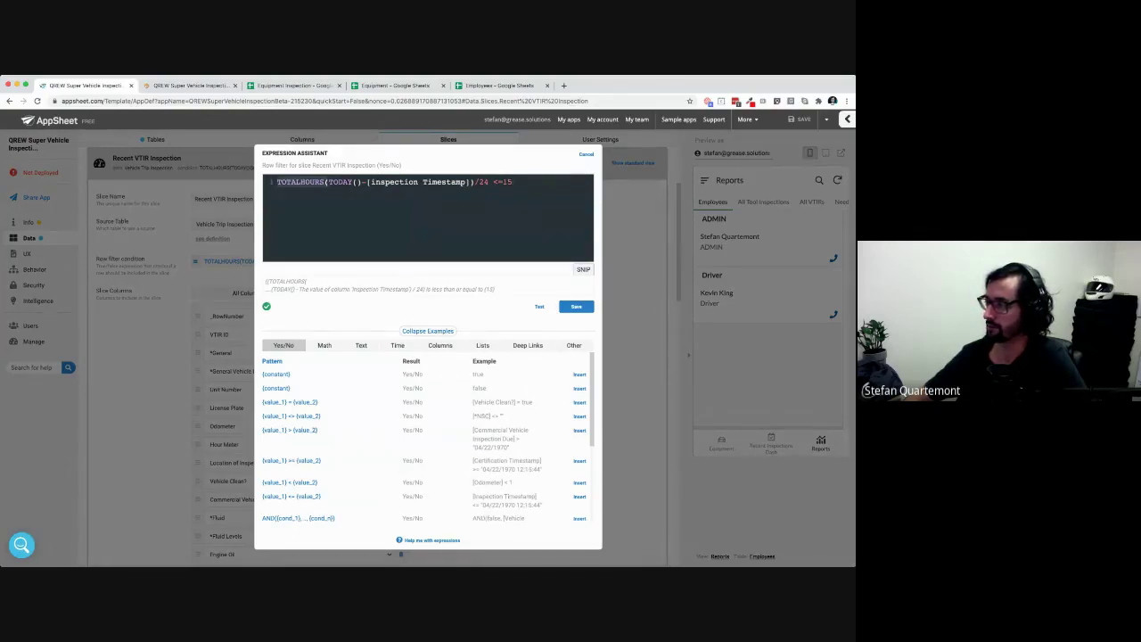
pyautogui.click(339, 182)
pyautogui.moveTo(329, 182); pyautogui.dragTo(503, 181)
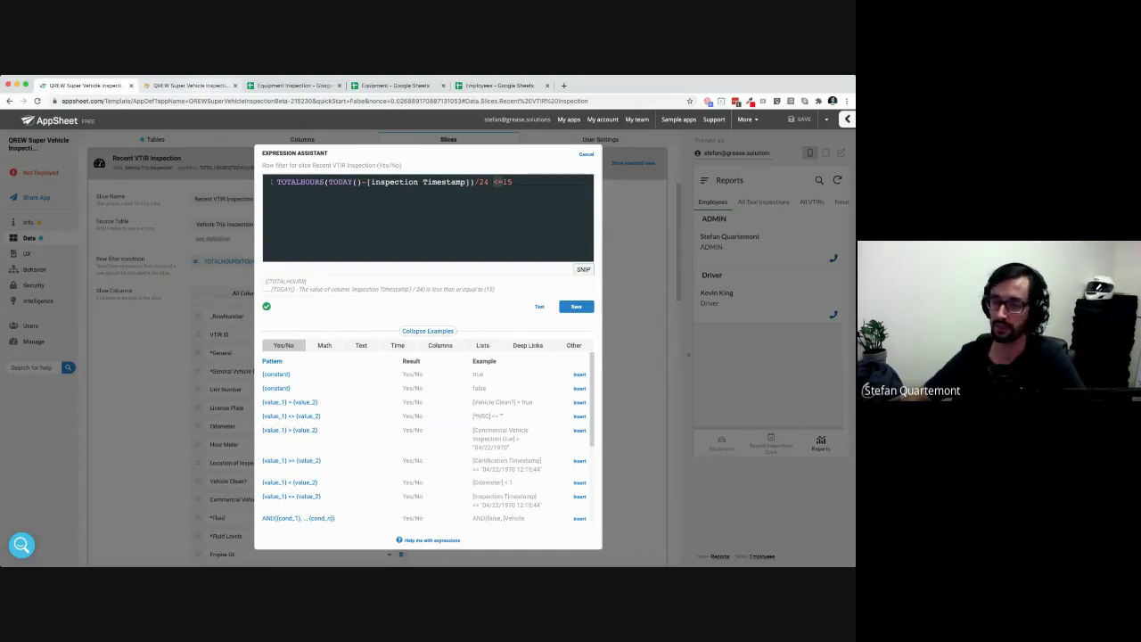
pyautogui.click(198, 86)
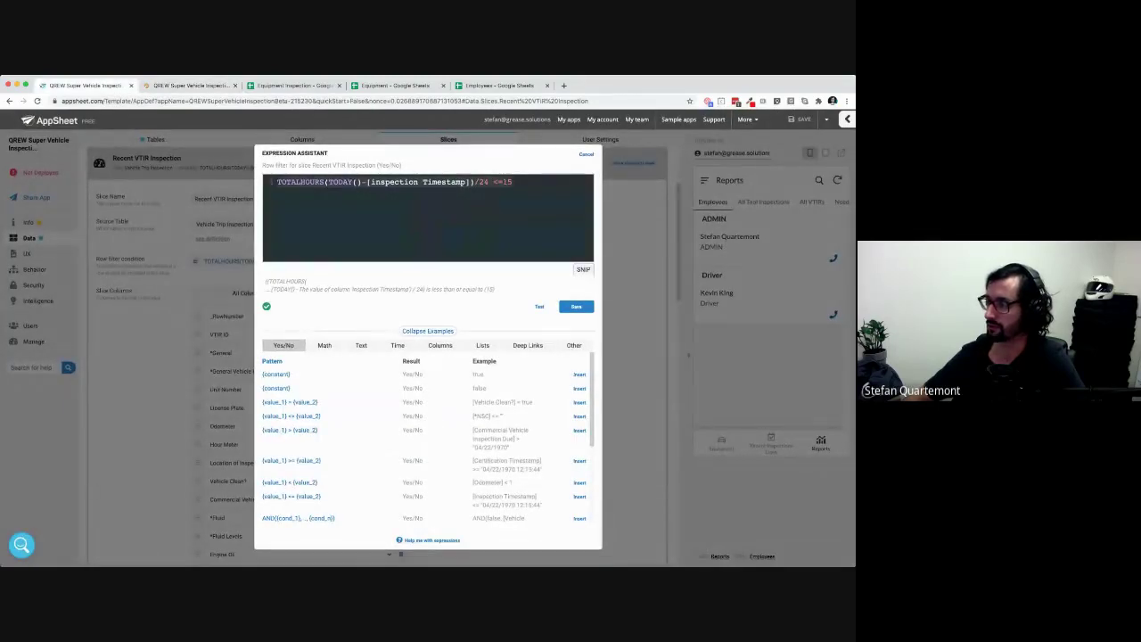
pyautogui.click(327, 182)
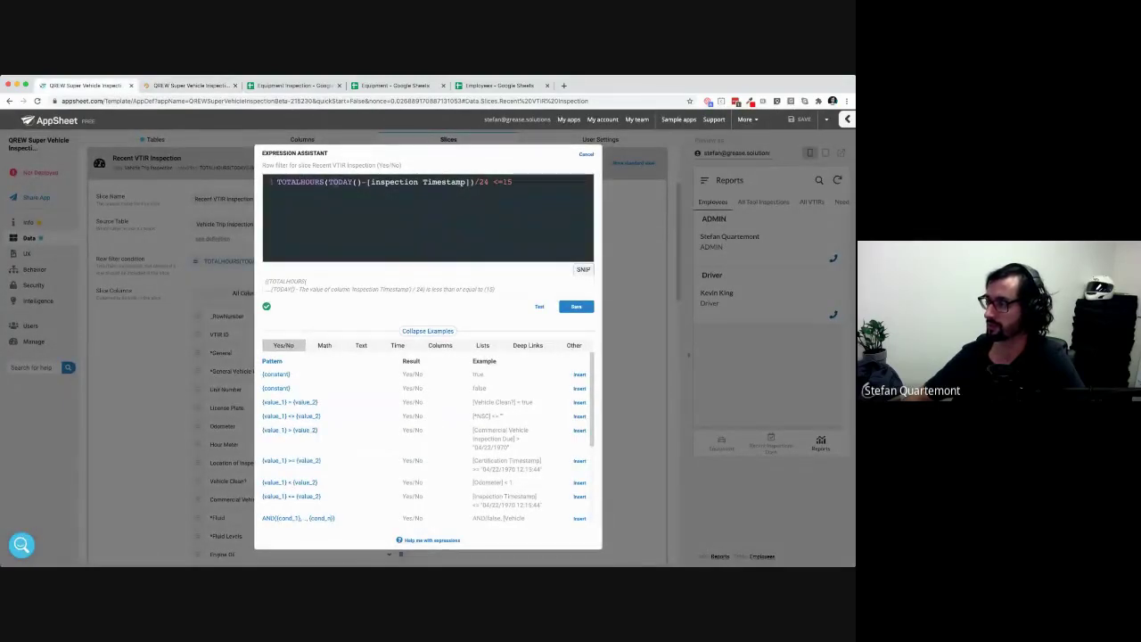
pyautogui.moveTo(328, 181); pyautogui.dragTo(470, 181)
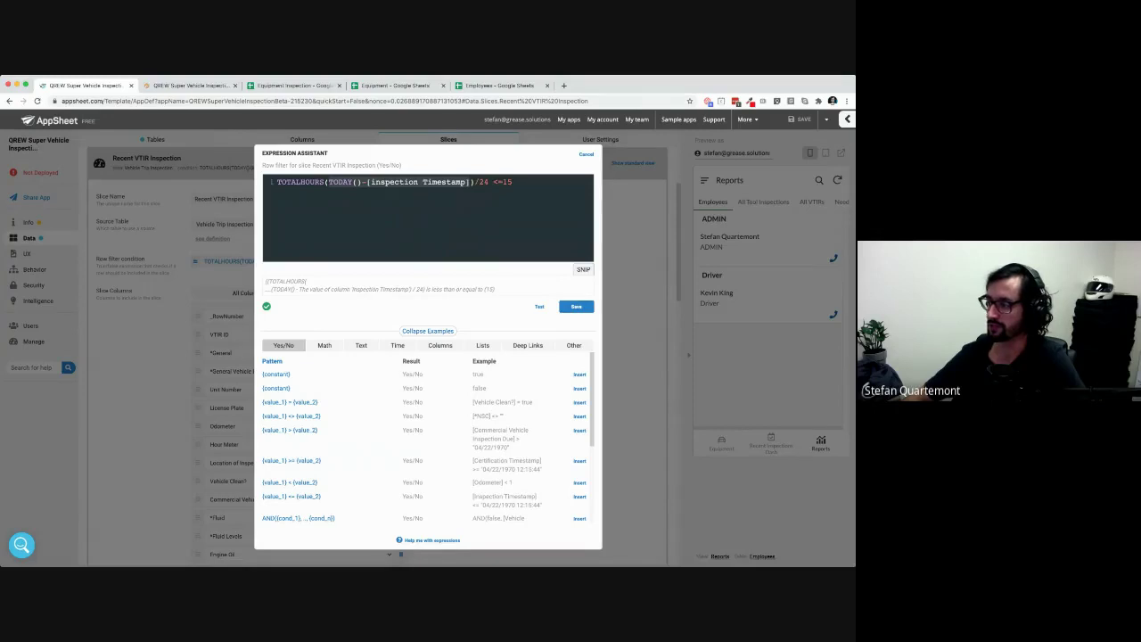
pyautogui.click(397, 345)
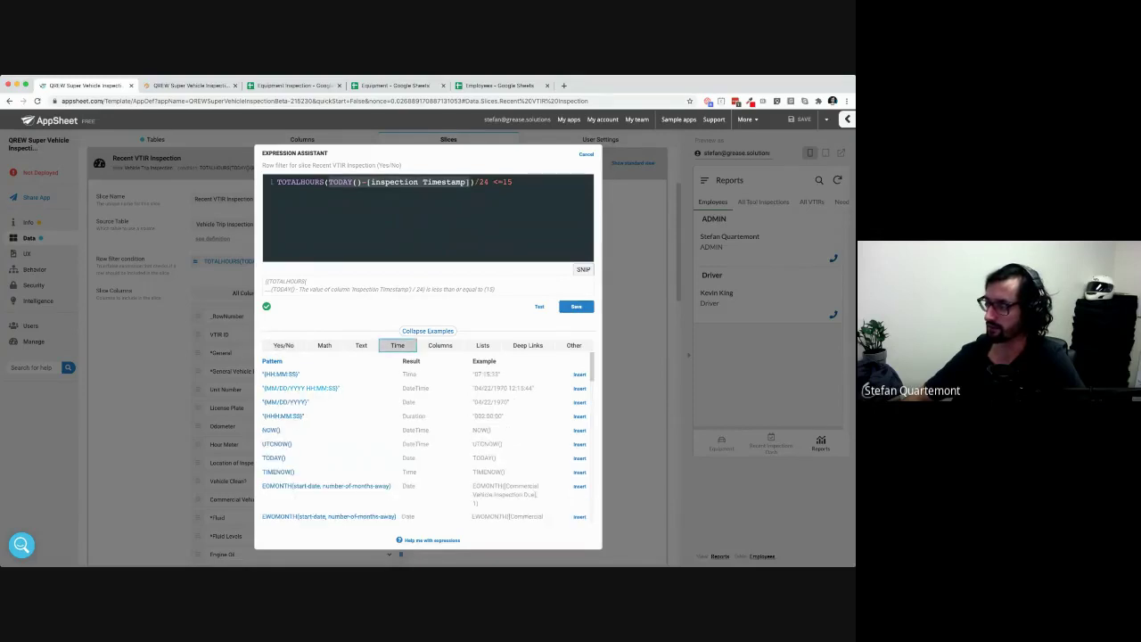
# Browse the Time examples, highlighting the Duration result type and the /24 part of the filter
pyautogui.scroll(-1, 425, 437)
pyautogui.scroll(-5, 424, 437)
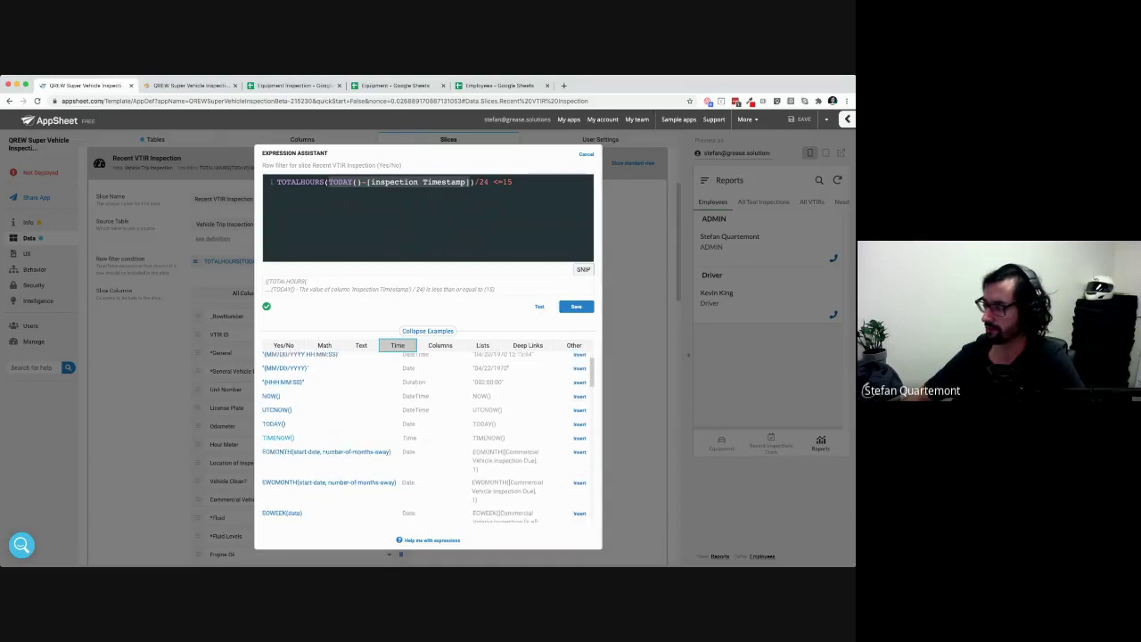
pyautogui.scroll(-4, 424, 437)
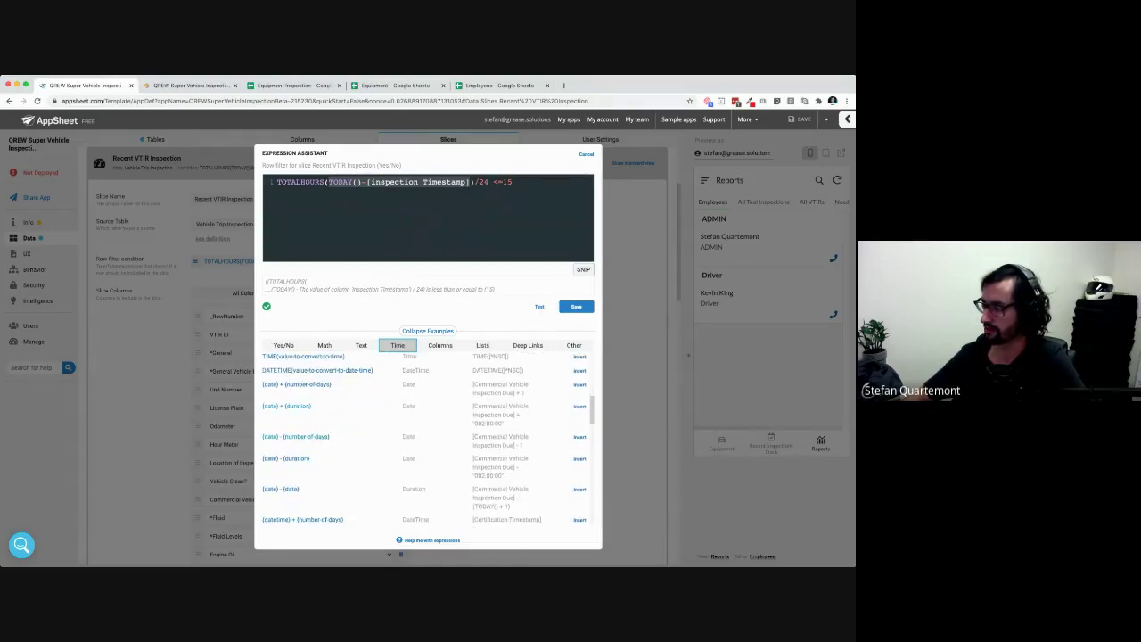
pyautogui.scroll(-1, 425, 436)
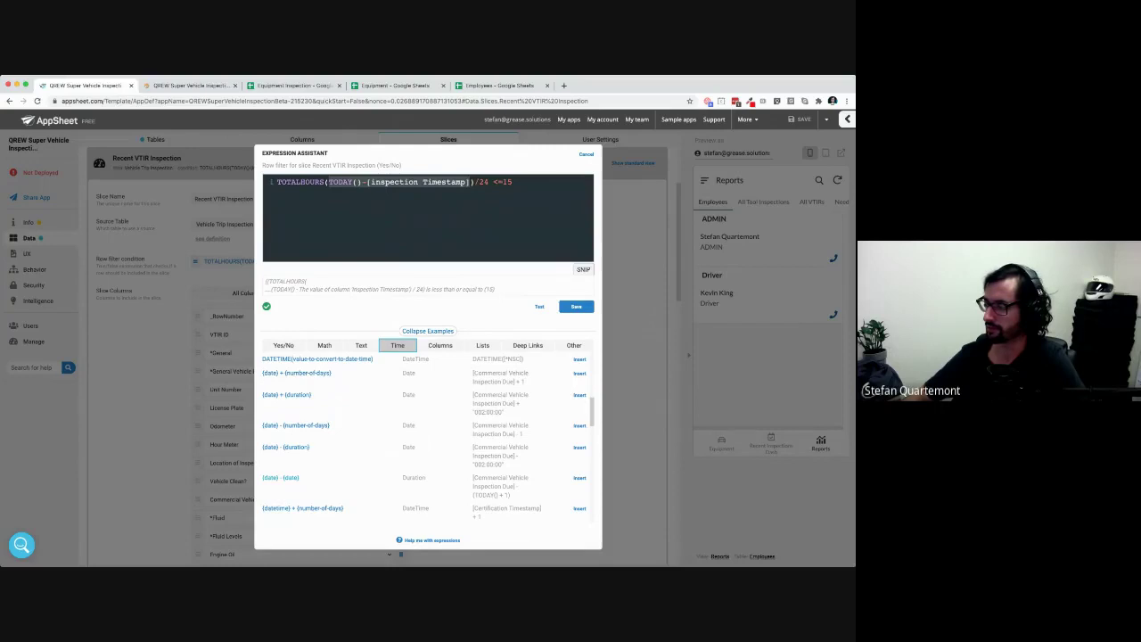
pyautogui.moveTo(402, 477); pyautogui.dragTo(426, 477)
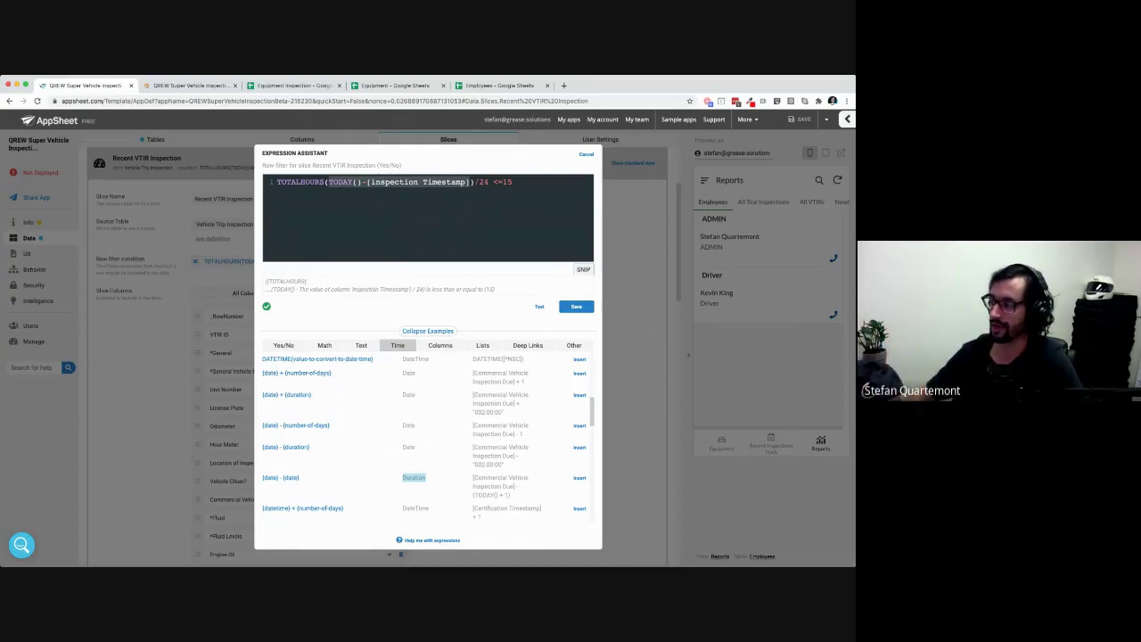
pyautogui.moveTo(474, 181); pyautogui.dragTo(491, 182)
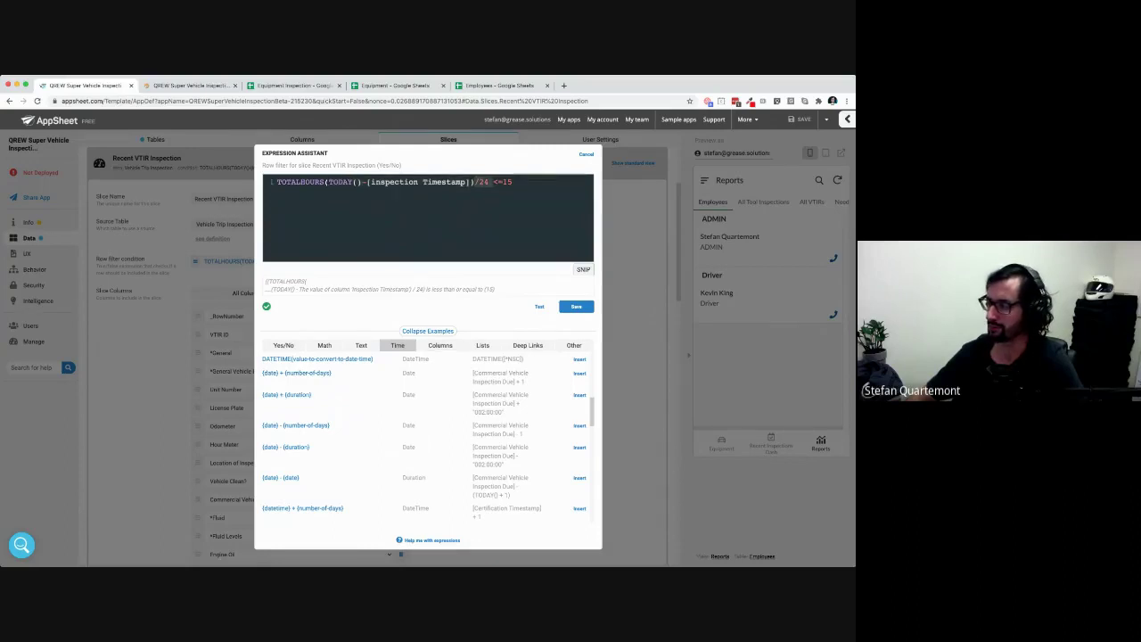
pyautogui.scroll(10, 428, 437)
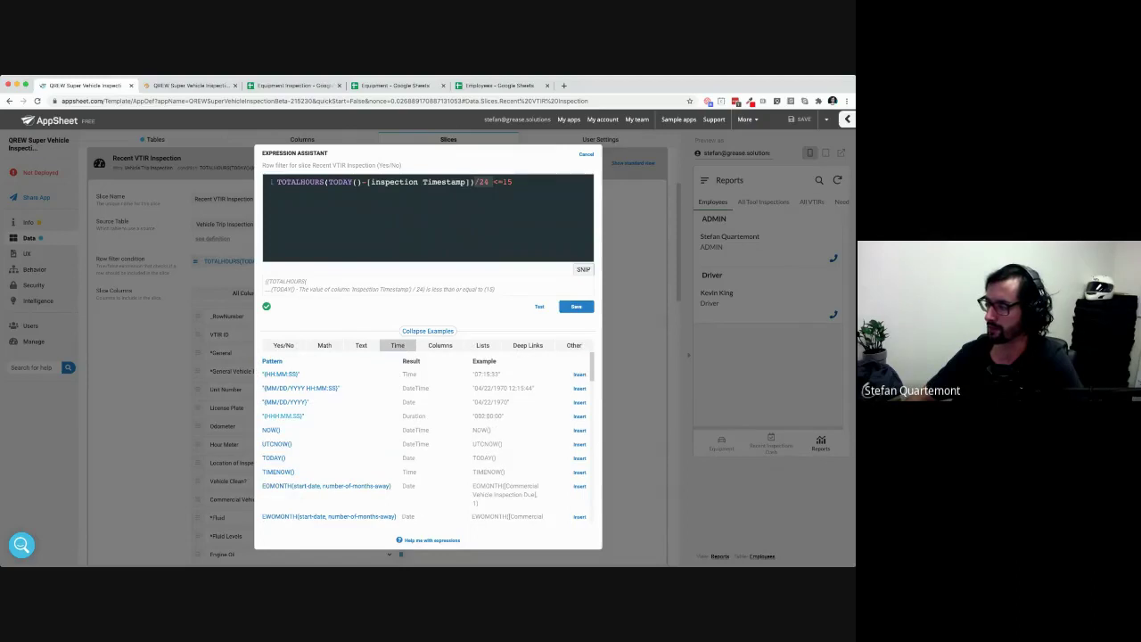
pyautogui.moveTo(402, 416); pyautogui.dragTo(426, 416)
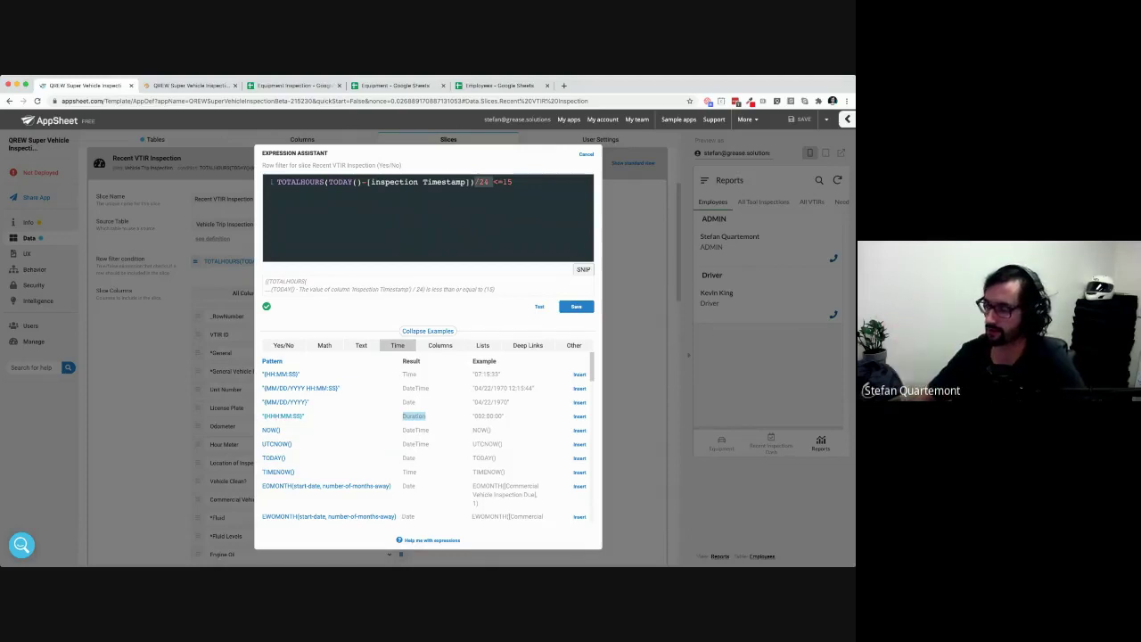
pyautogui.scroll(-10, 428, 437)
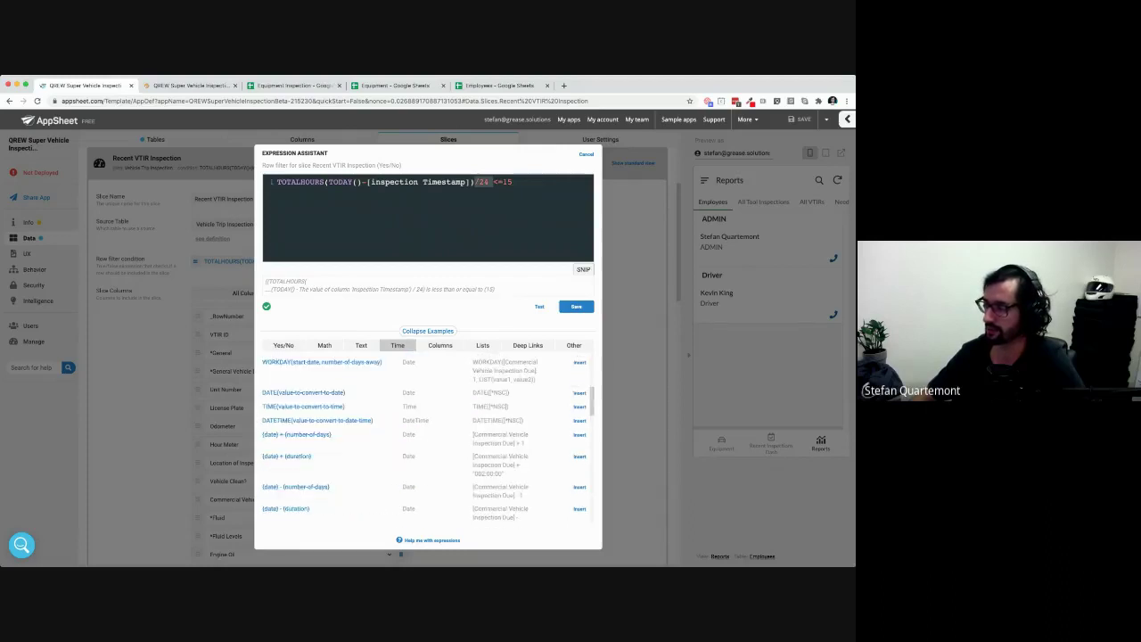
pyautogui.scroll(-2, 428, 437)
pyautogui.scroll(-1, 428, 437)
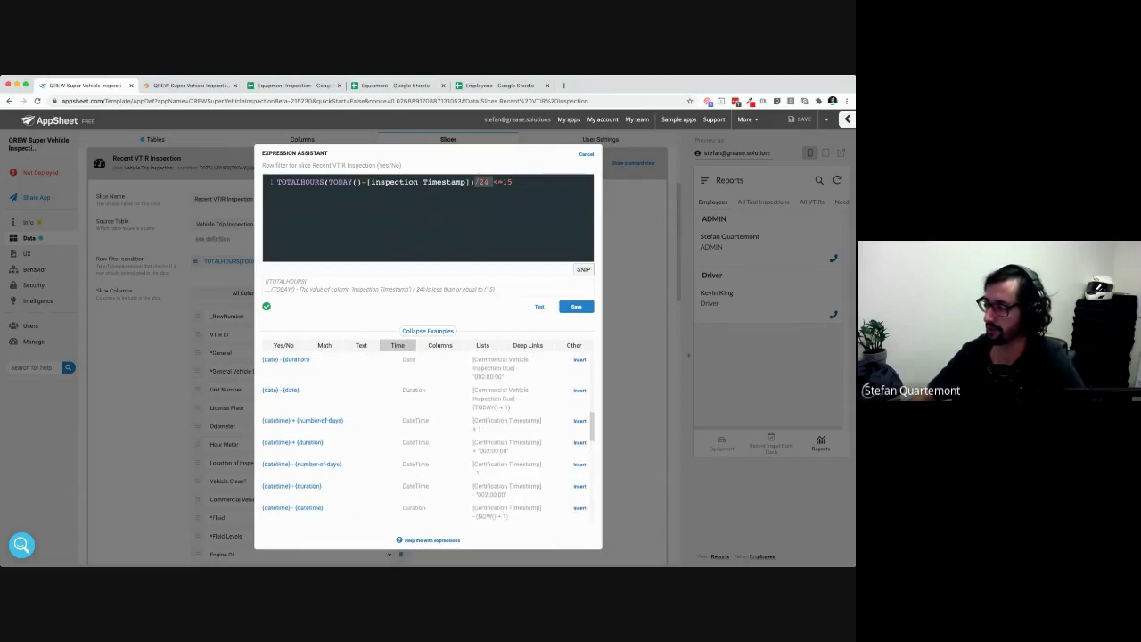
pyautogui.scroll(2, 427, 437)
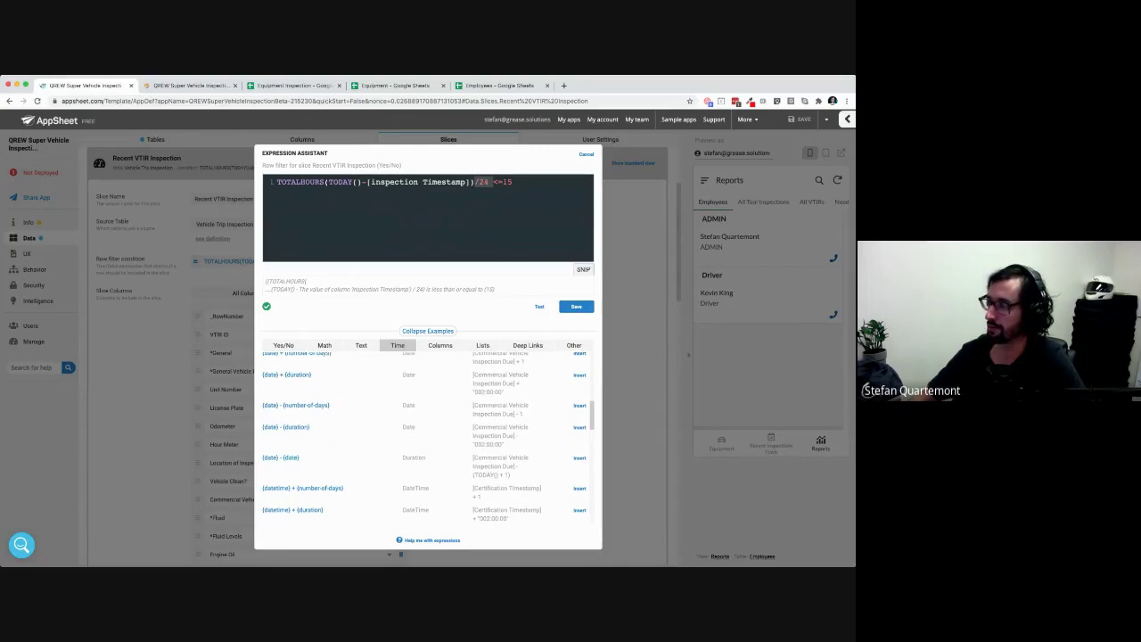
# Highlight TOTALHOURS in the expression, then save the unchanged row filter and close the assistant
pyautogui.moveTo(278, 182); pyautogui.dragTo(470, 182)
pyautogui.doubleClick(301, 182)
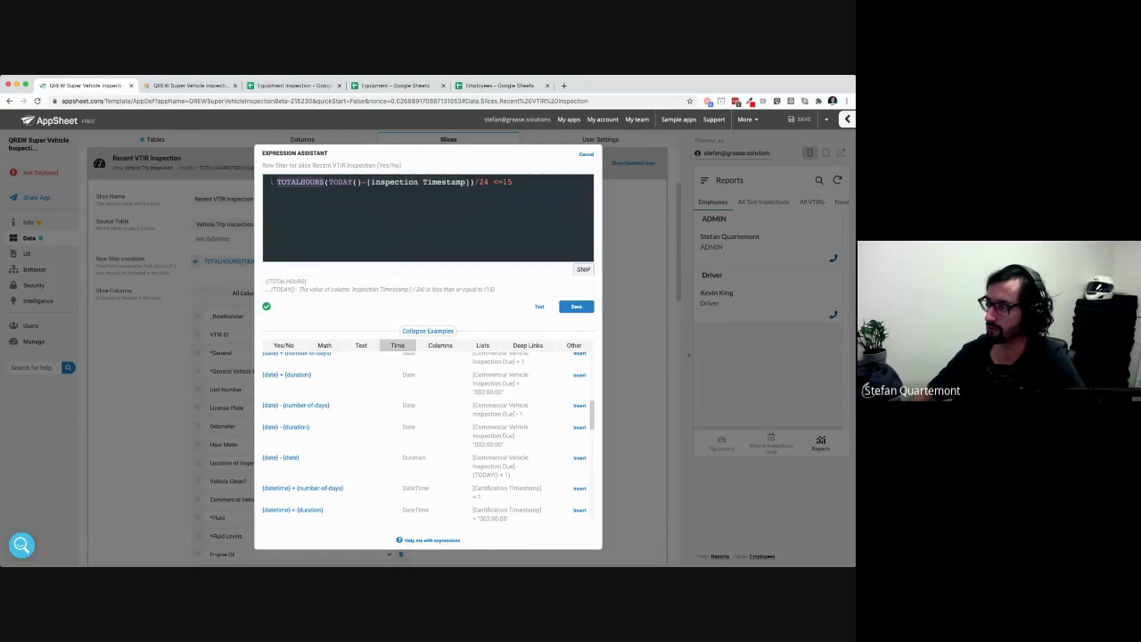
pyautogui.scroll(-5, 428, 436)
pyautogui.scroll(-5, 428, 437)
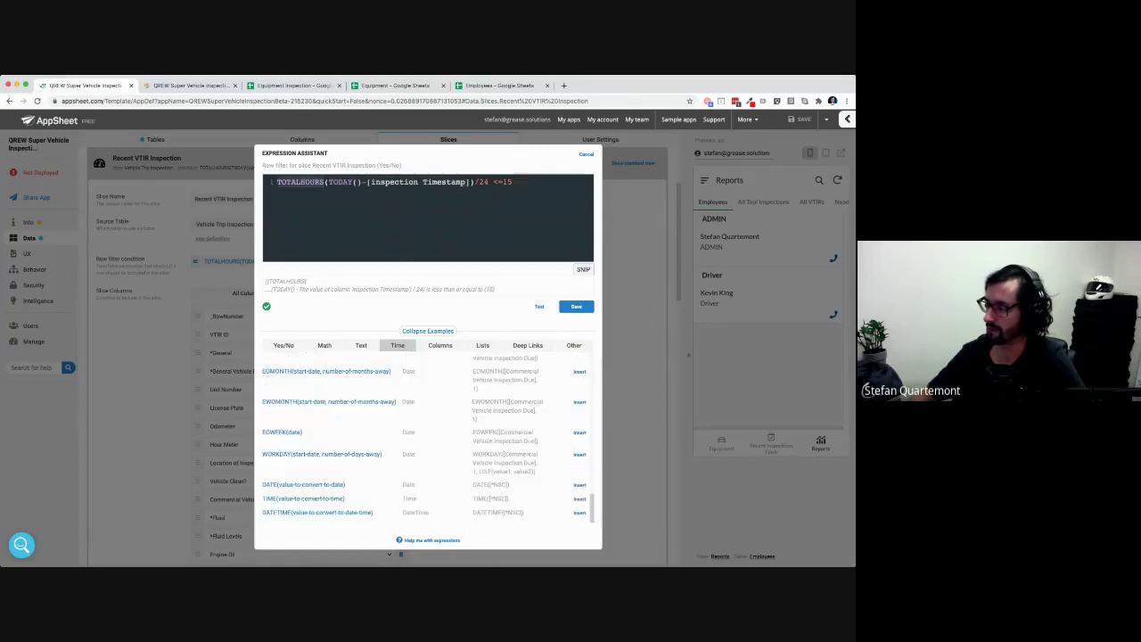
pyautogui.scroll(4, 424, 439)
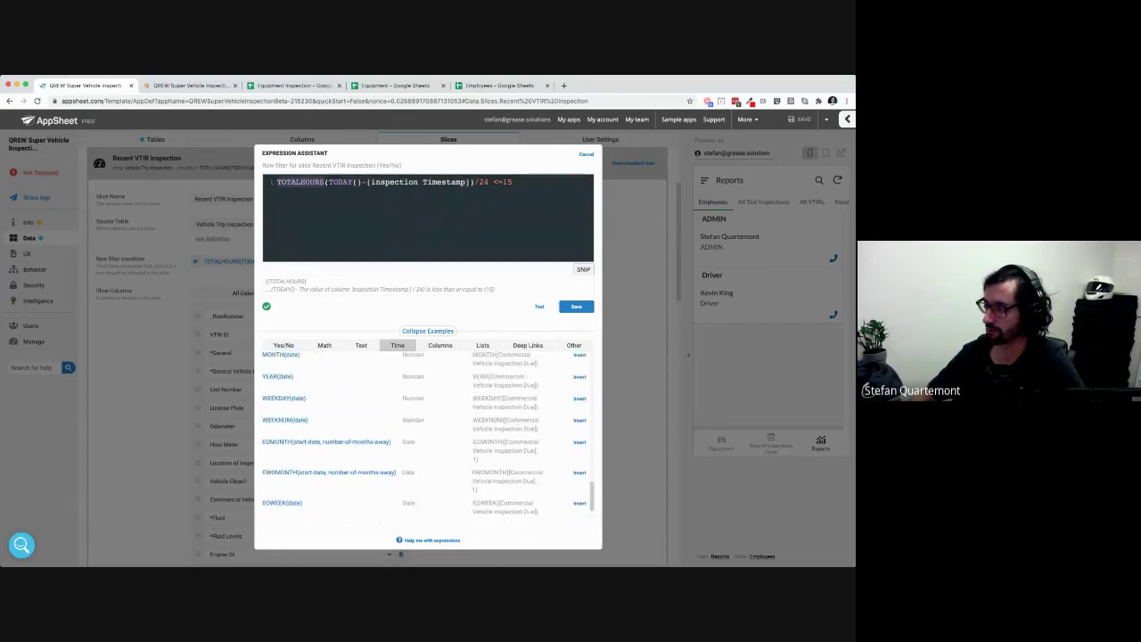
pyautogui.scroll(2, 424, 439)
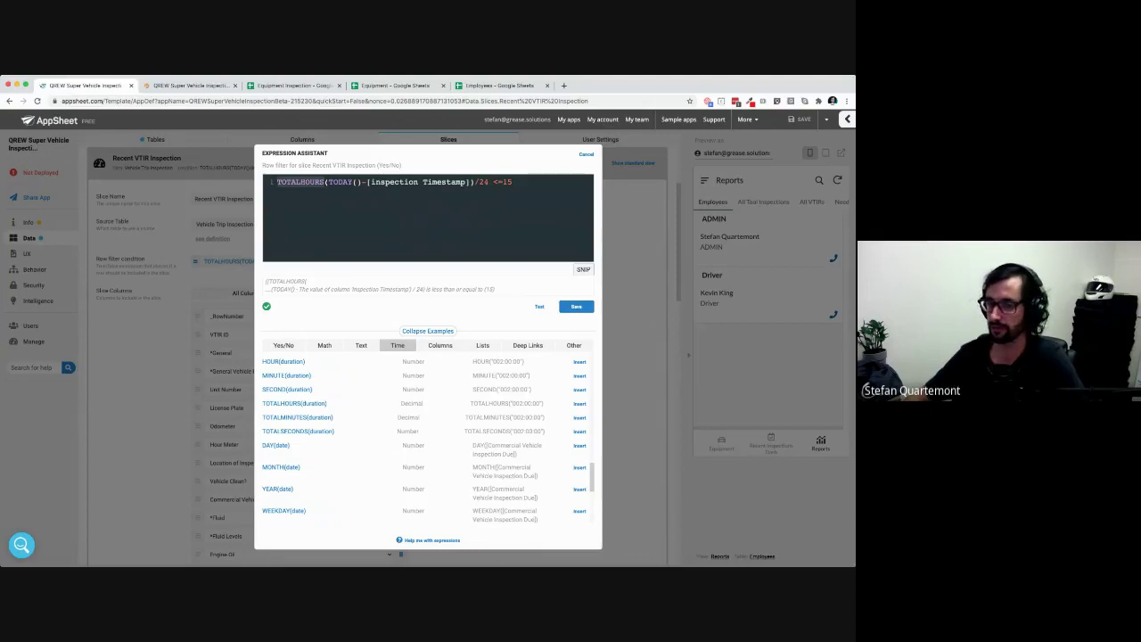
pyautogui.doubleClick(301, 182)
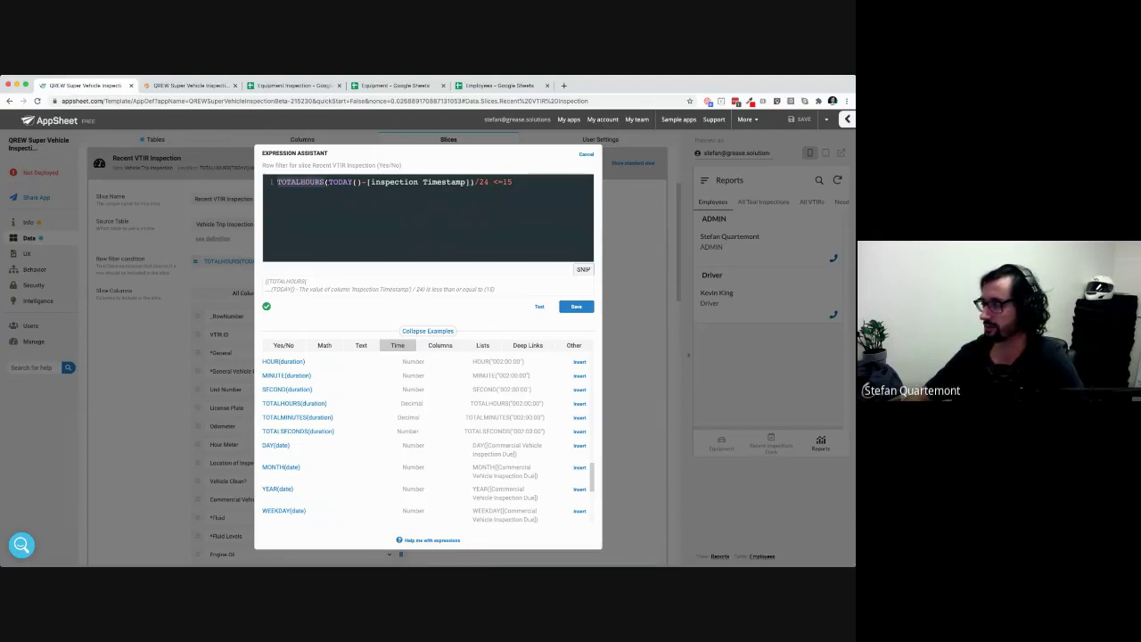
pyautogui.click(484, 181)
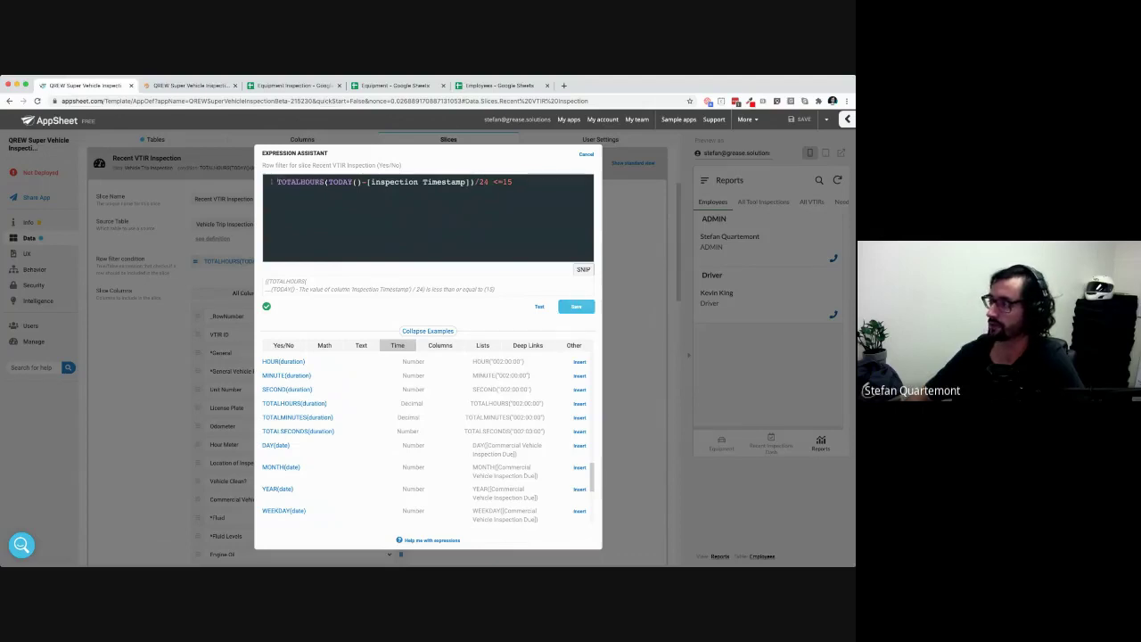
pyautogui.click(576, 306)
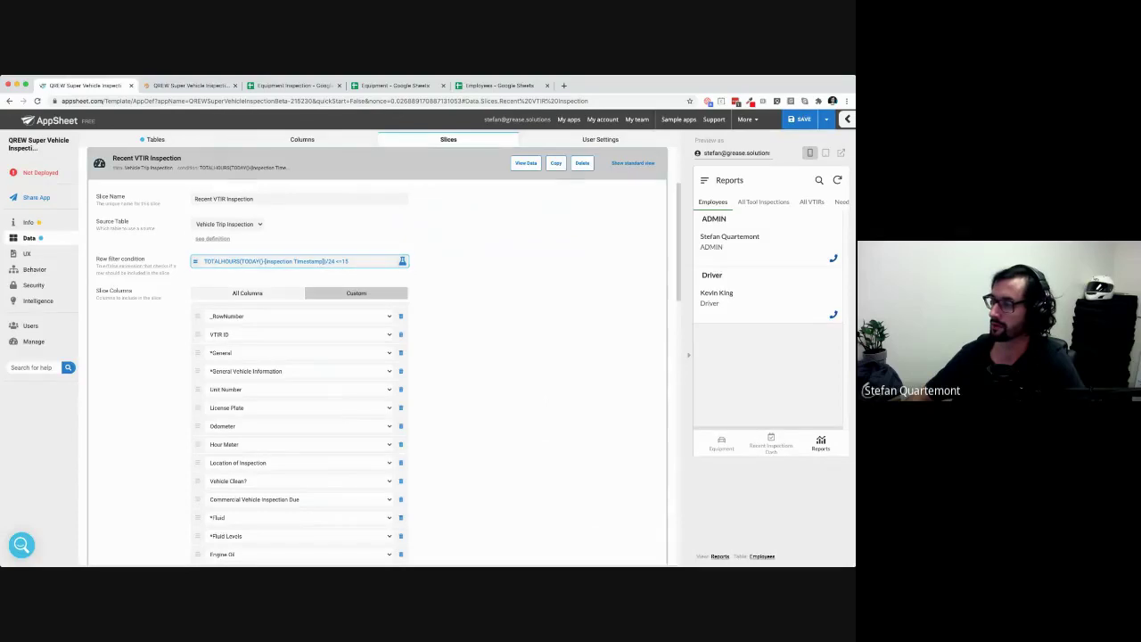
pyautogui.click(374, 164)
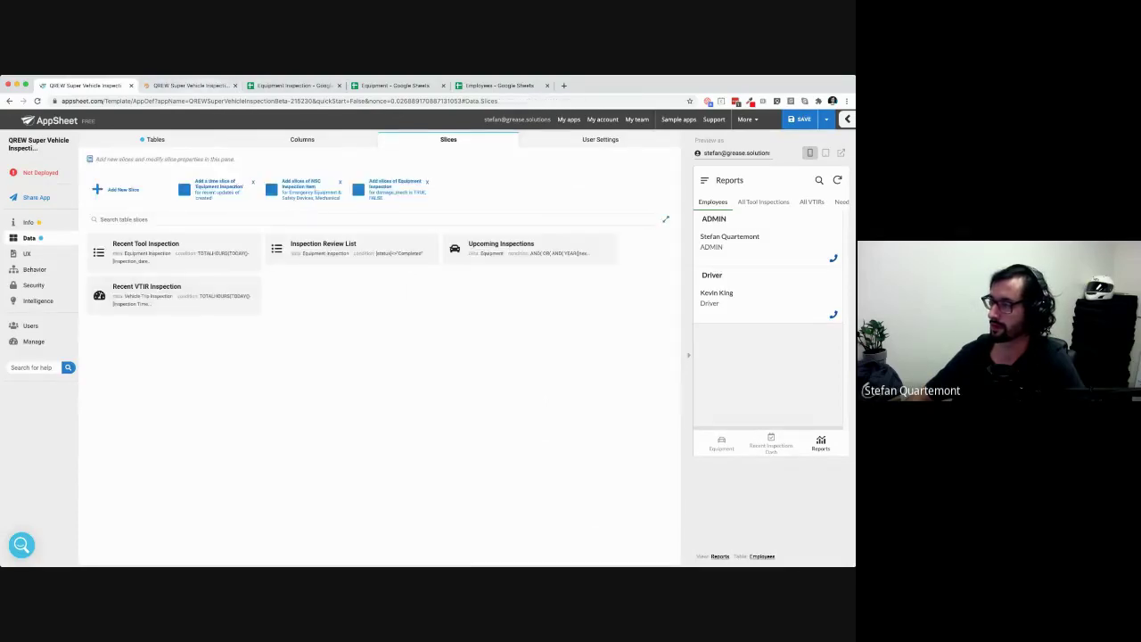
pyautogui.click(191, 85)
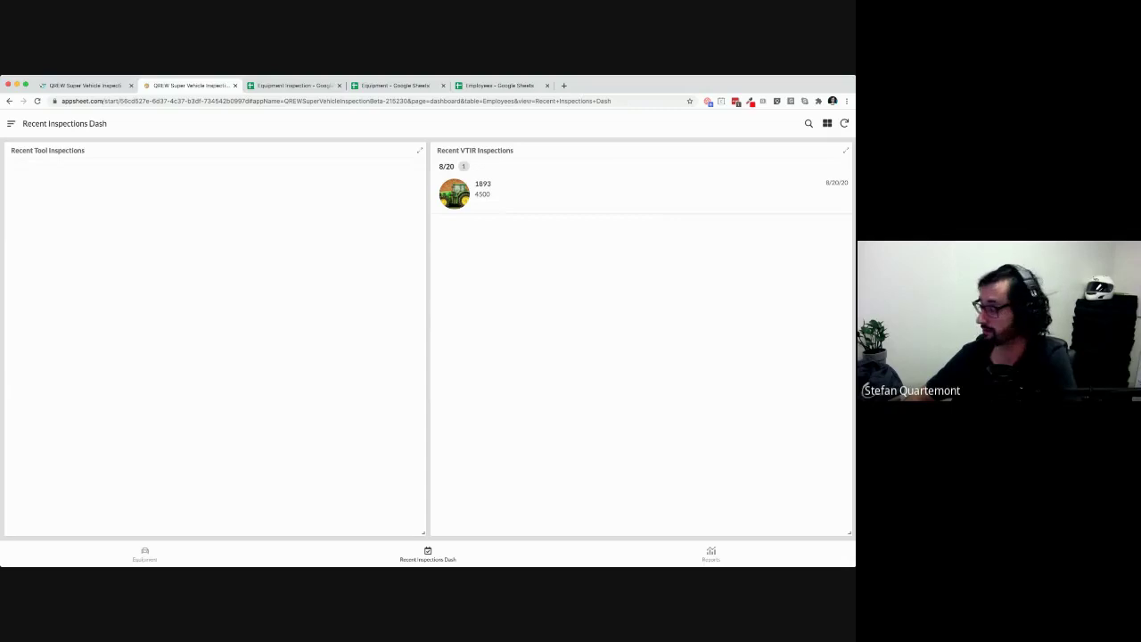
pyautogui.click(710, 553)
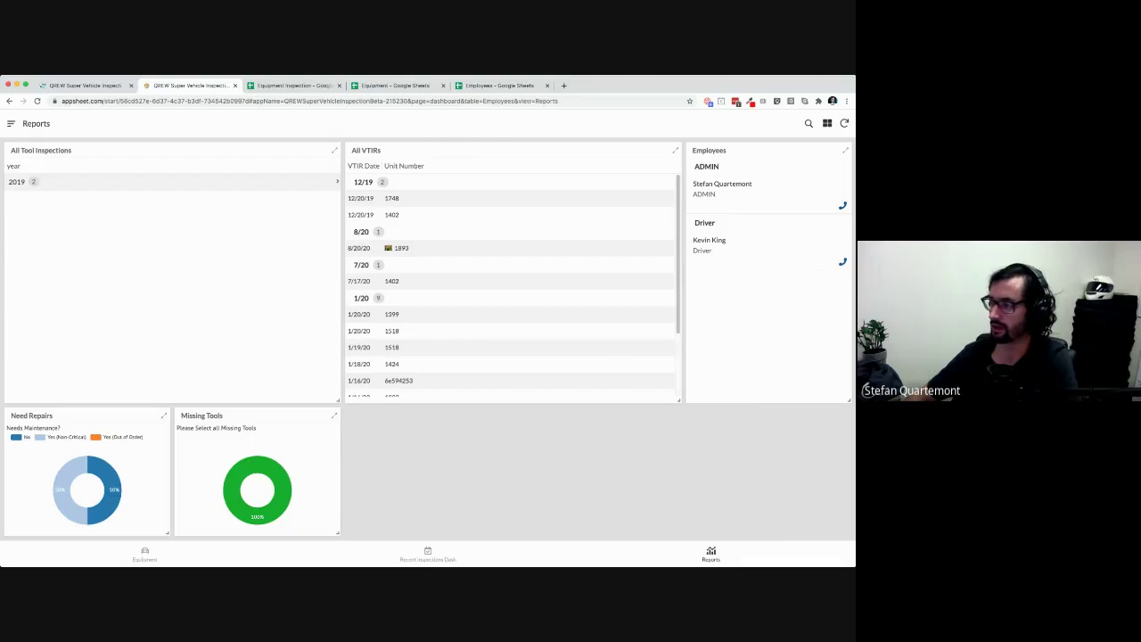
pyautogui.click(172, 182)
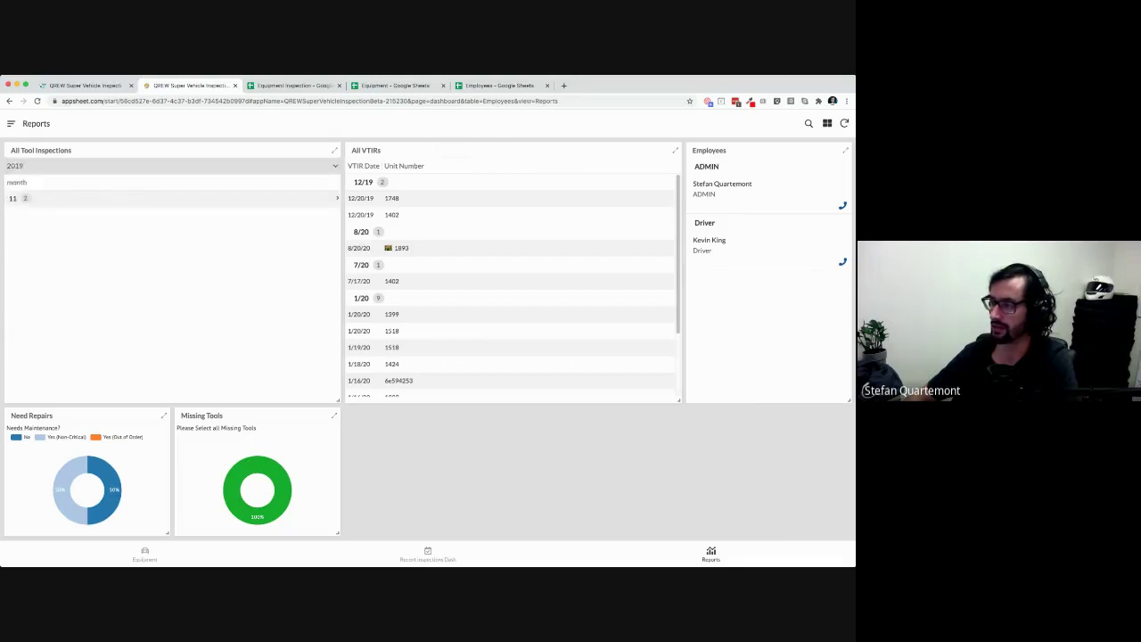
pyautogui.click(172, 198)
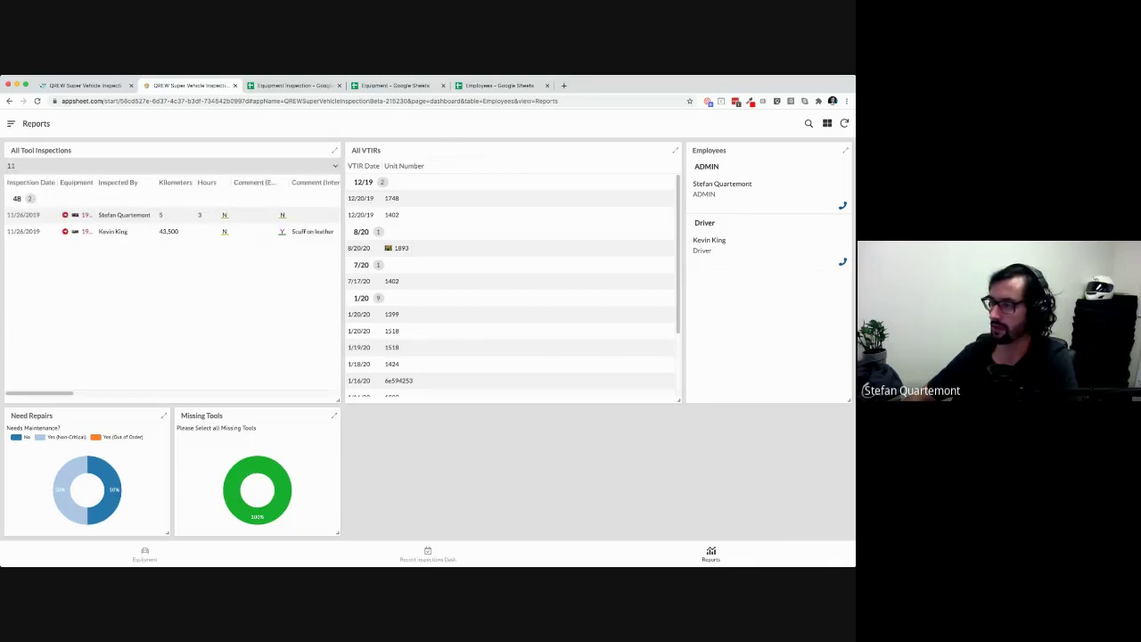
pyautogui.click(172, 166)
pyautogui.click(172, 166)
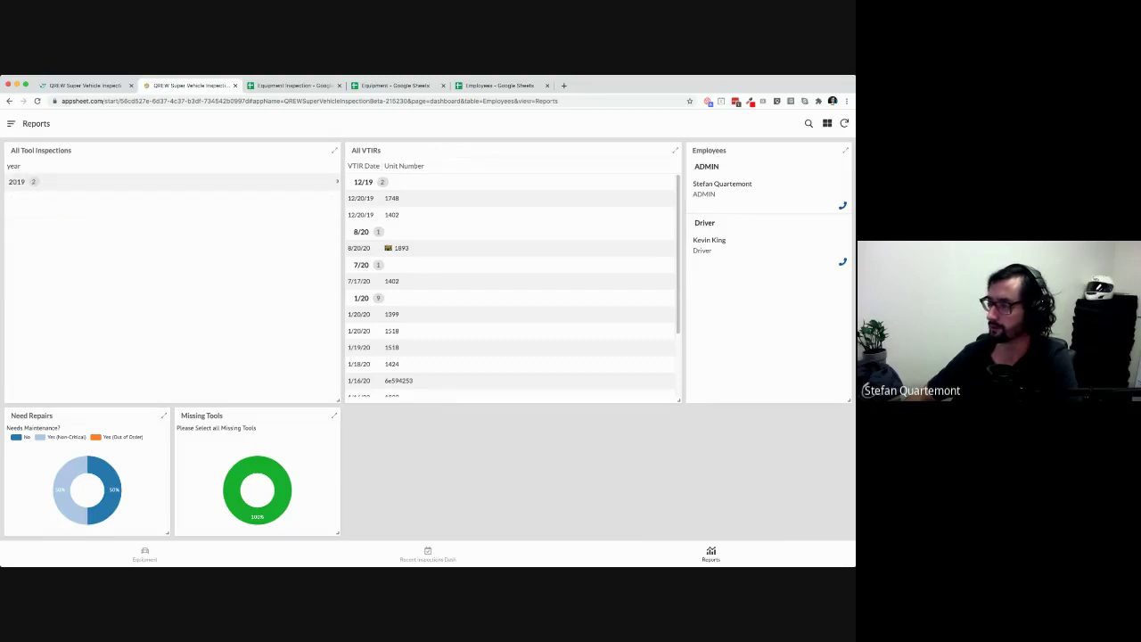
pyautogui.scroll(-2, 511, 277)
pyautogui.scroll(2, 510, 277)
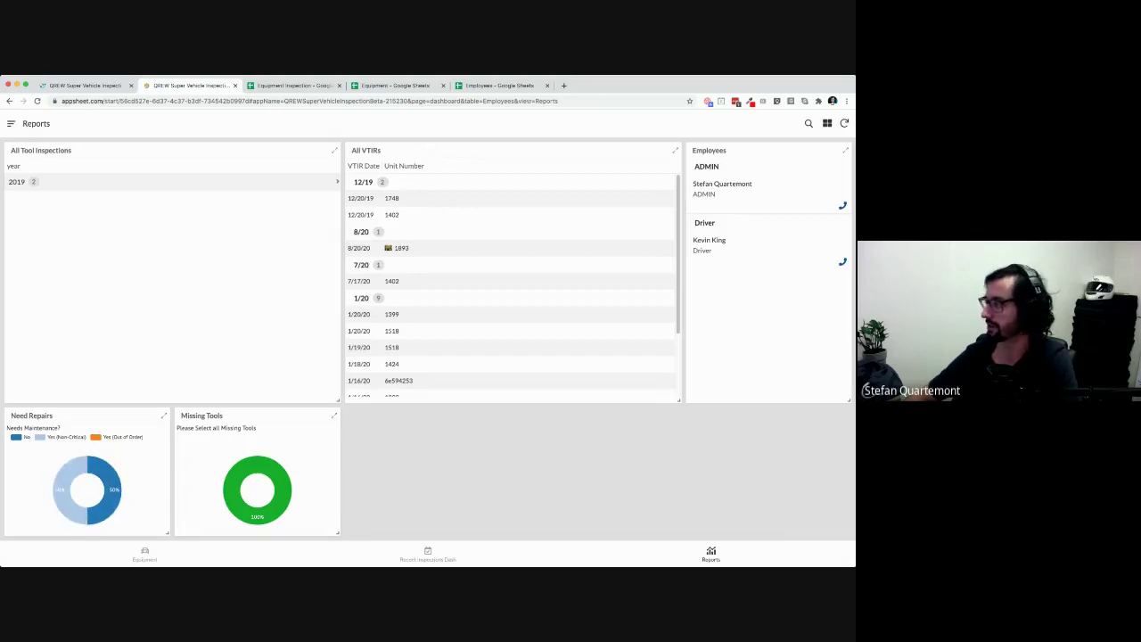
# Toggle the dashboard filter between the ADMIN and Driver employees, then open the Equipment view
pyautogui.click(722, 187)
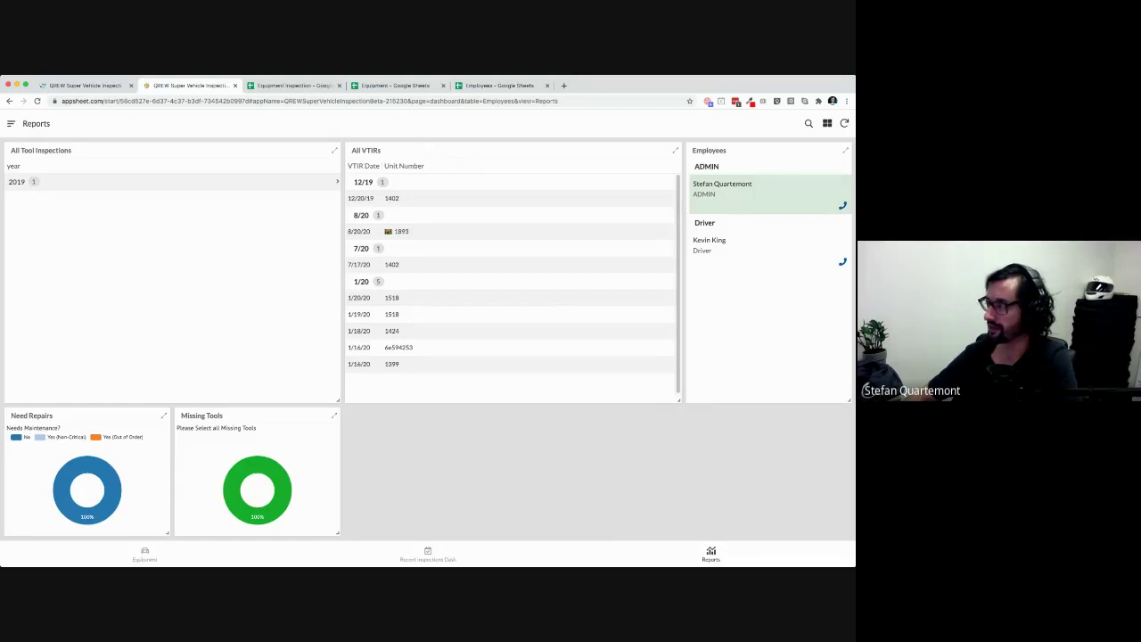
pyautogui.click(722, 245)
pyautogui.click(722, 189)
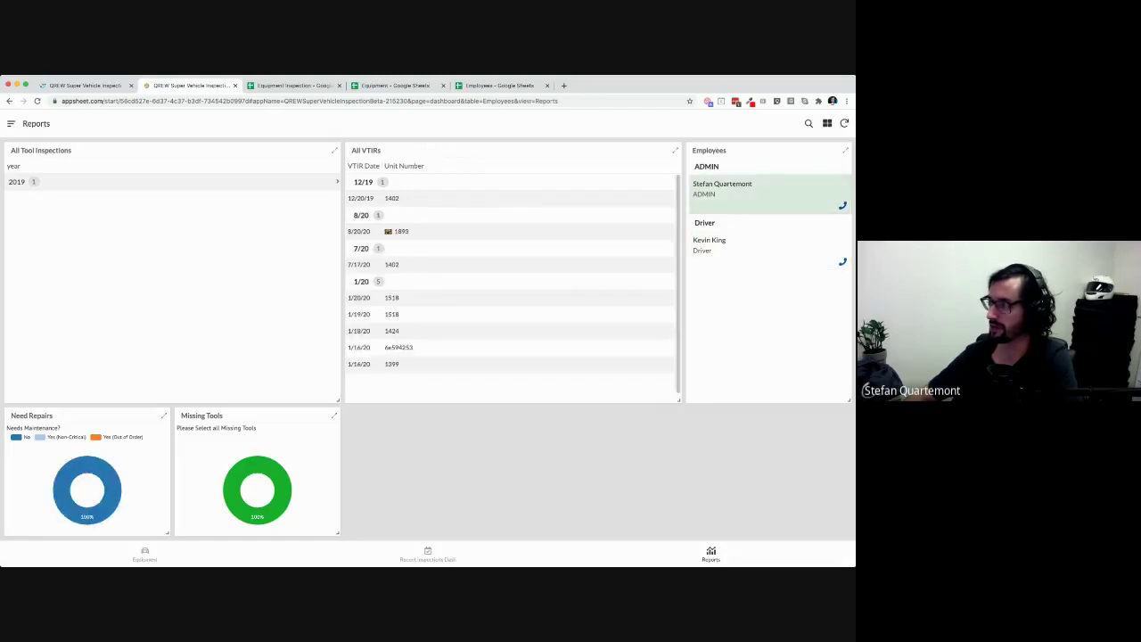
pyautogui.click(722, 245)
pyautogui.click(721, 189)
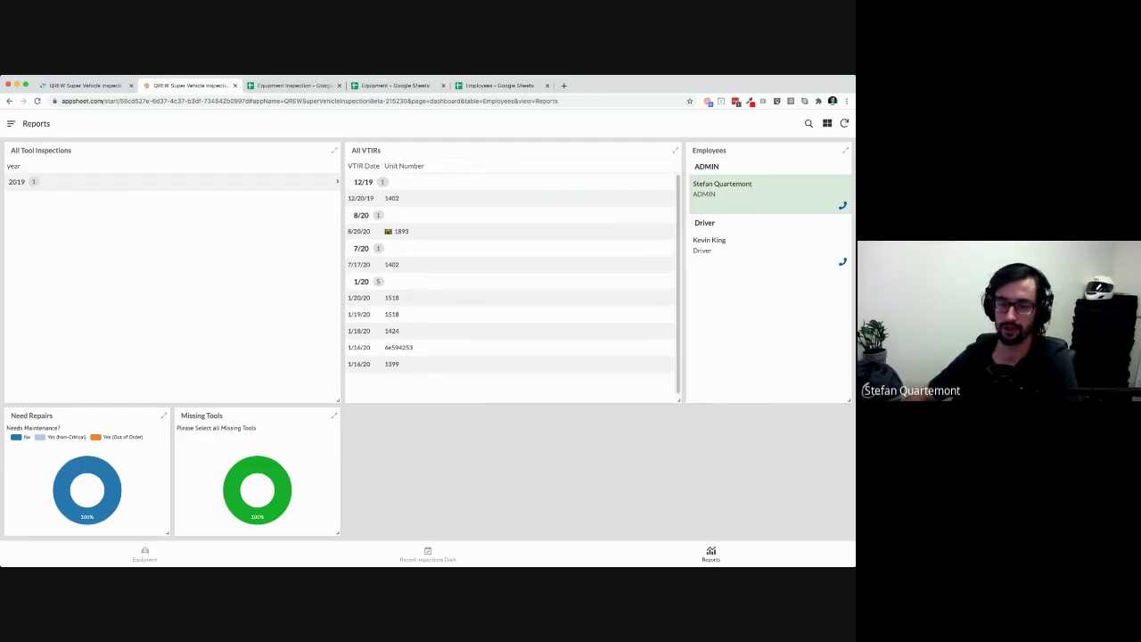
pyautogui.click(722, 245)
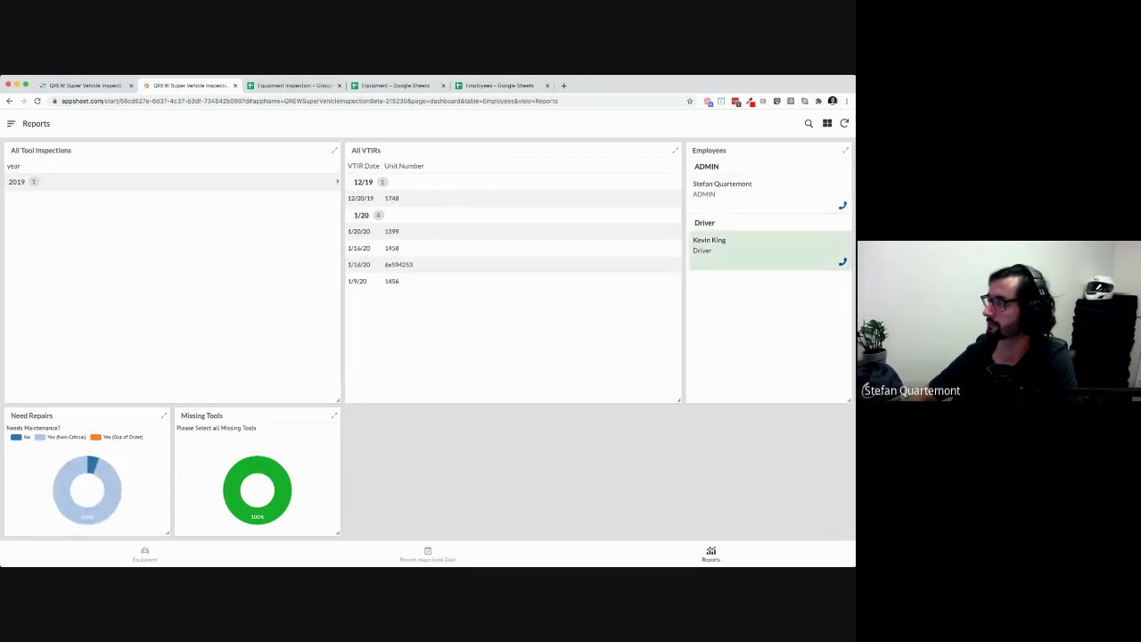
pyautogui.click(722, 188)
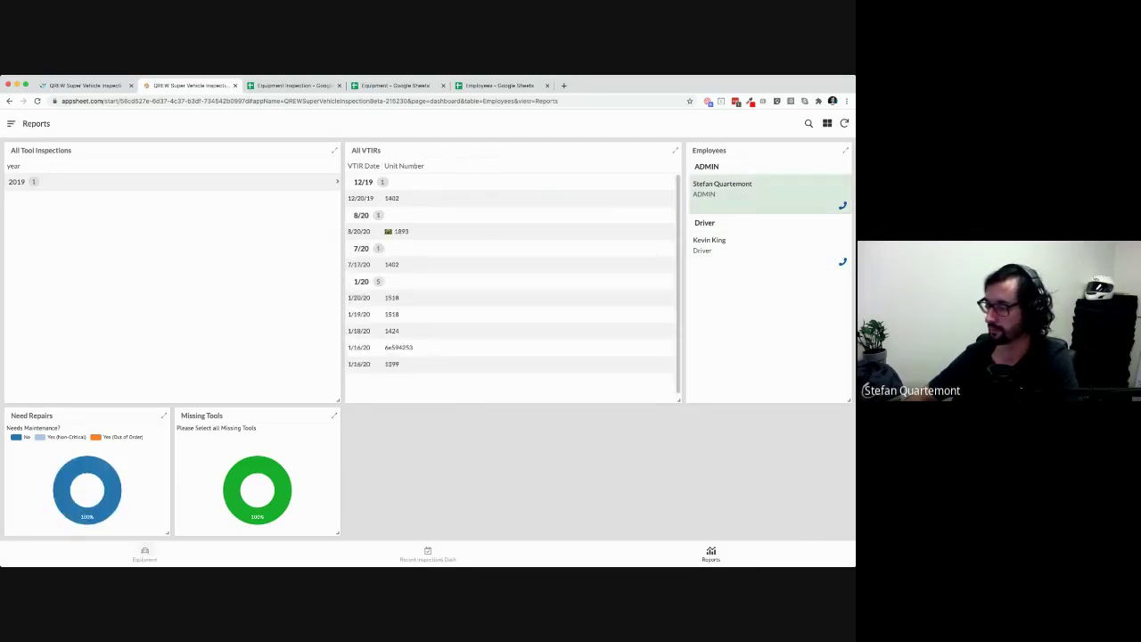
pyautogui.click(144, 553)
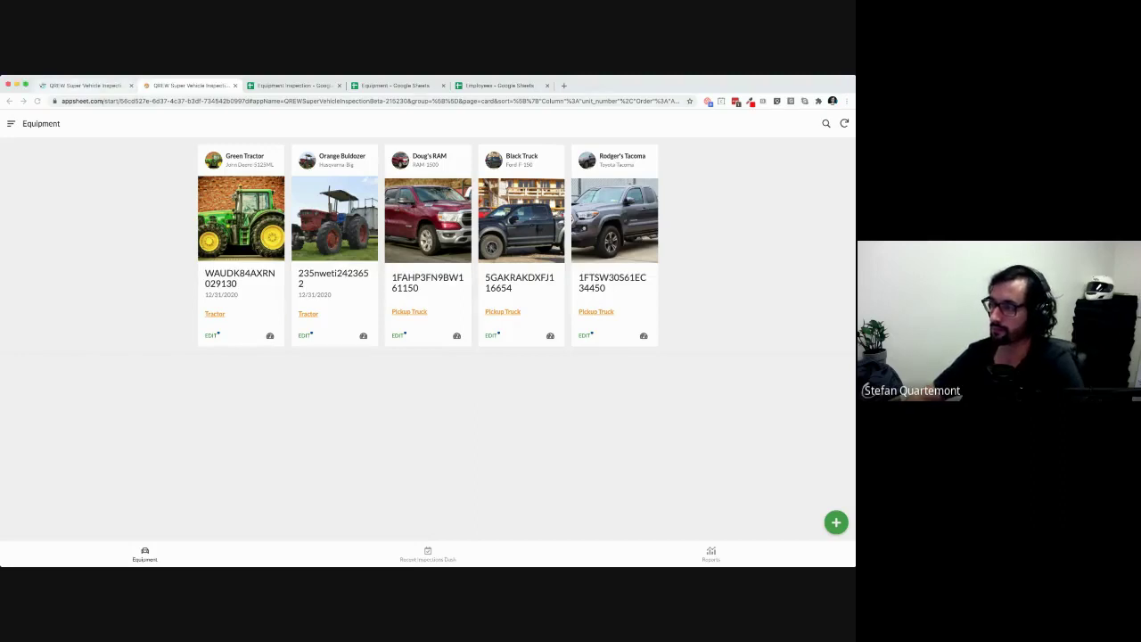
# Go back to the AppSheet editor tab and bring up the UX Views page
pyautogui.click(84, 85)
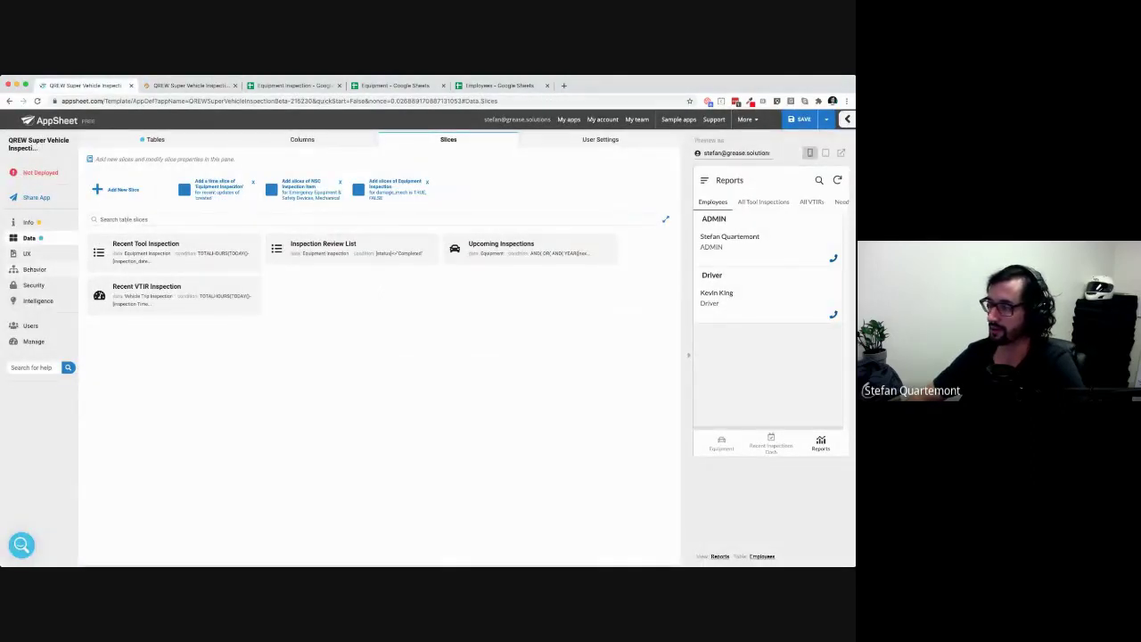
pyautogui.click(28, 254)
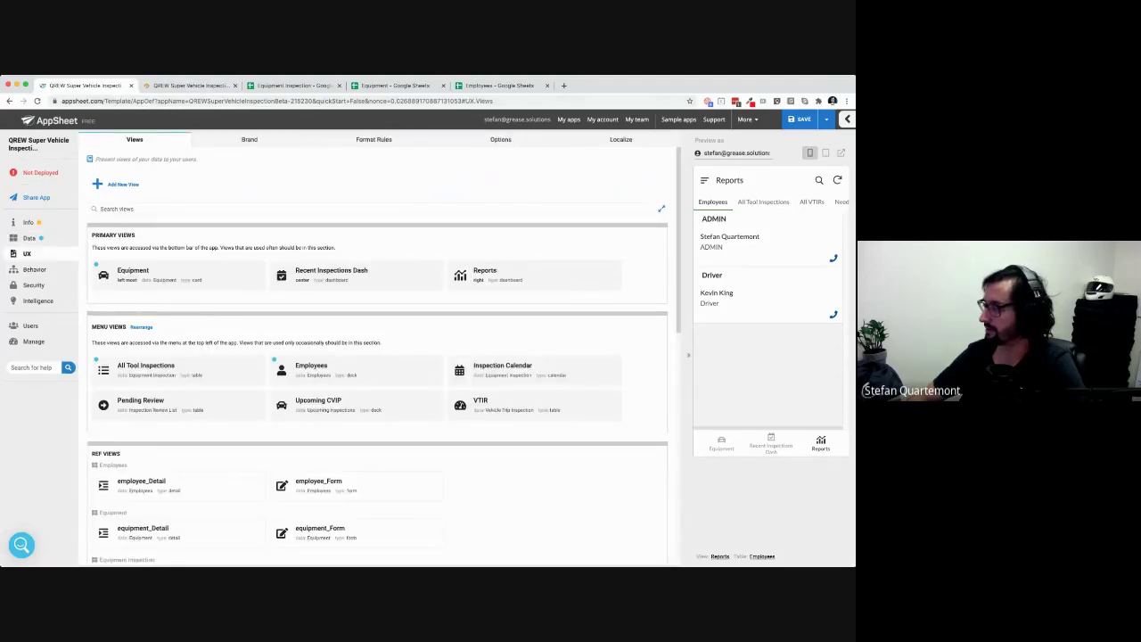
# Open a new Vehicle Trip Inspection form from the Equipment preview and flip between Fluid Levels and Documentation
pyautogui.click(721, 443)
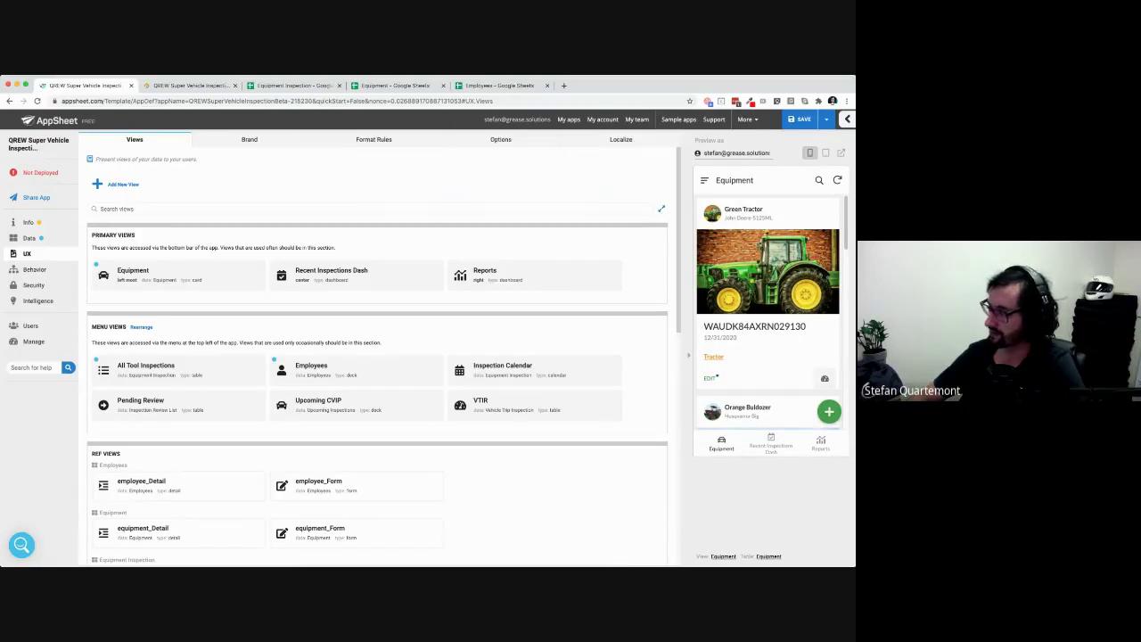
pyautogui.click(825, 377)
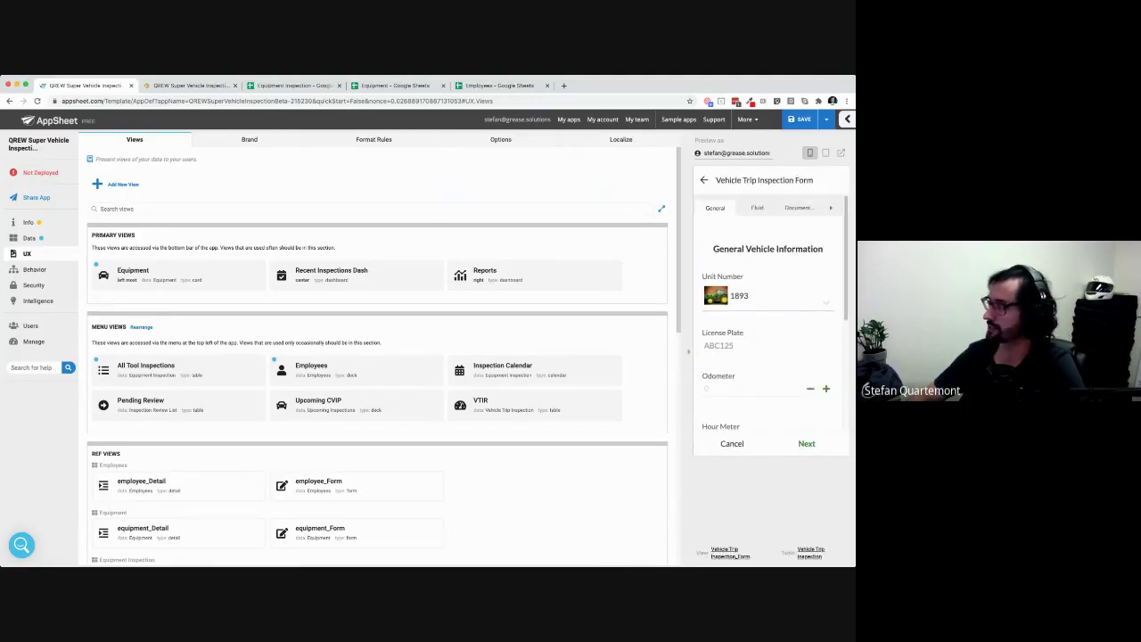
pyautogui.click(806, 444)
pyautogui.click(817, 443)
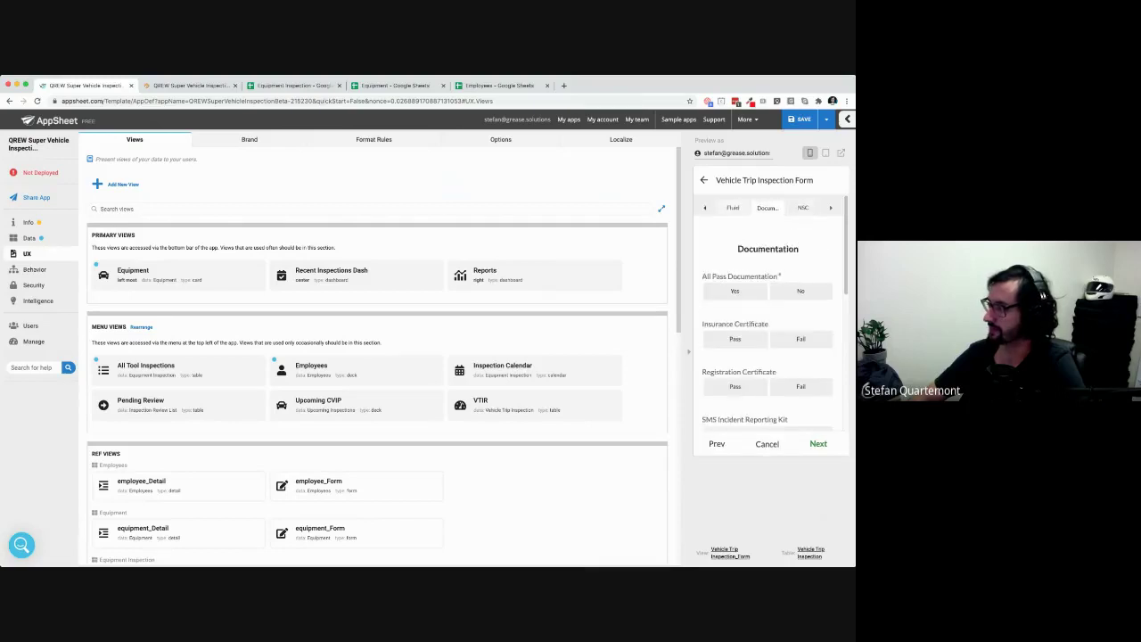
pyautogui.click(717, 444)
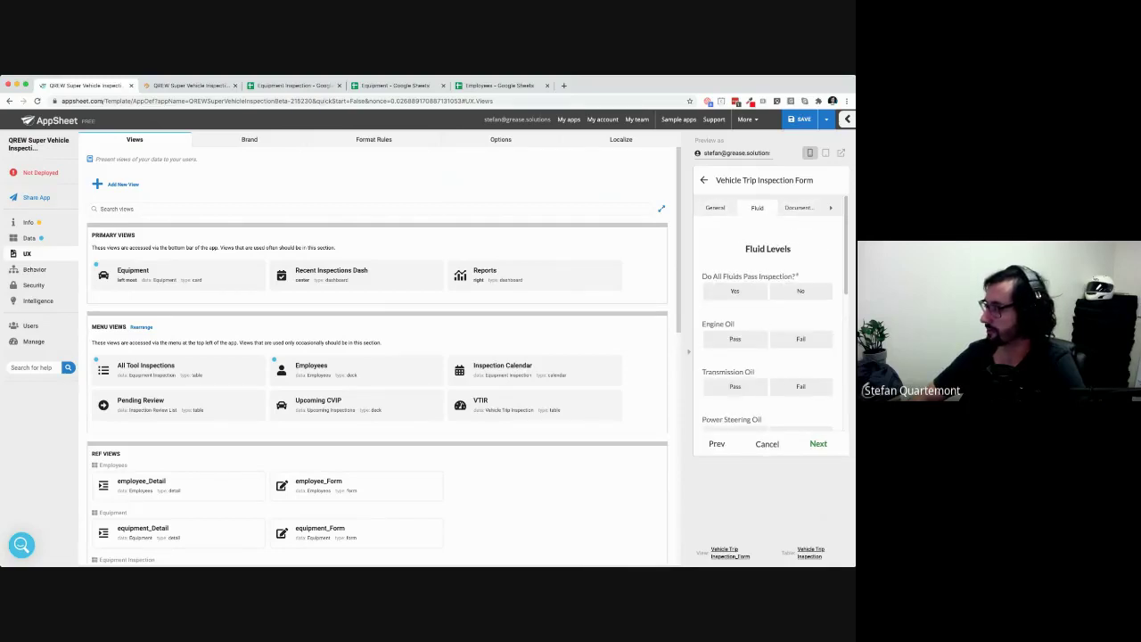
# Jump from the preview to the Vehicle Trip Inspection_Form view's settings
pyautogui.moveTo(796, 553); pyautogui.dragTo(699, 551)
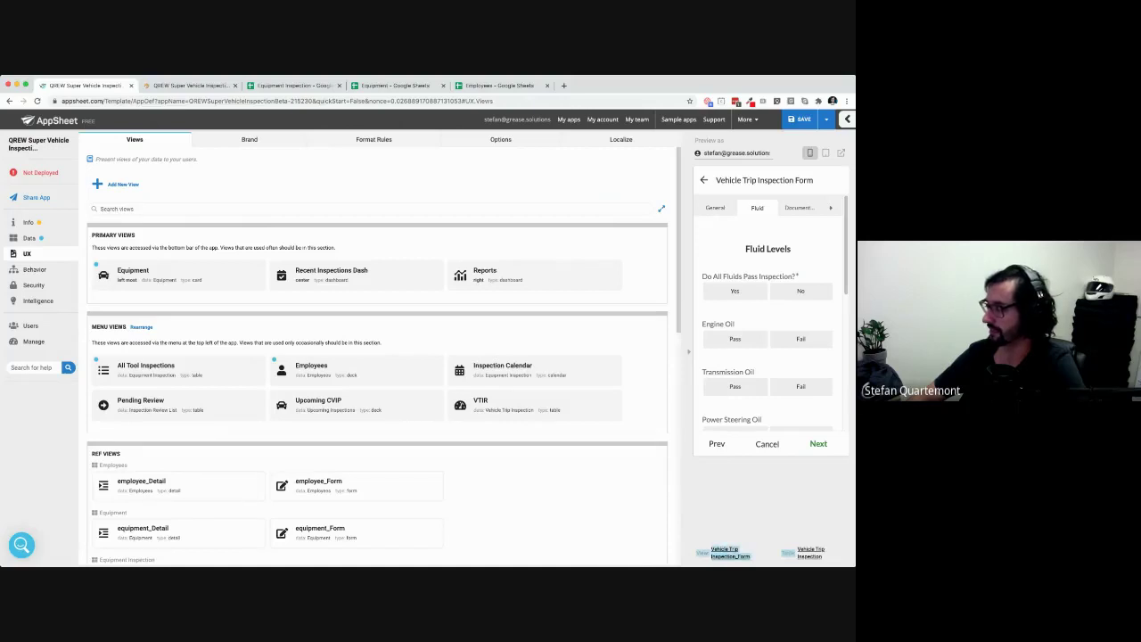
pyautogui.click(706, 545)
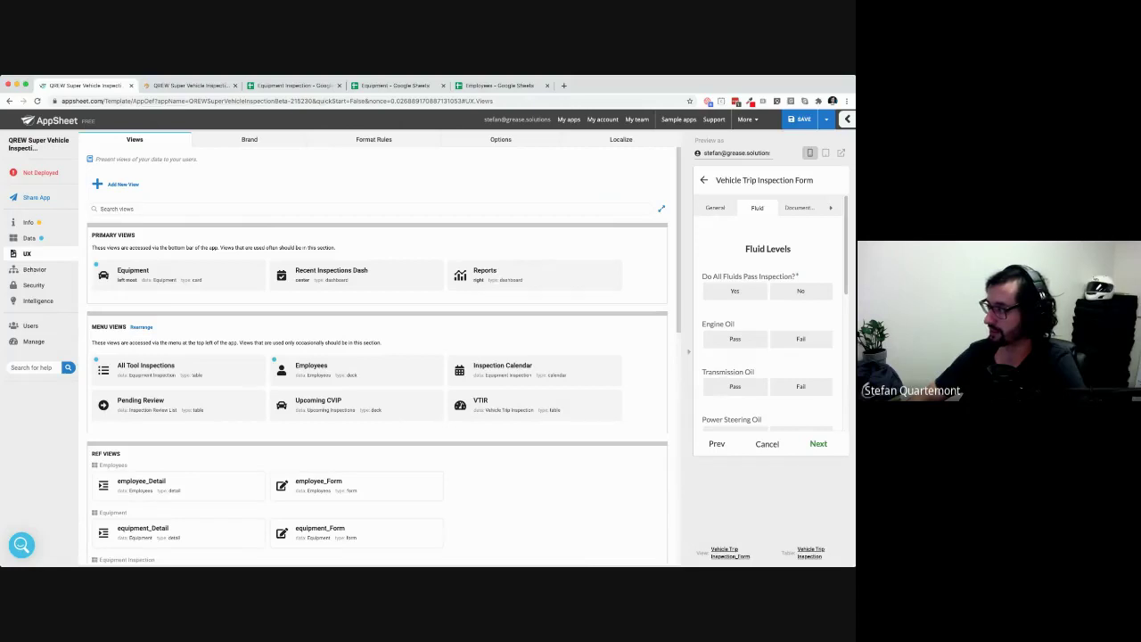
pyautogui.click(730, 553)
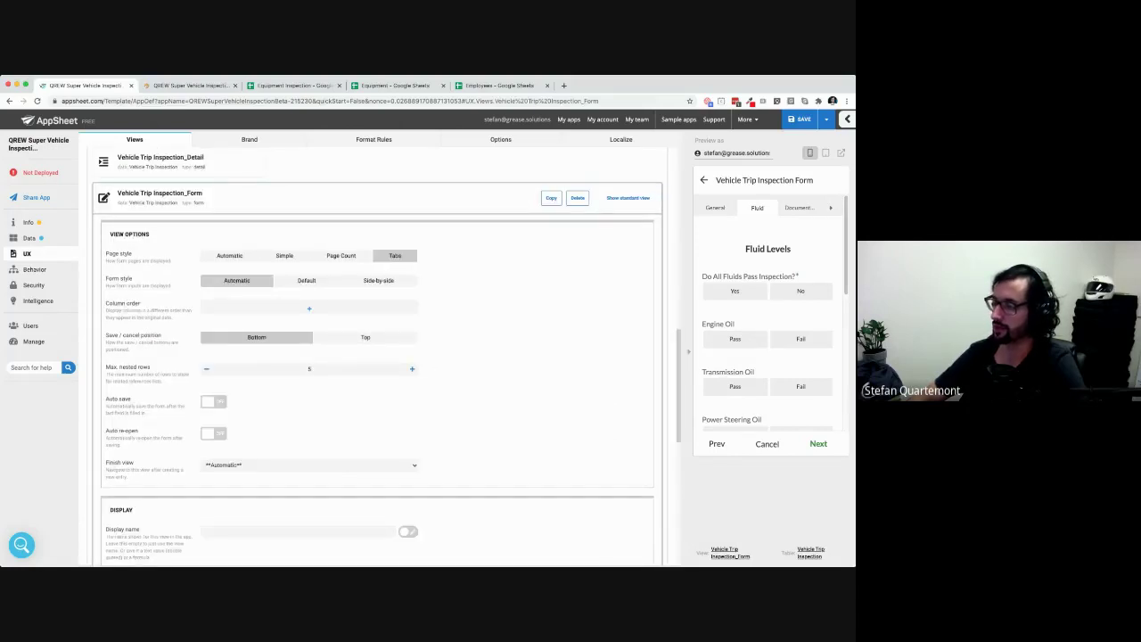
# Hide the system views in the Views list
pyautogui.scroll(2, 377, 356)
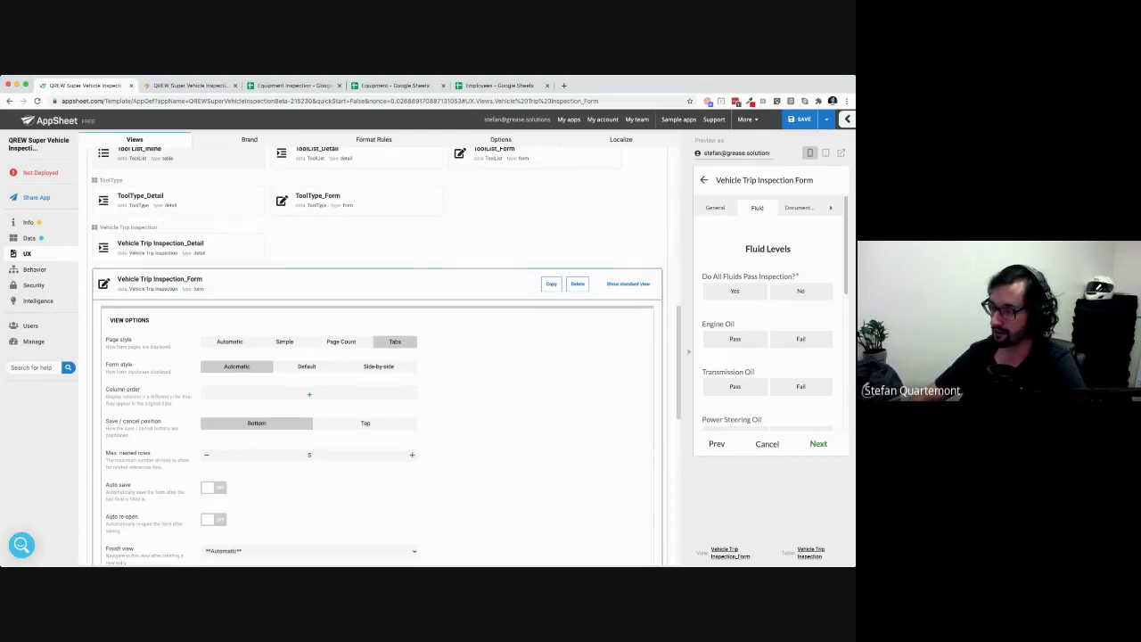
pyautogui.scroll(4, 377, 356)
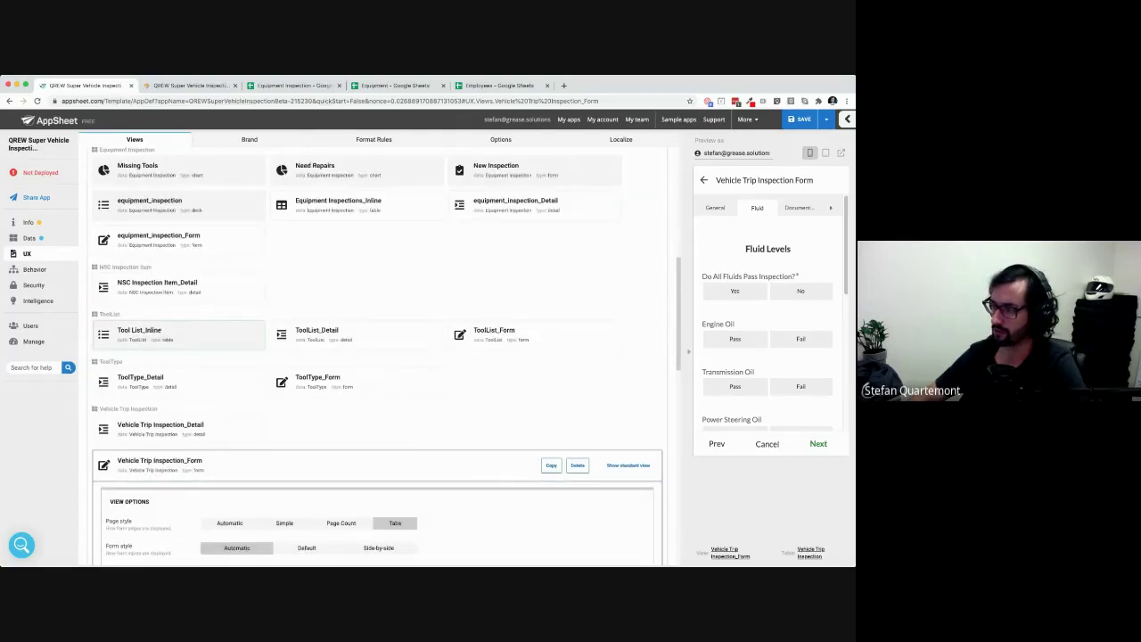
pyautogui.scroll(-12, 377, 357)
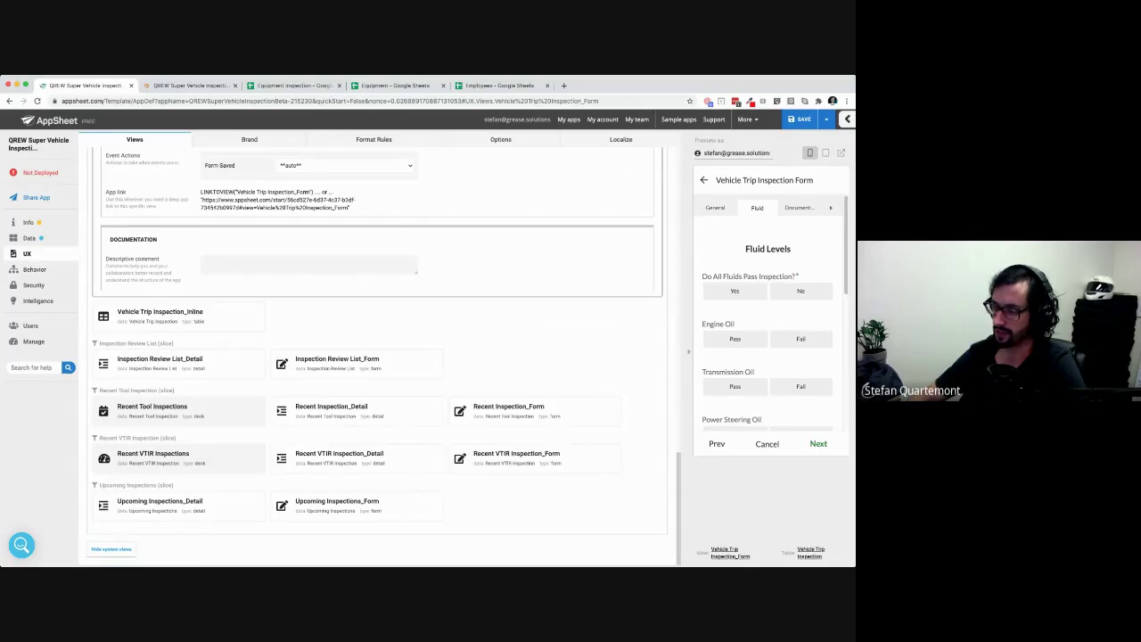
pyautogui.click(111, 548)
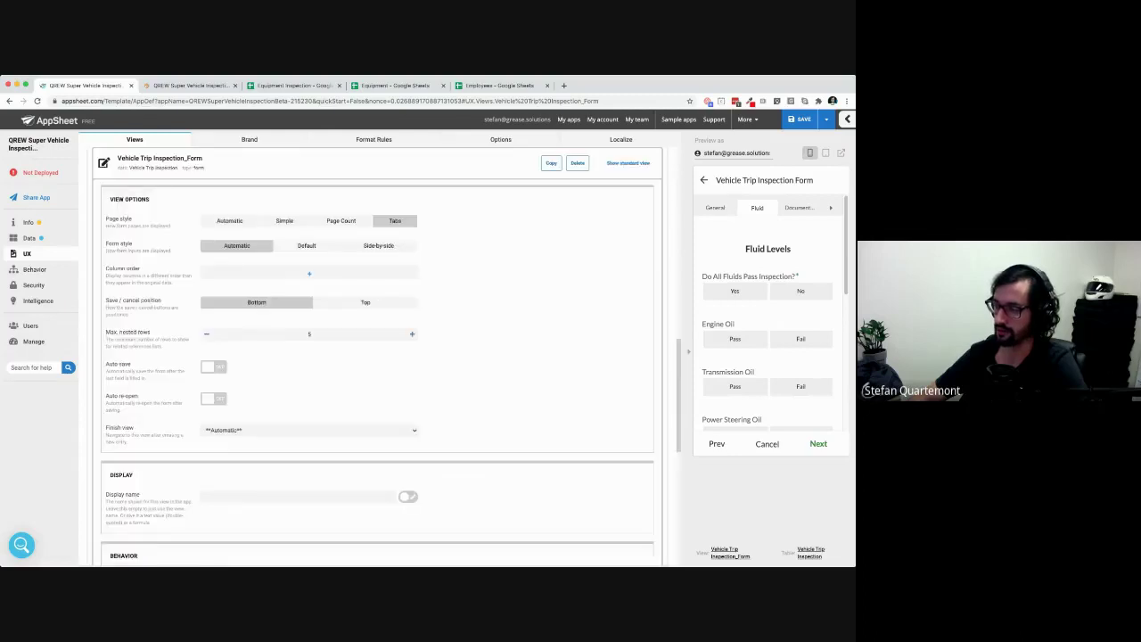
# Return to the Vehicle Trip Inspection_Form Page style setting, still set to Tabs
pyautogui.scroll(5, 378, 356)
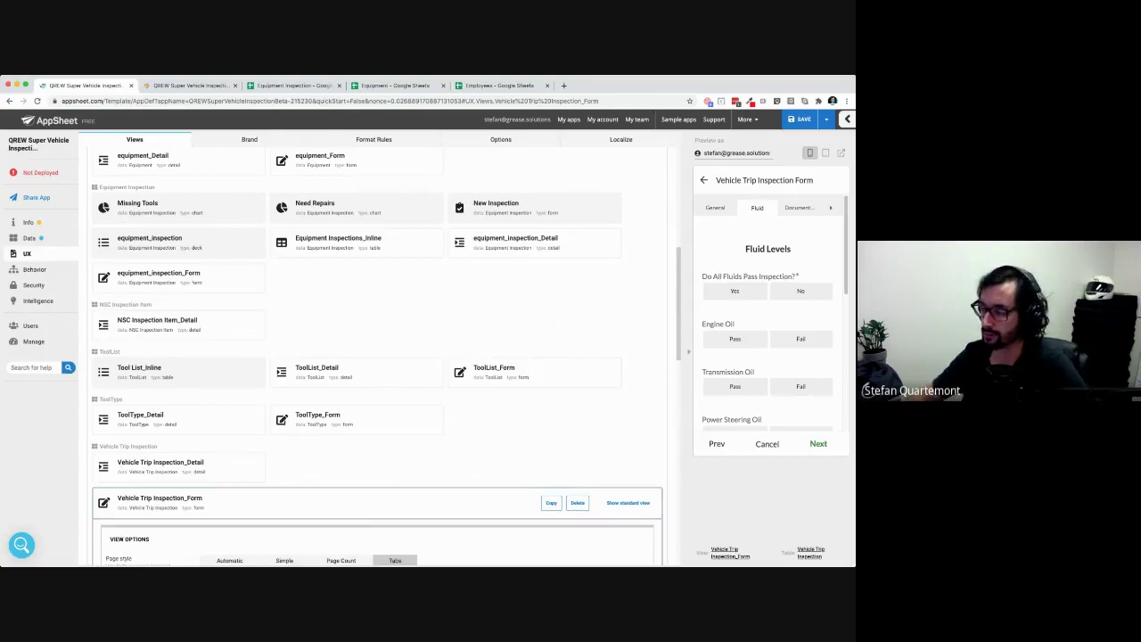
pyautogui.scroll(-2, 377, 356)
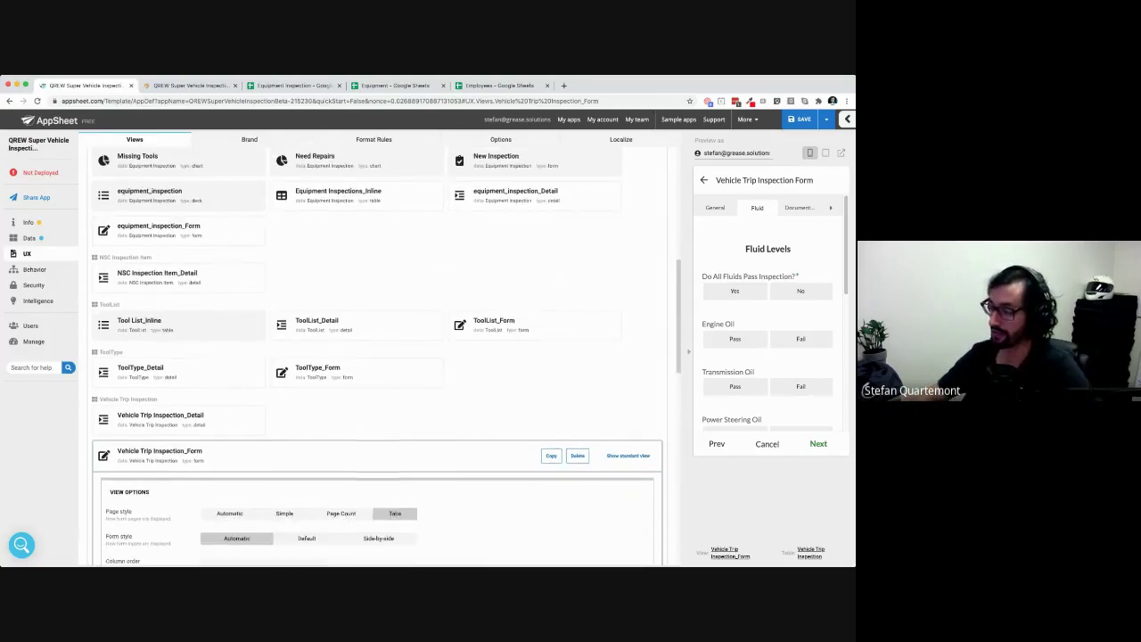
pyautogui.scroll(-1, 377, 356)
pyautogui.scroll(-5, 377, 355)
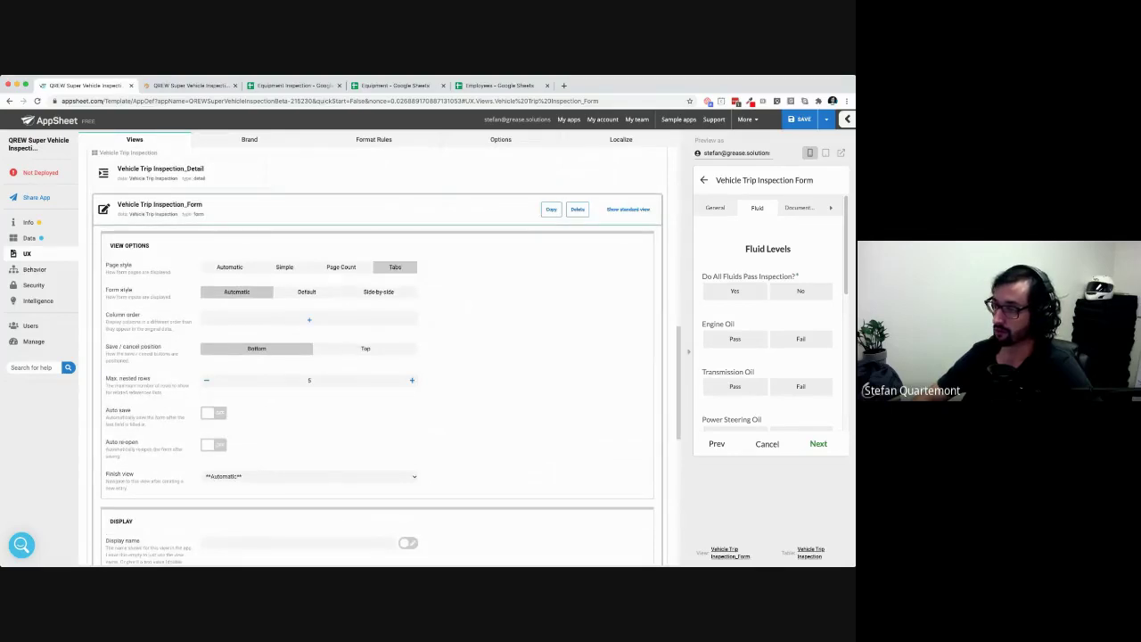
pyautogui.scroll(-5, 377, 355)
pyautogui.scroll(8, 377, 356)
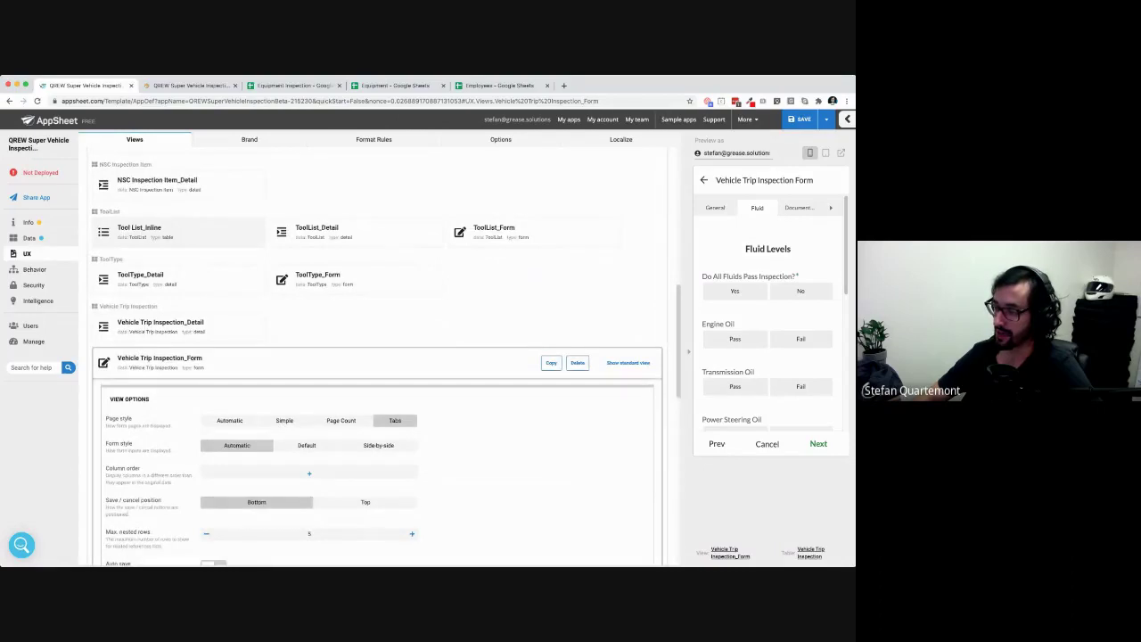
pyautogui.moveTo(129, 425); pyautogui.dragTo(107, 418)
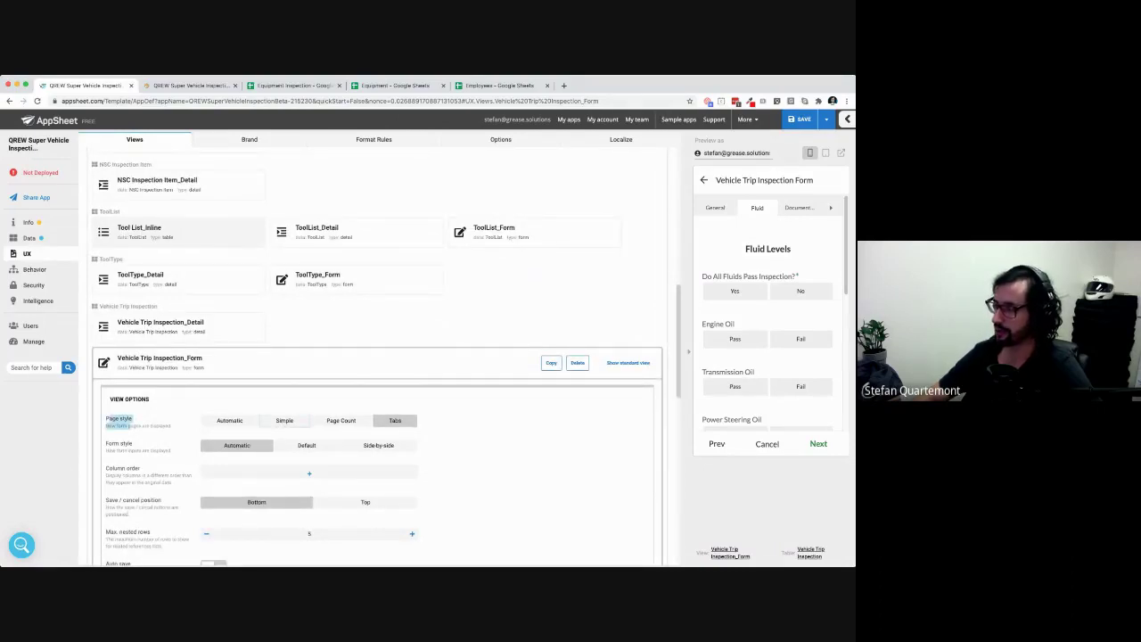
# Try Page Count and Simple page styles, then settle on Tabs for the trip inspection form
pyautogui.click(340, 420)
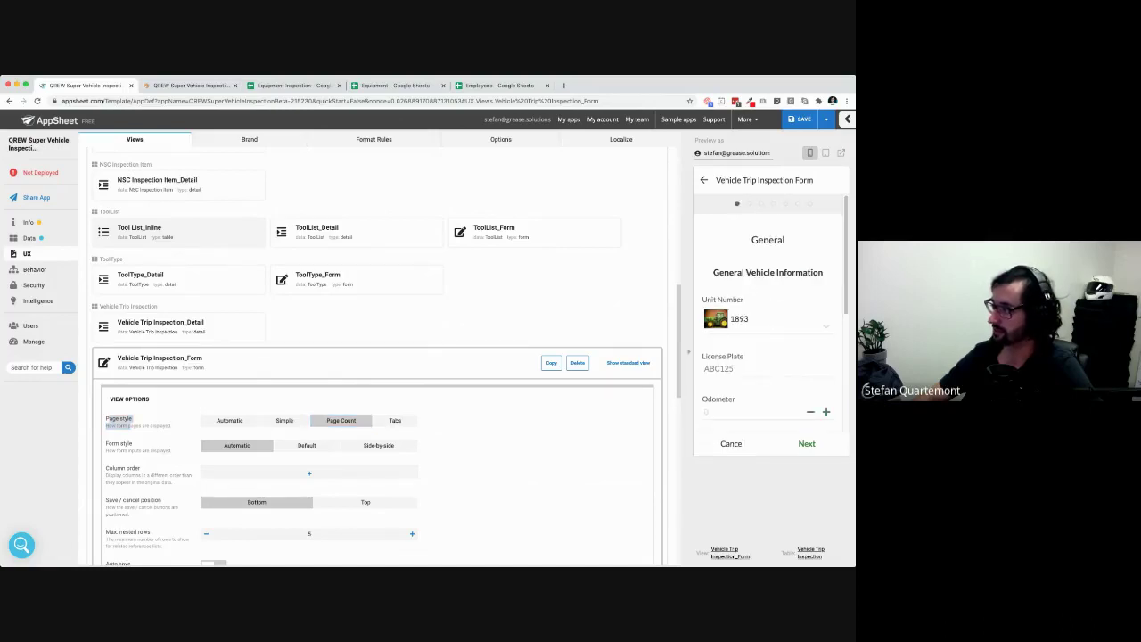
pyautogui.click(284, 421)
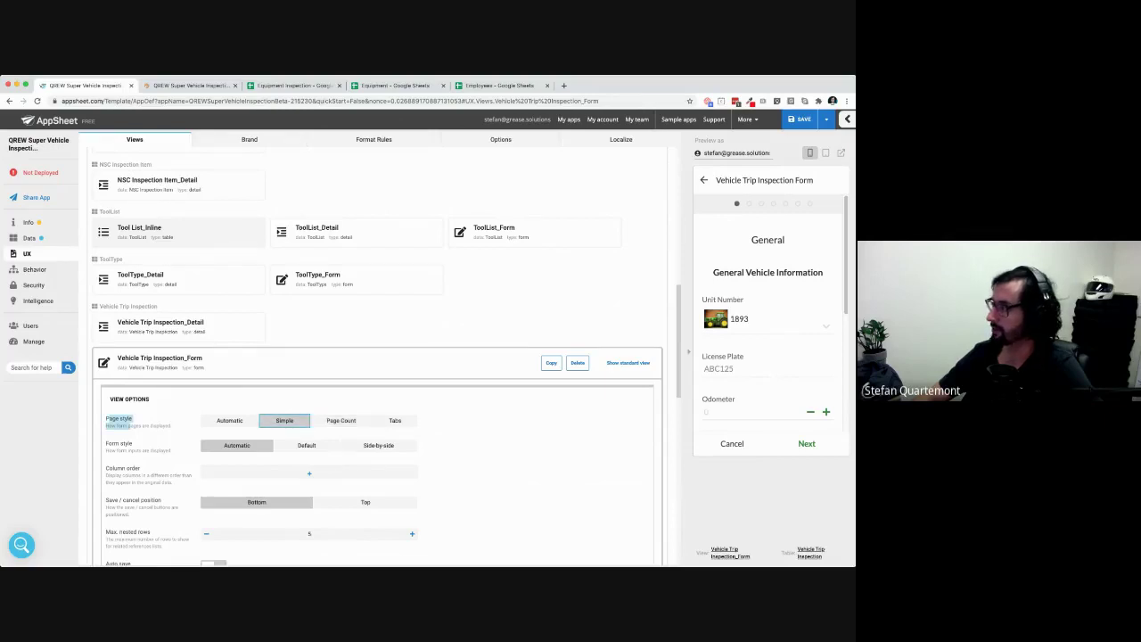
pyautogui.scroll(-4, 768, 314)
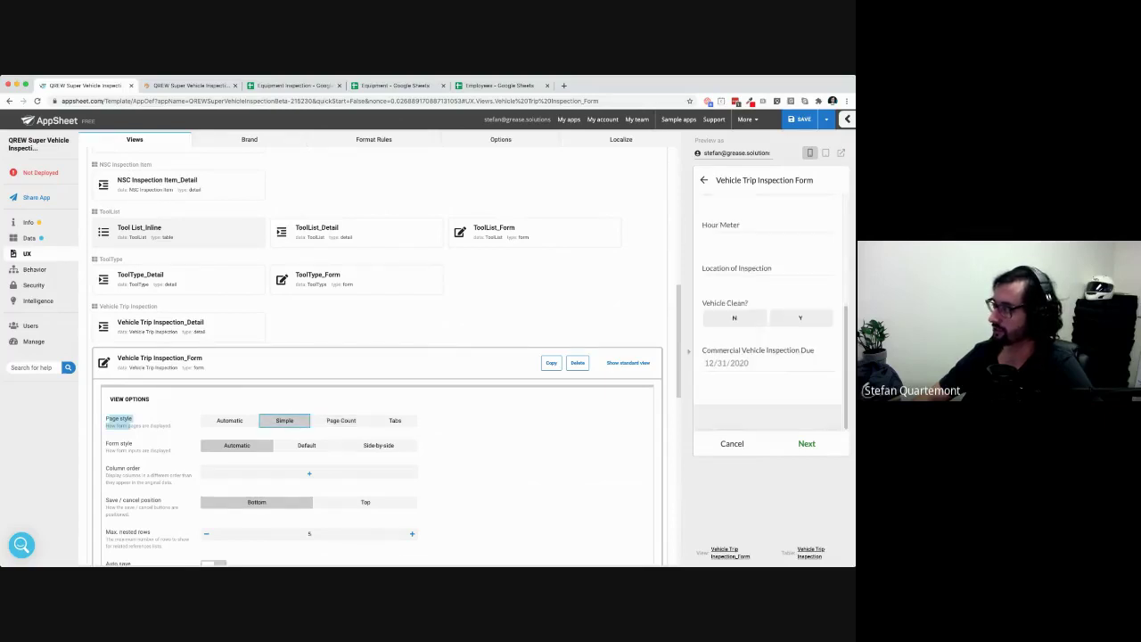
pyautogui.scroll(4, 769, 313)
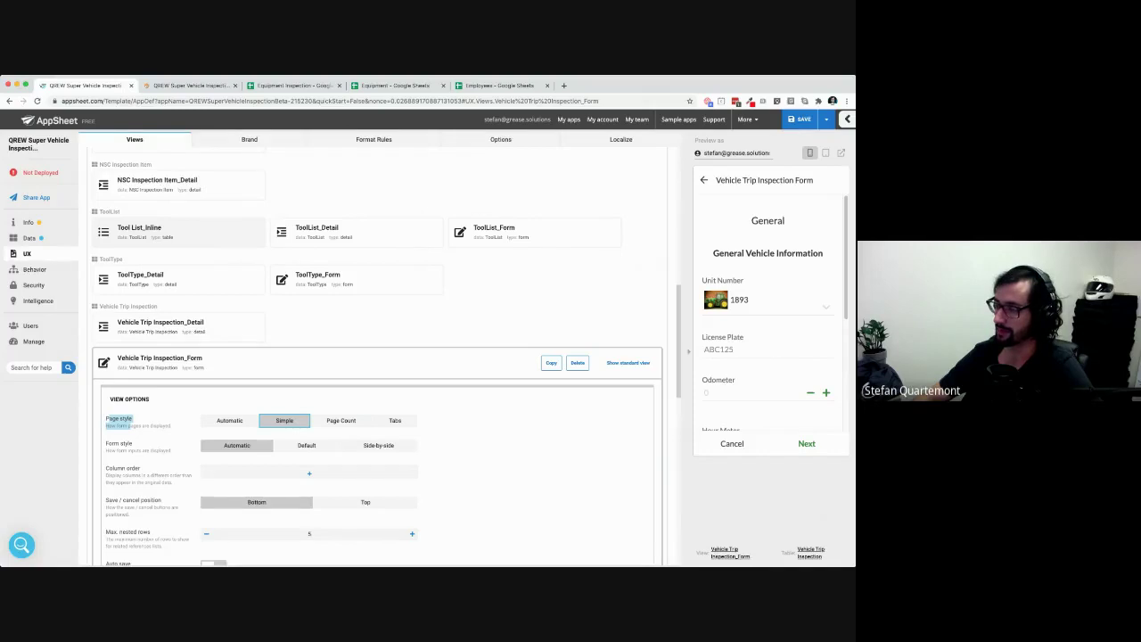
pyautogui.click(395, 420)
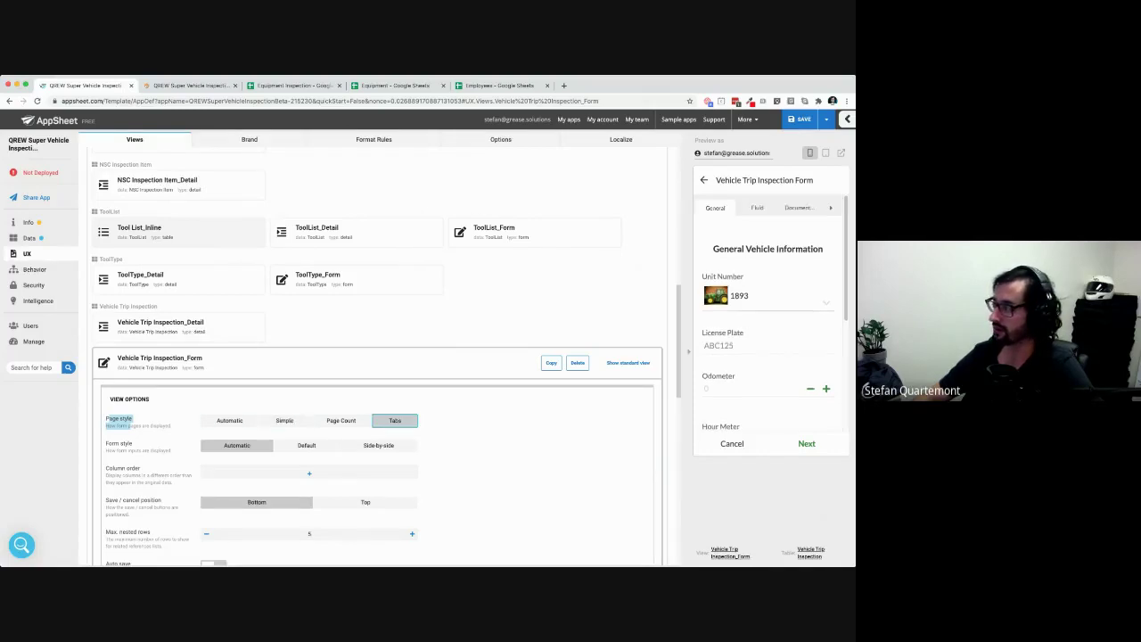
# Page through the preview's Documentation, Inspector, Crane, NSC and Fluid tabs, then collapse the form's settings
pyautogui.click(799, 208)
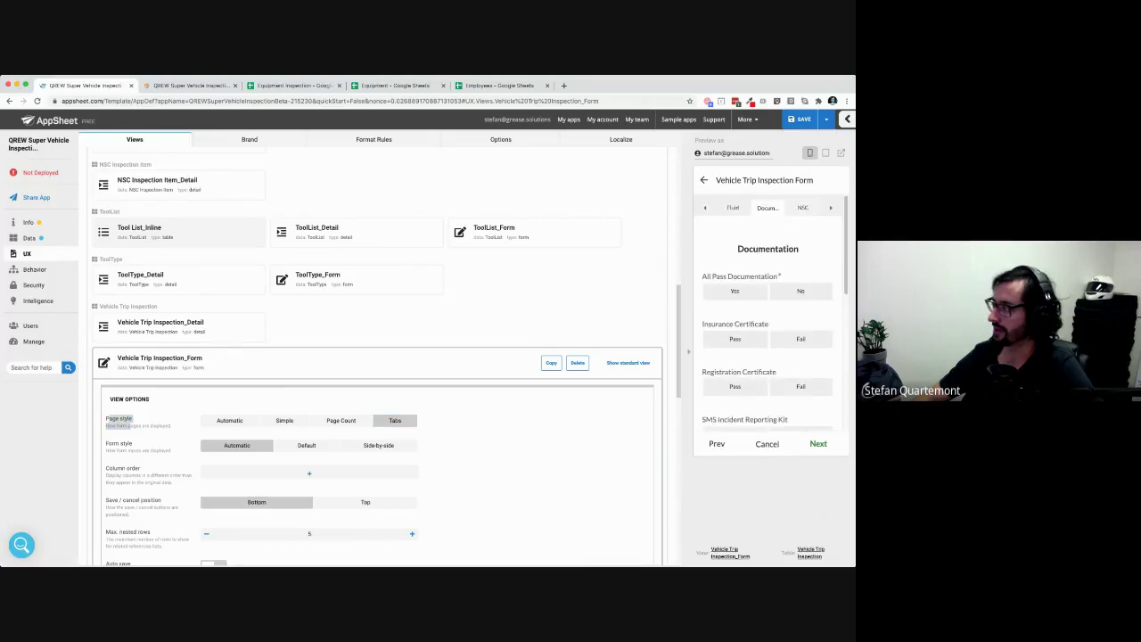
pyautogui.click(802, 207)
pyautogui.click(804, 208)
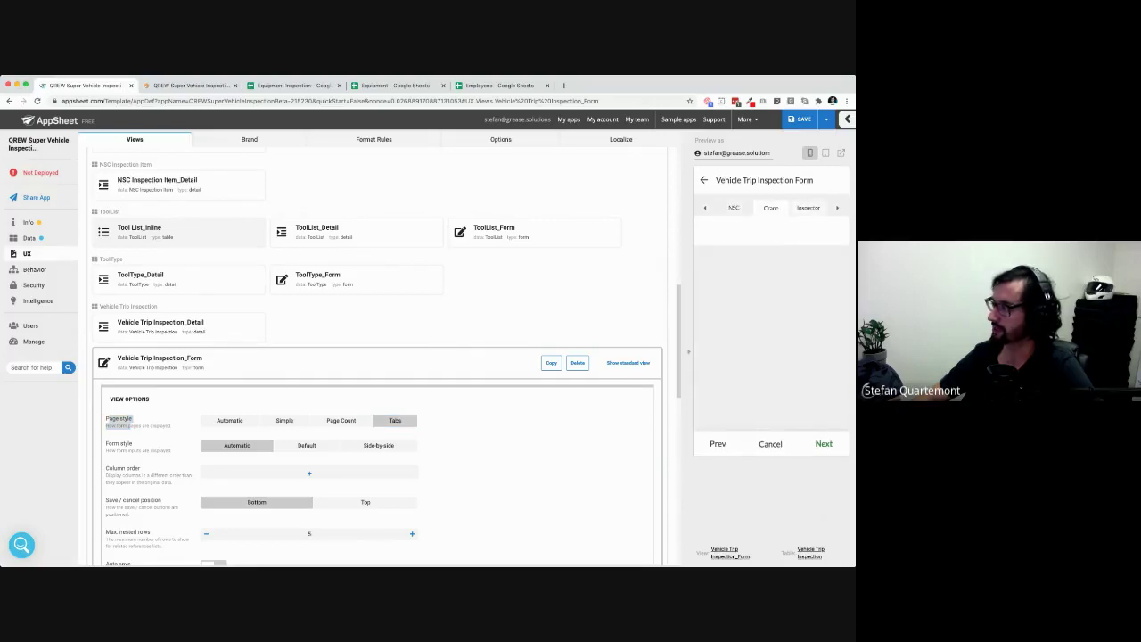
pyautogui.click(807, 207)
pyautogui.click(736, 207)
pyautogui.click(733, 207)
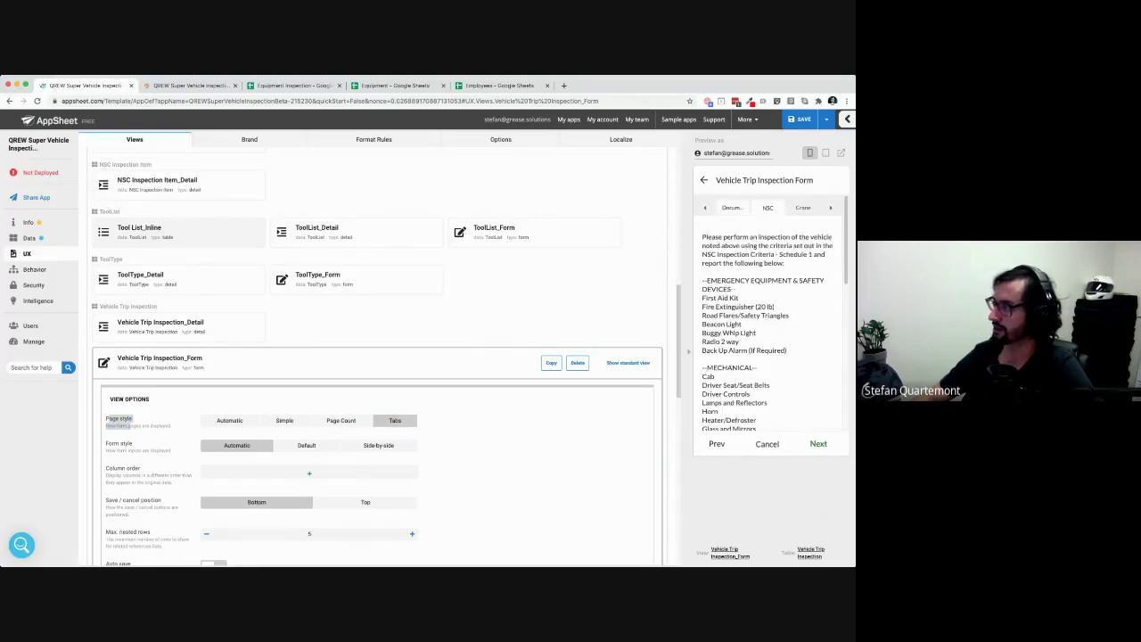
pyautogui.click(733, 208)
pyautogui.click(732, 207)
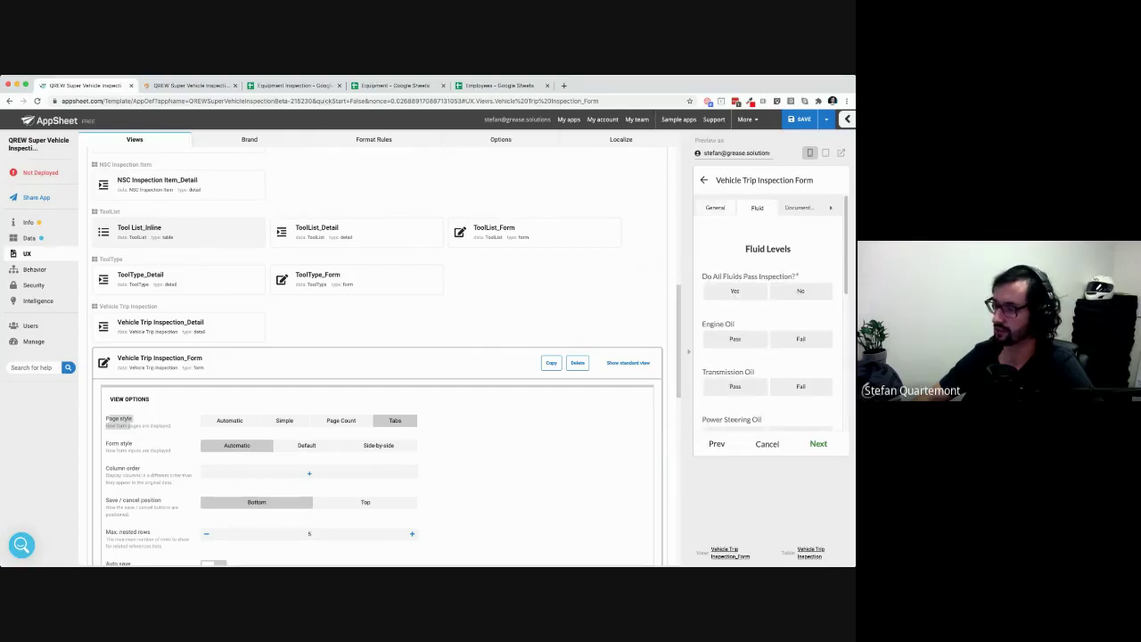
pyautogui.scroll(-4, 377, 356)
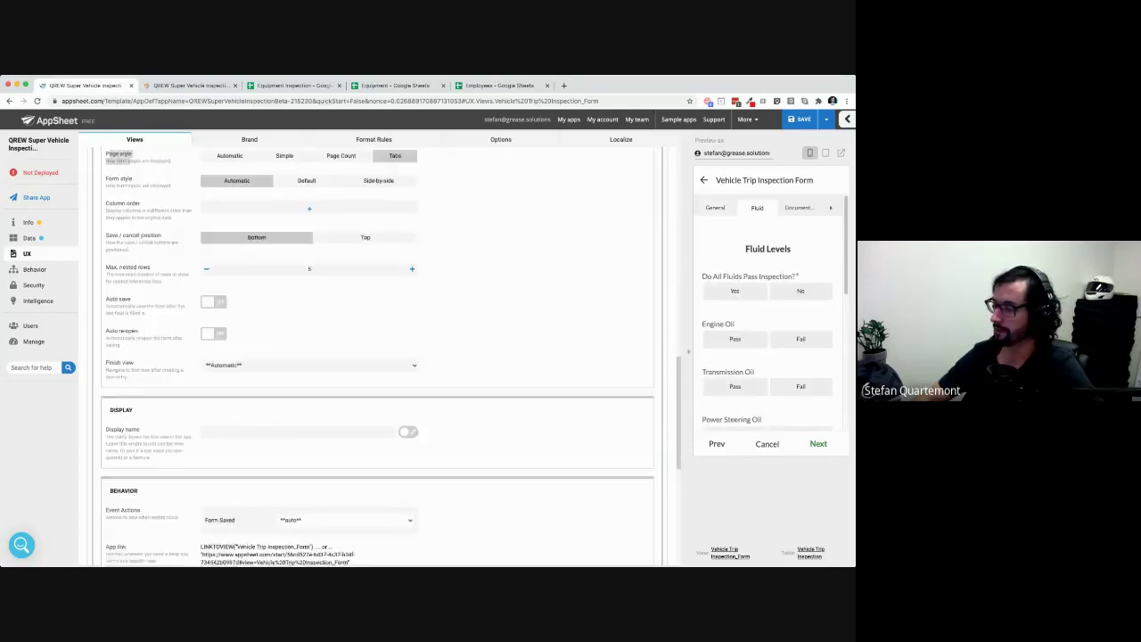
pyautogui.scroll(5, 377, 356)
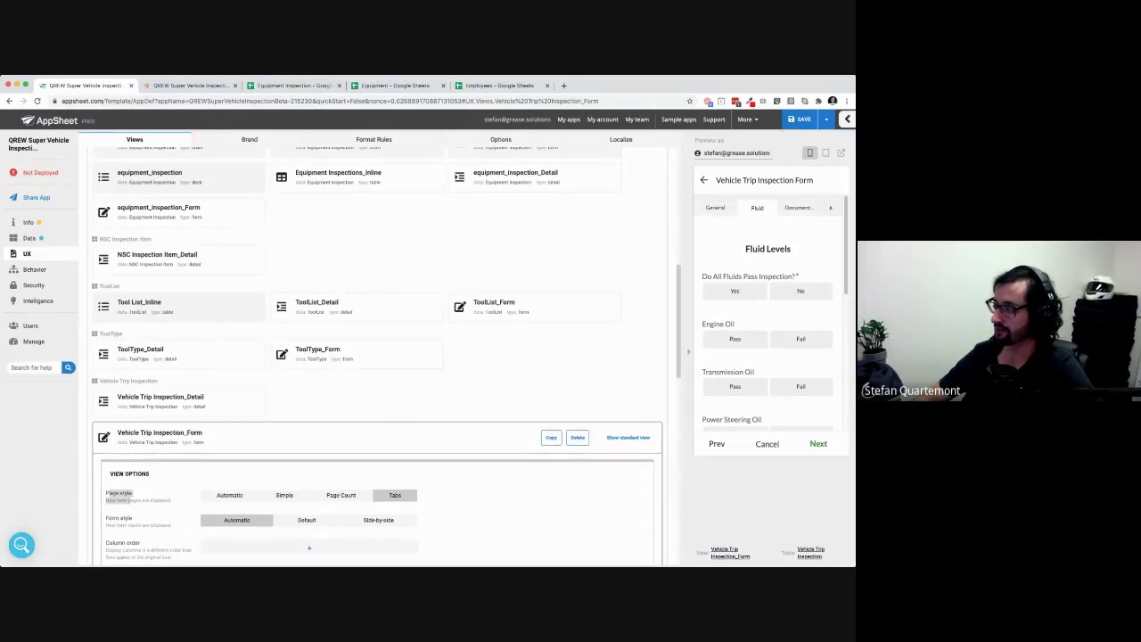
pyautogui.click(205, 437)
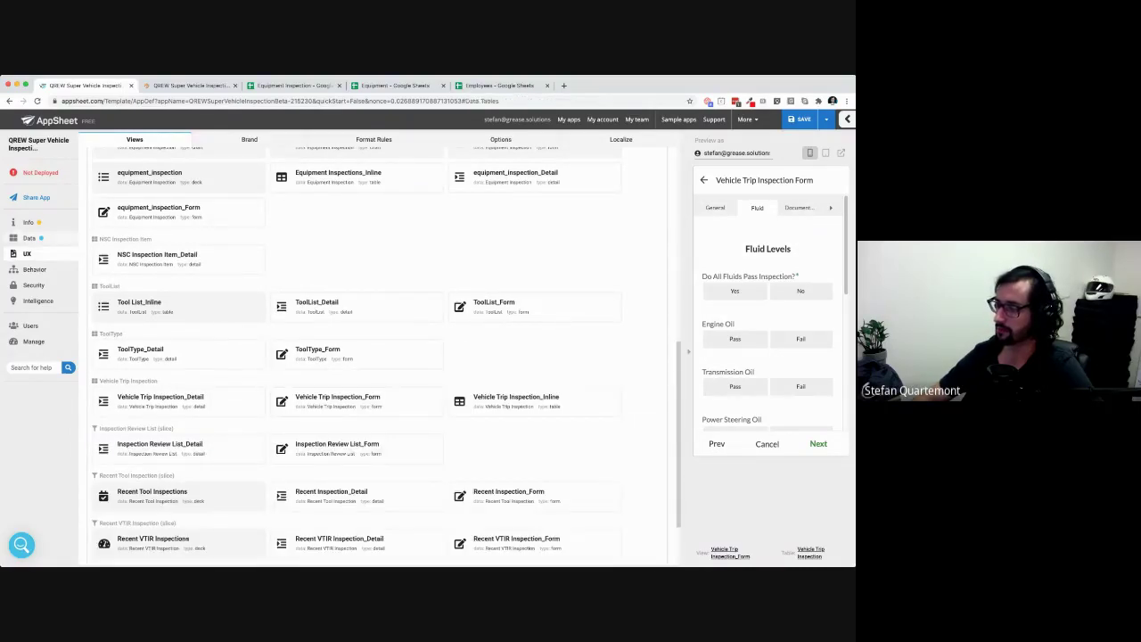
# Show the Vehicle Trip Inspection columns under Data > Columns and select the VTIR ID and *General names
pyautogui.click(30, 238)
pyautogui.click(303, 139)
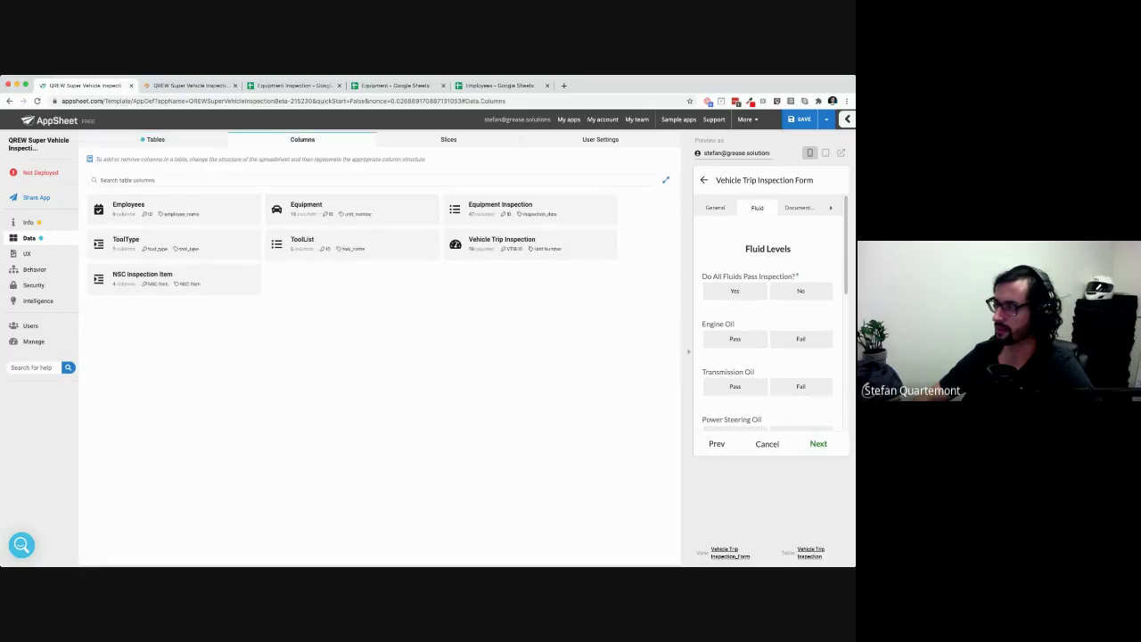
pyautogui.click(529, 244)
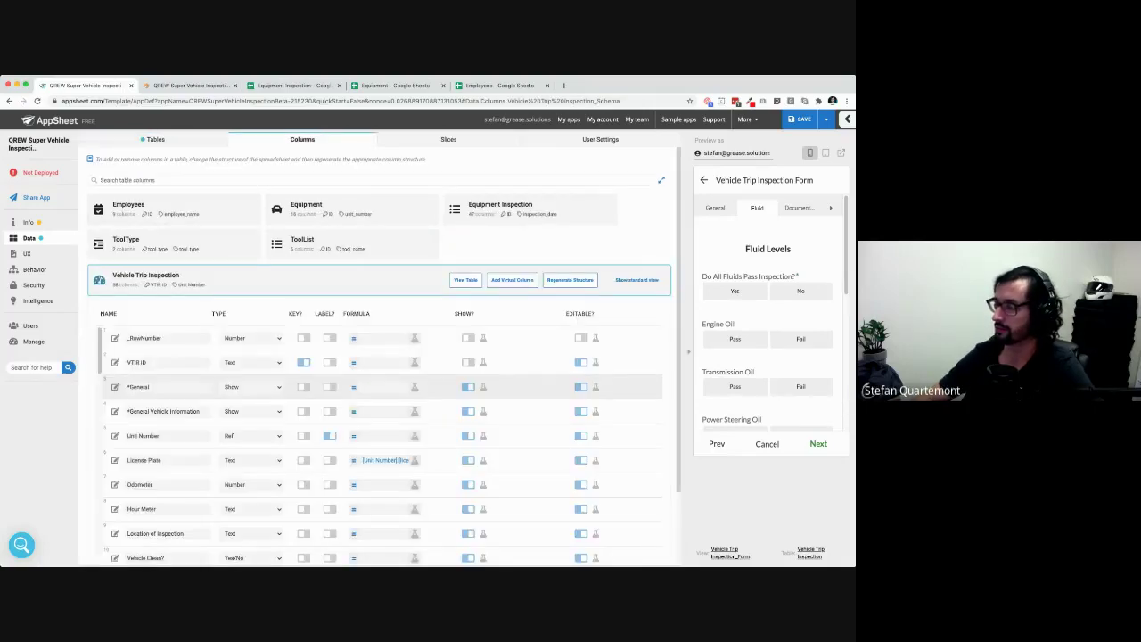
pyautogui.scroll(-2, 379, 374)
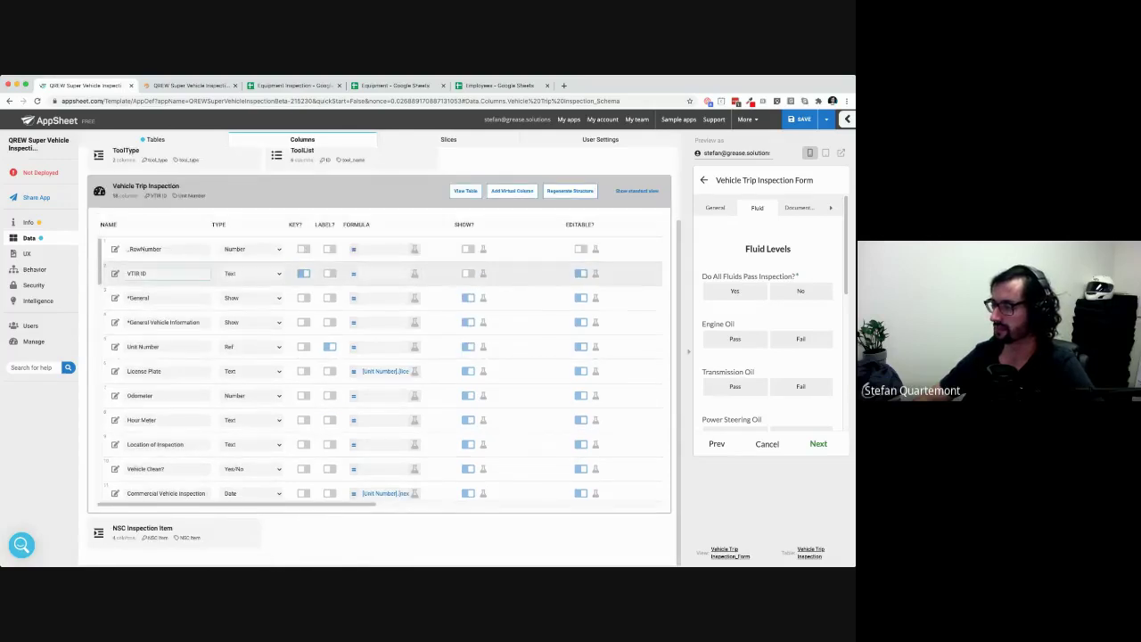
pyautogui.moveTo(148, 274); pyautogui.dragTo(131, 274)
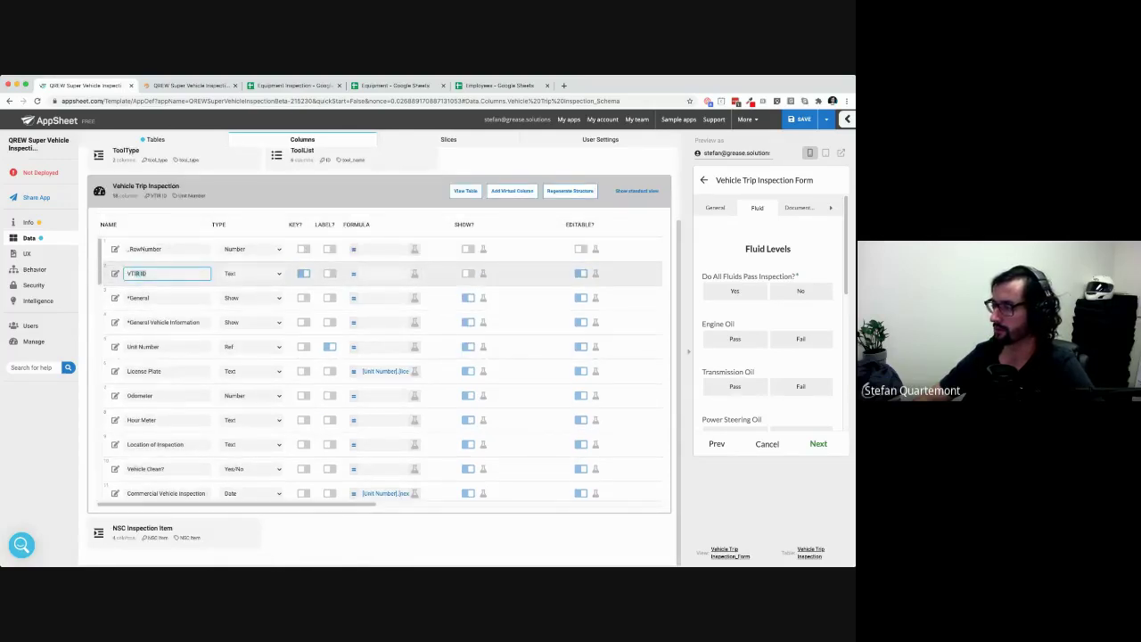
pyautogui.scroll(-1, 383, 370)
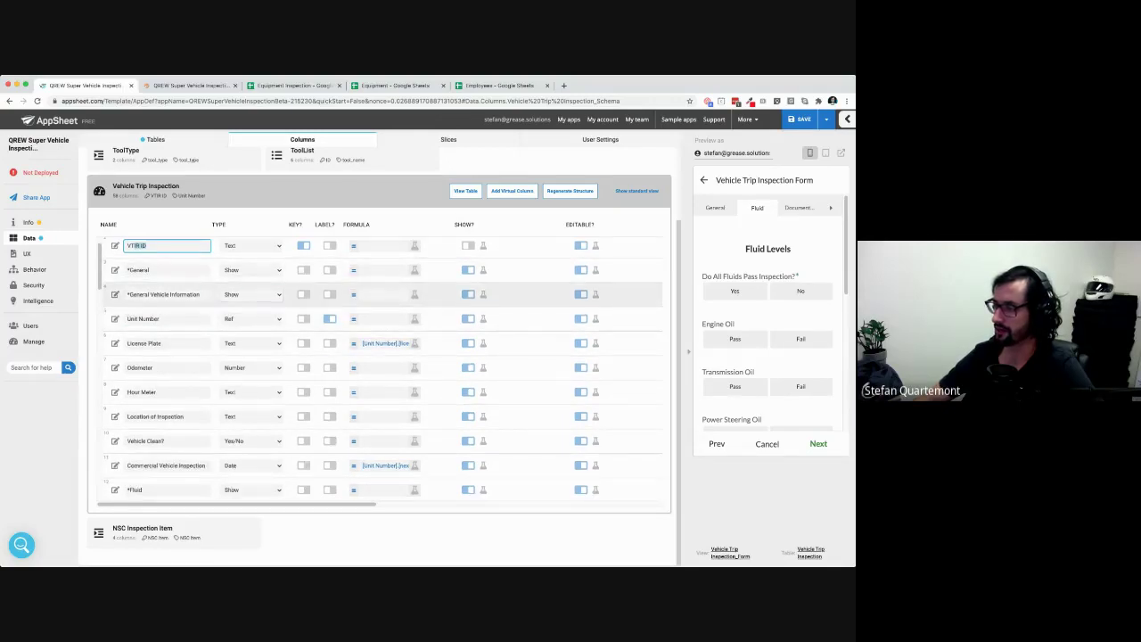
pyautogui.click(134, 270)
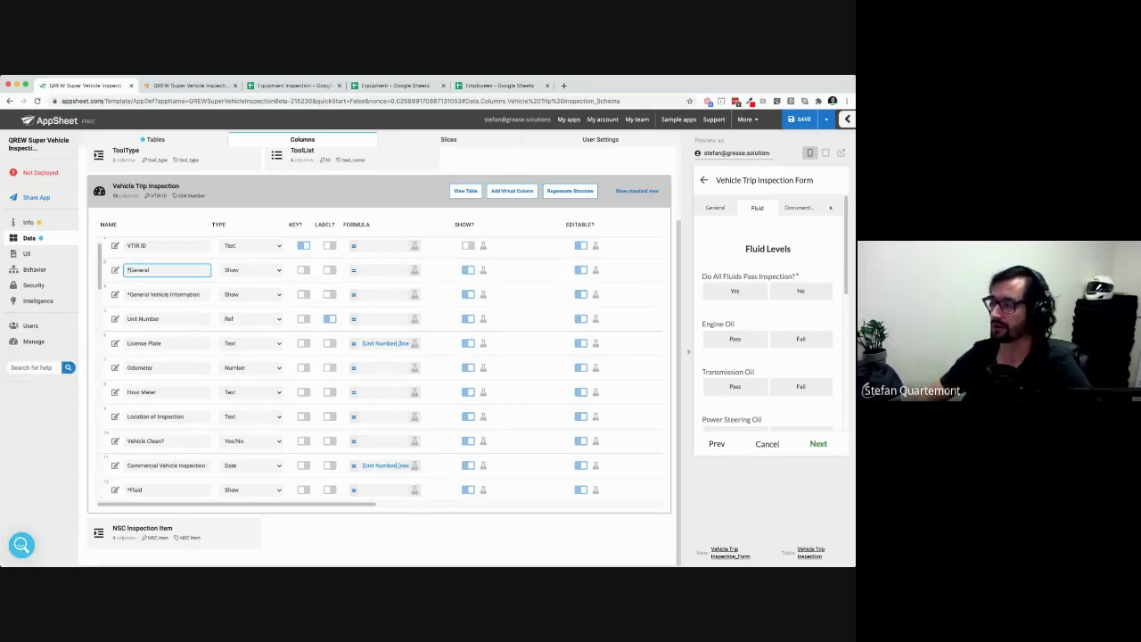
# In the Equipment Inspection spreadsheet, check the Unit Number, *General and *General Vehicle Information headers
pyautogui.click(392, 85)
pyautogui.click(299, 85)
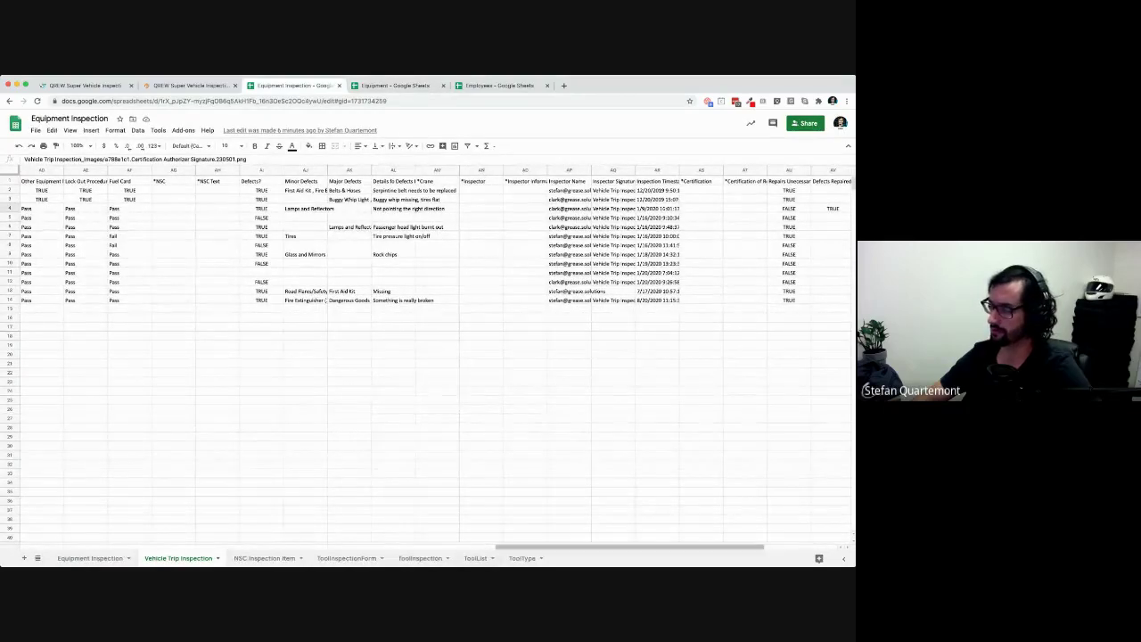
pyautogui.hscroll(-10, 427, 357)
pyautogui.hscroll(-10, 427, 356)
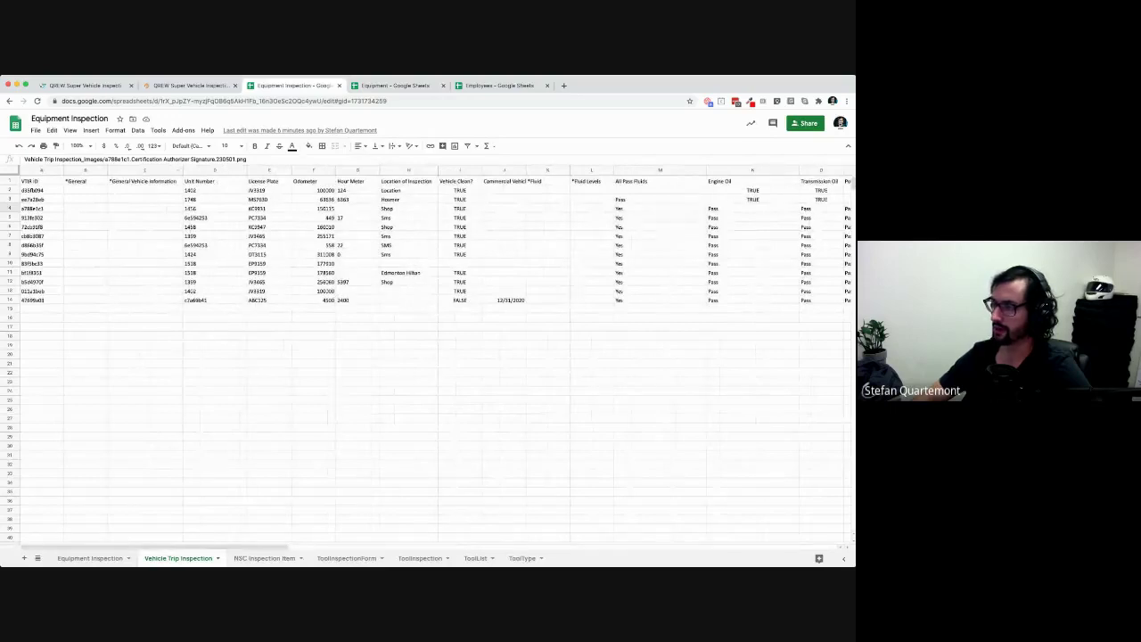
pyautogui.click(214, 181)
pyautogui.click(85, 181)
pyautogui.click(143, 181)
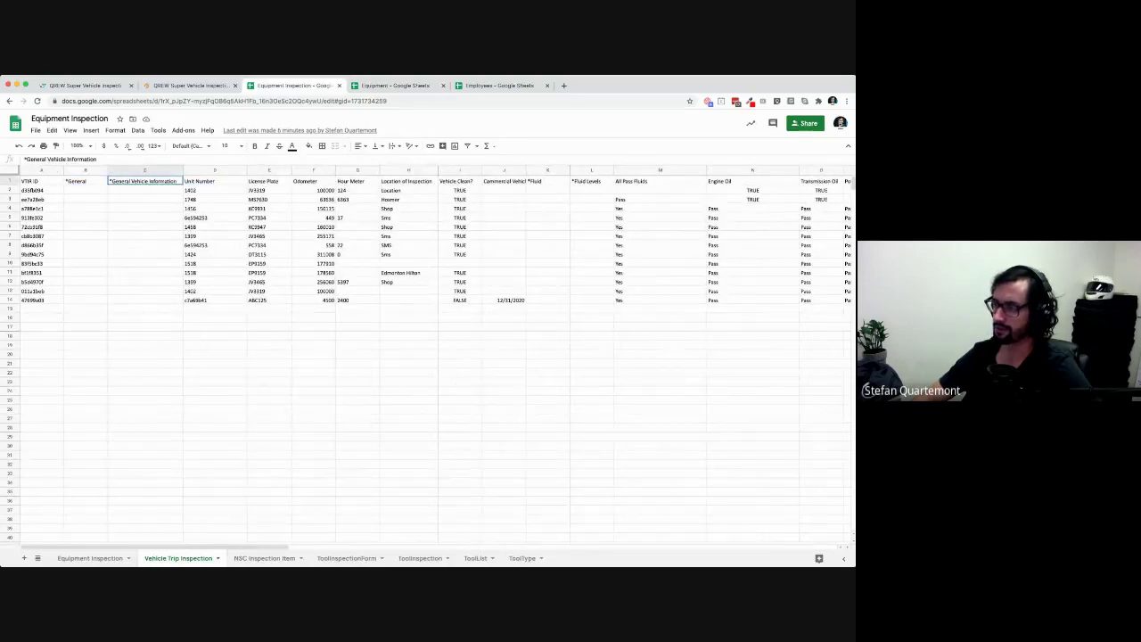
# Select VTIR IDs A2:A14 and headers B1:C1, step along the header row, then return to the app
pyautogui.moveTo(41, 190); pyautogui.dragTo(41, 301)
pyautogui.click(85, 181)
pyautogui.moveTo(85, 181); pyautogui.dragTo(142, 180)
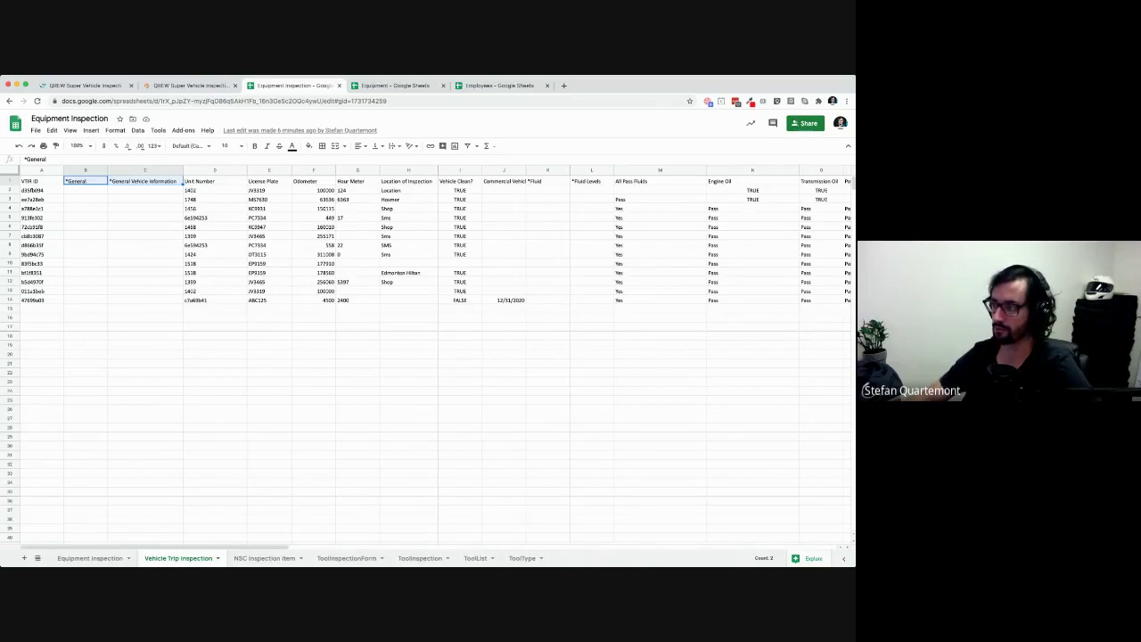
pyautogui.click(143, 181)
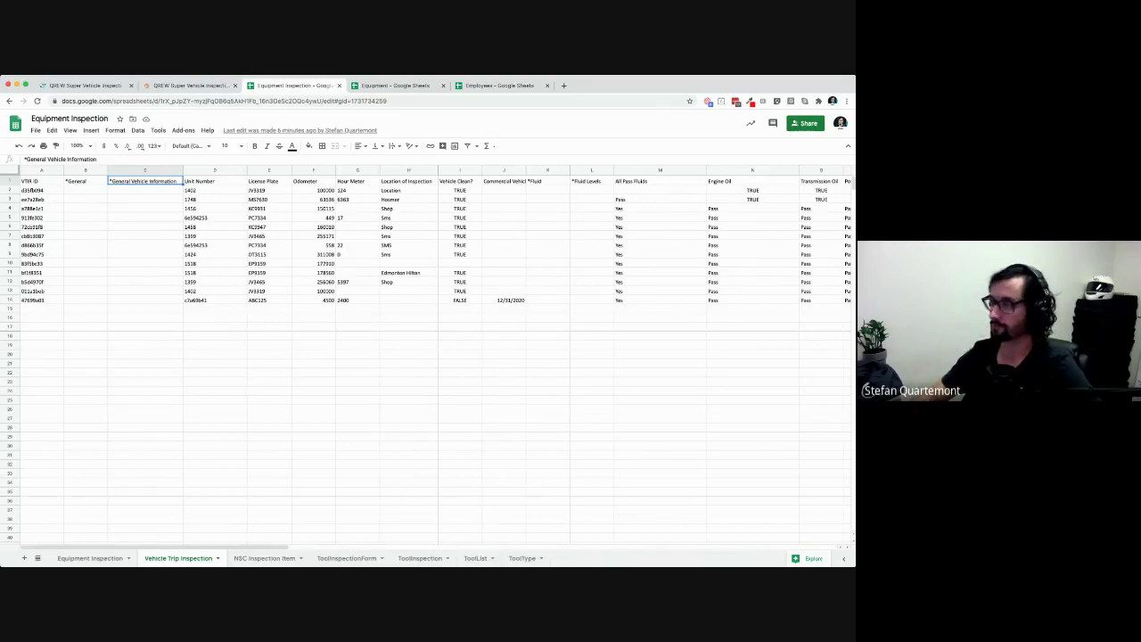
pyautogui.press('Right')
pyautogui.press('Right')
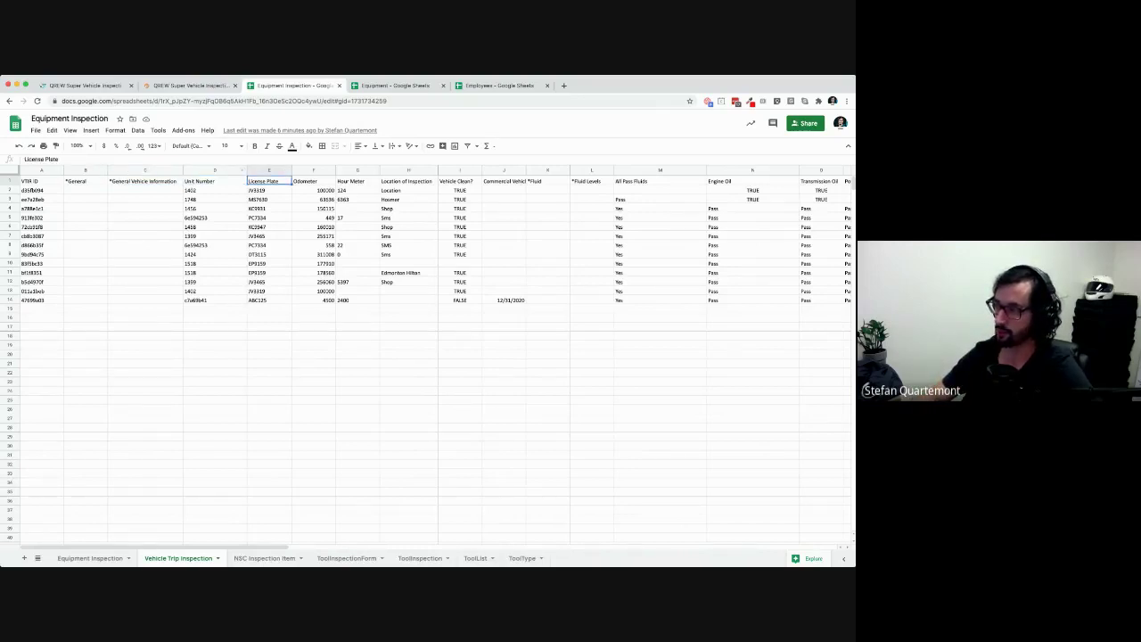
pyautogui.press('Right')
pyautogui.press('Right')
pyautogui.click(190, 86)
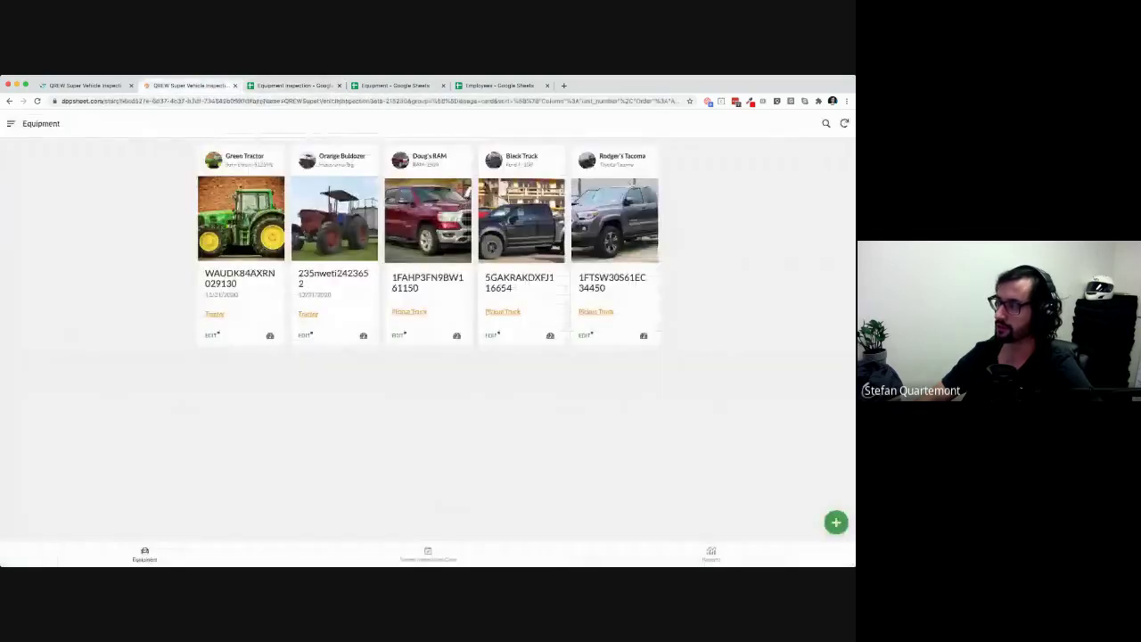
# Back in the editor, open the *General column's settings
pyautogui.click(85, 86)
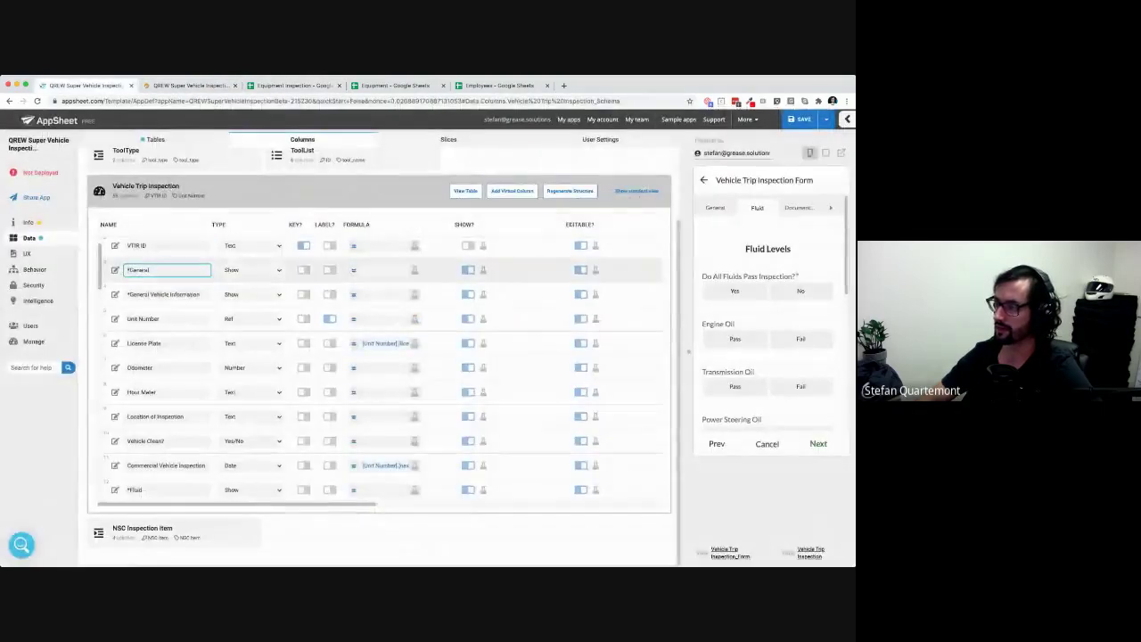
pyautogui.click(166, 294)
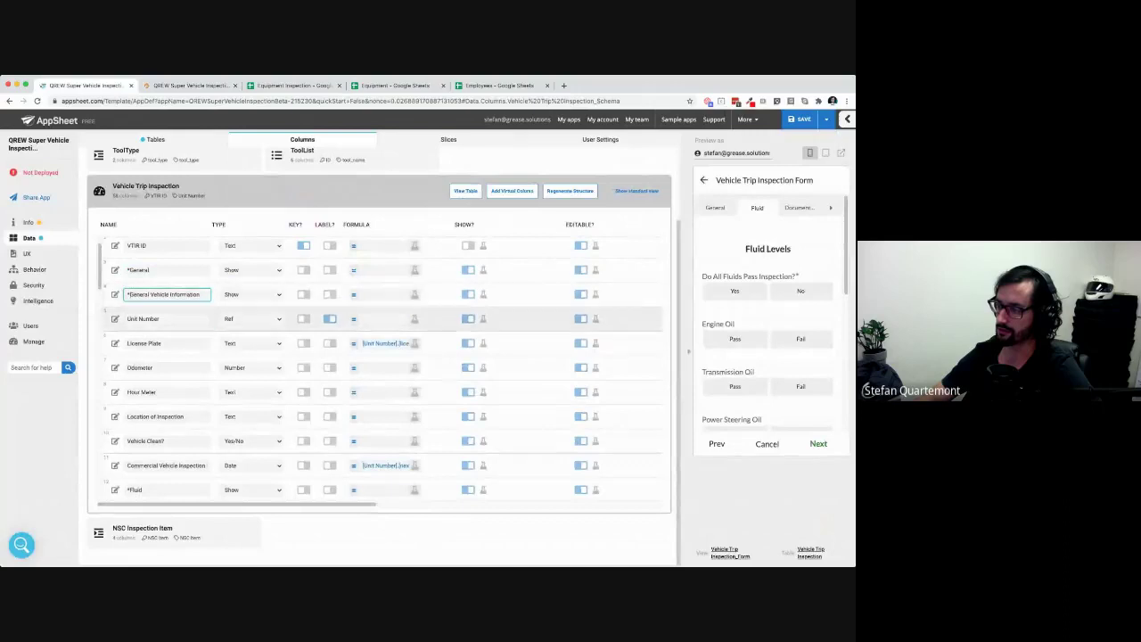
pyautogui.doubleClick(219, 224)
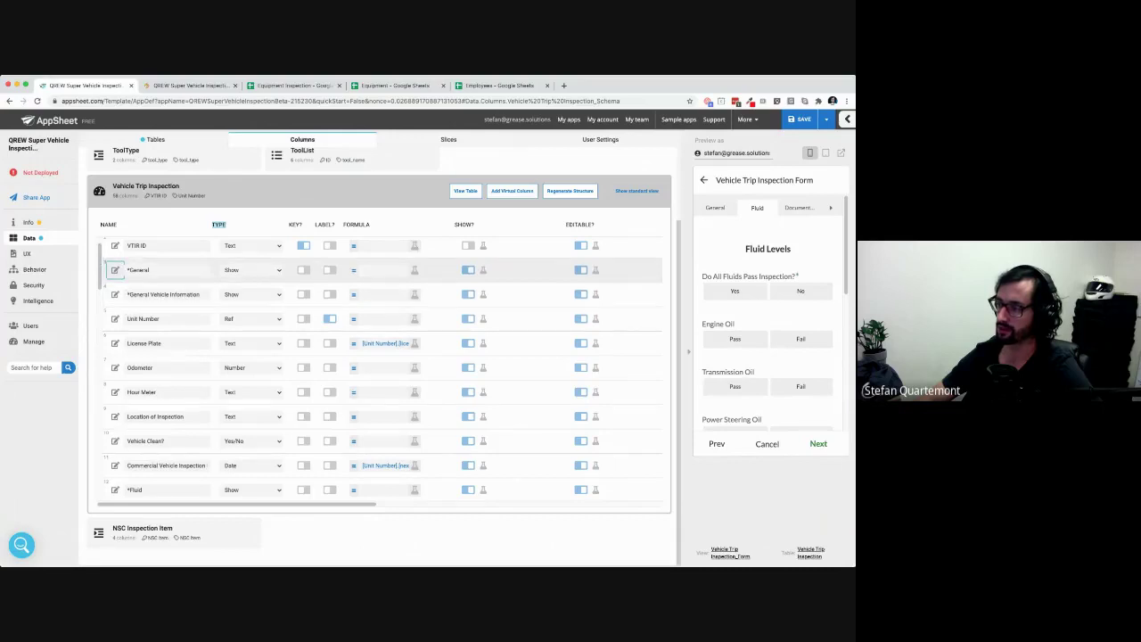
pyautogui.click(115, 269)
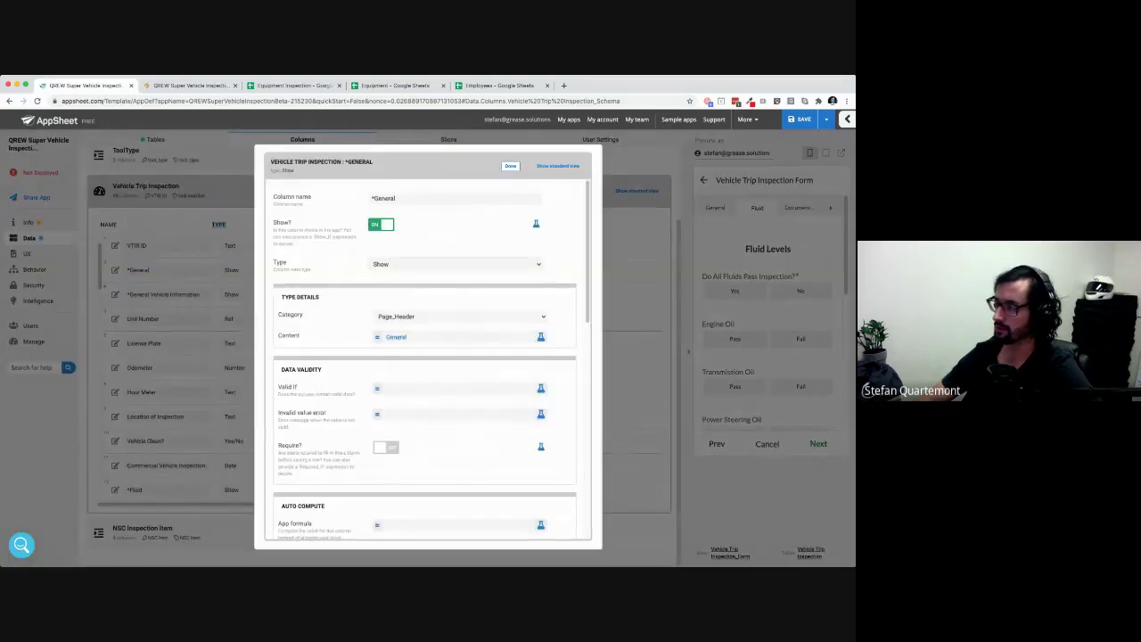
# Try Section_Header, Text, Url, Image and Video categories, then keep *General as Page_Header
pyautogui.scroll(-1, 432, 359)
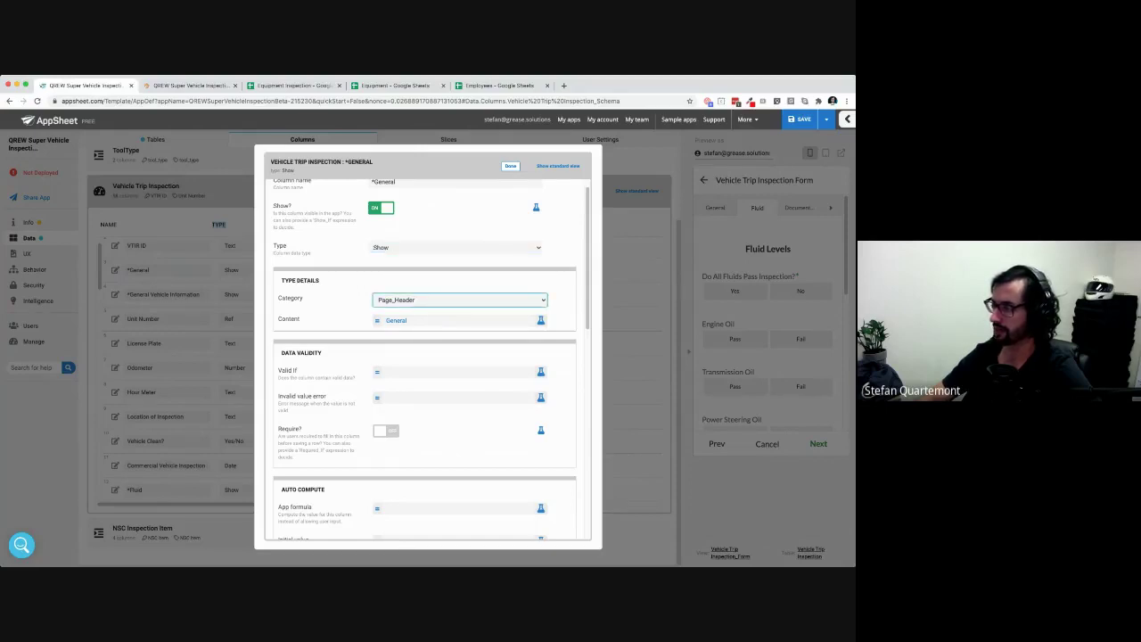
pyautogui.press('s')
pyautogui.press('t')
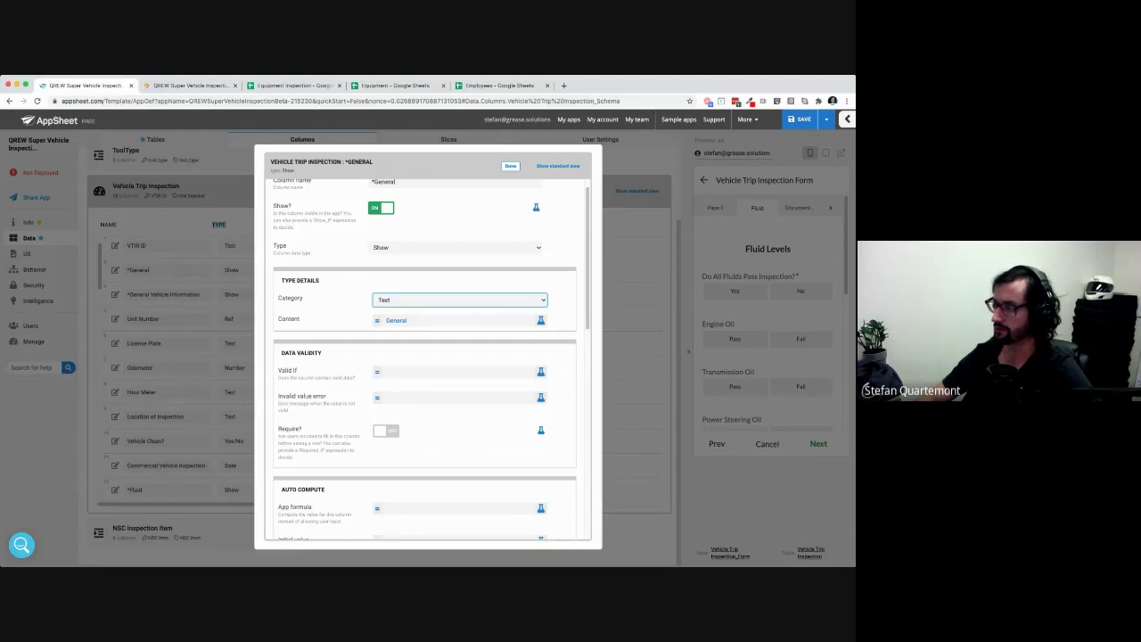
pyautogui.press('u')
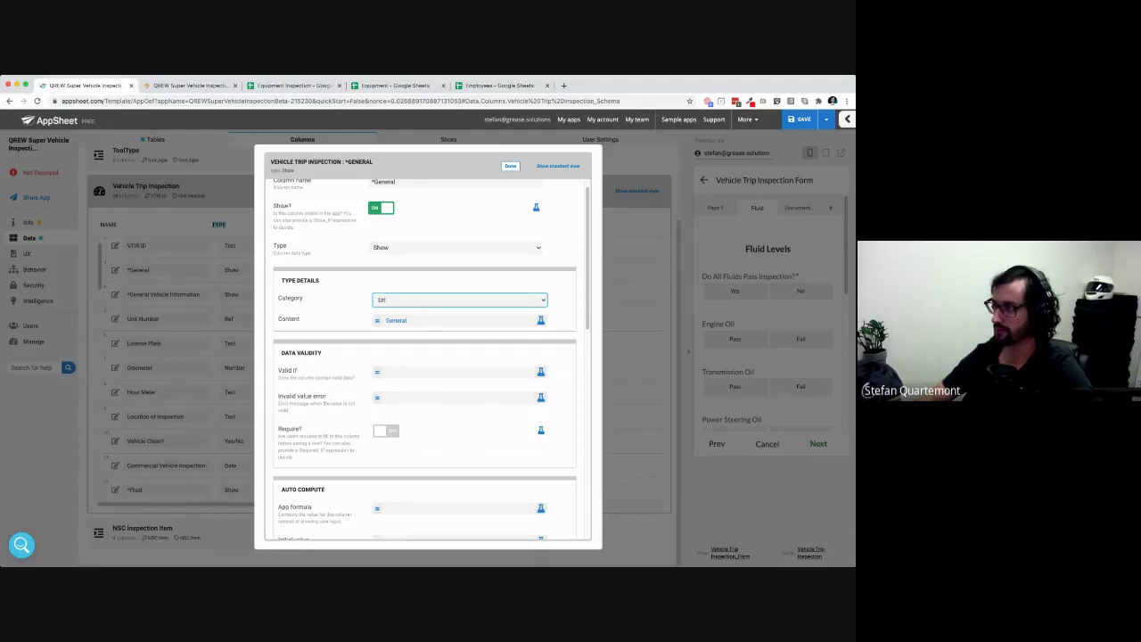
pyautogui.press('i')
pyautogui.press('v')
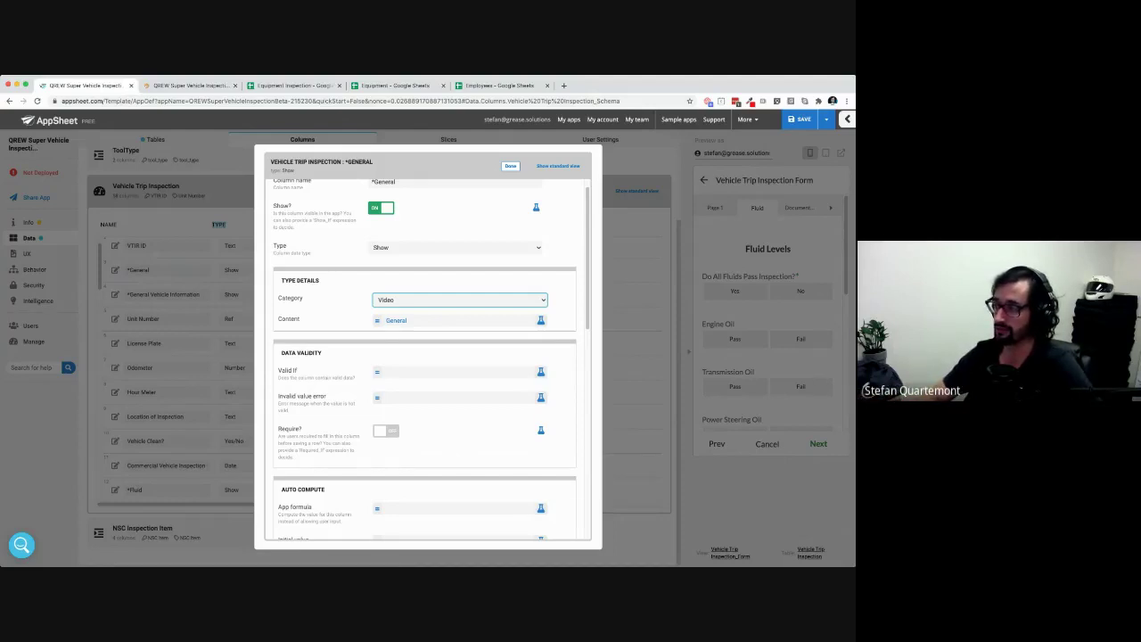
pyautogui.click(397, 299)
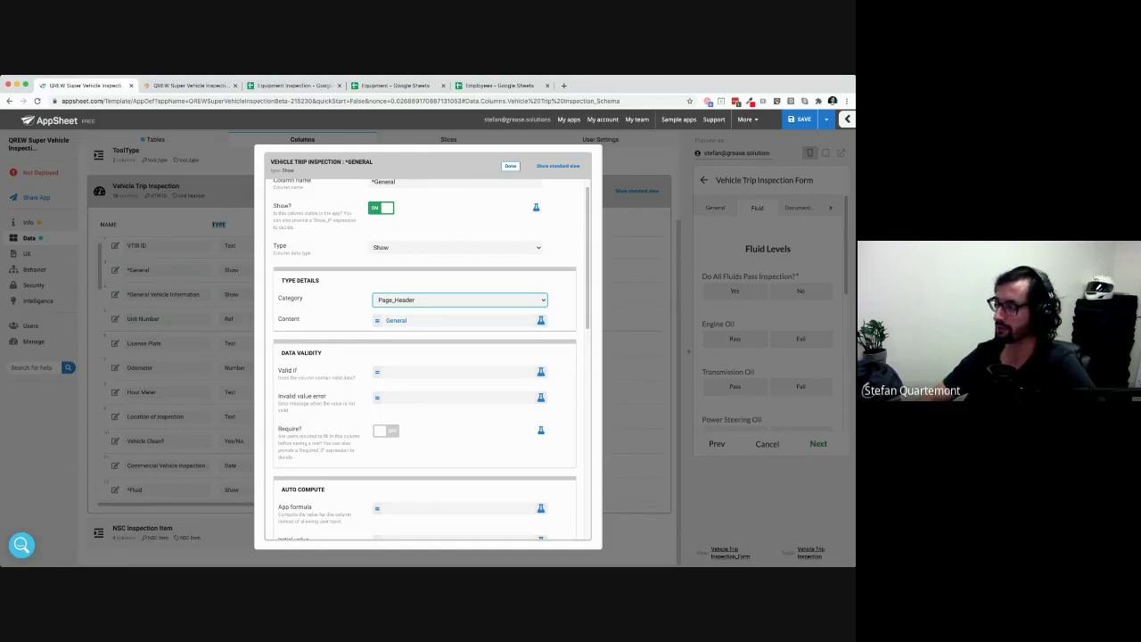
pyautogui.click(510, 166)
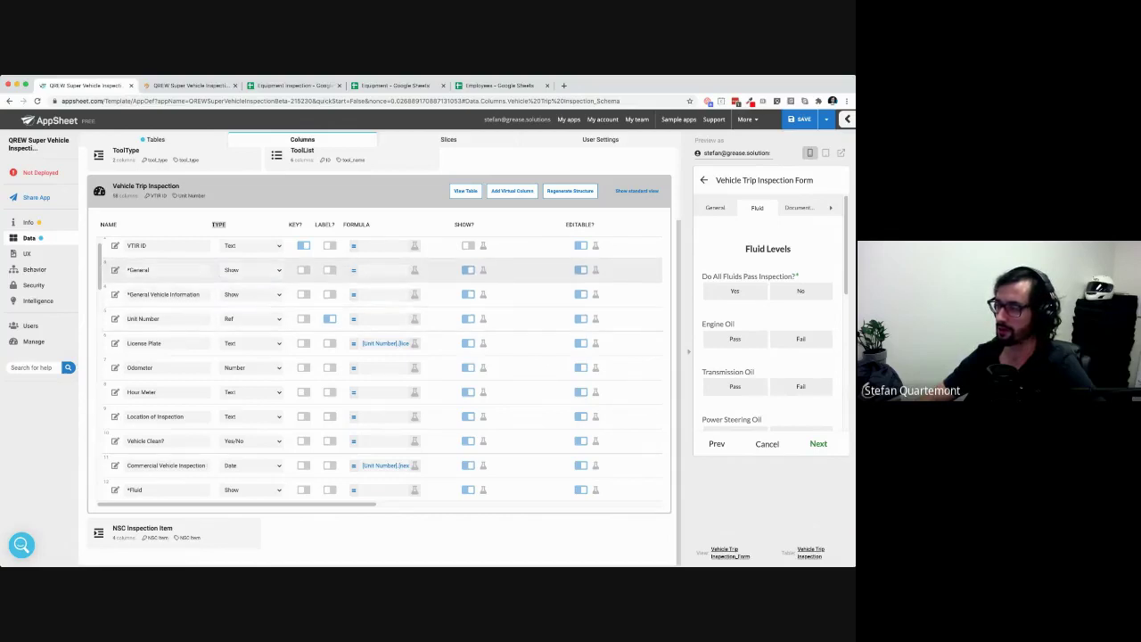
# Recheck the *General column settings, then open the *General Vehicle Information column editor
pyautogui.doubleClick(141, 270)
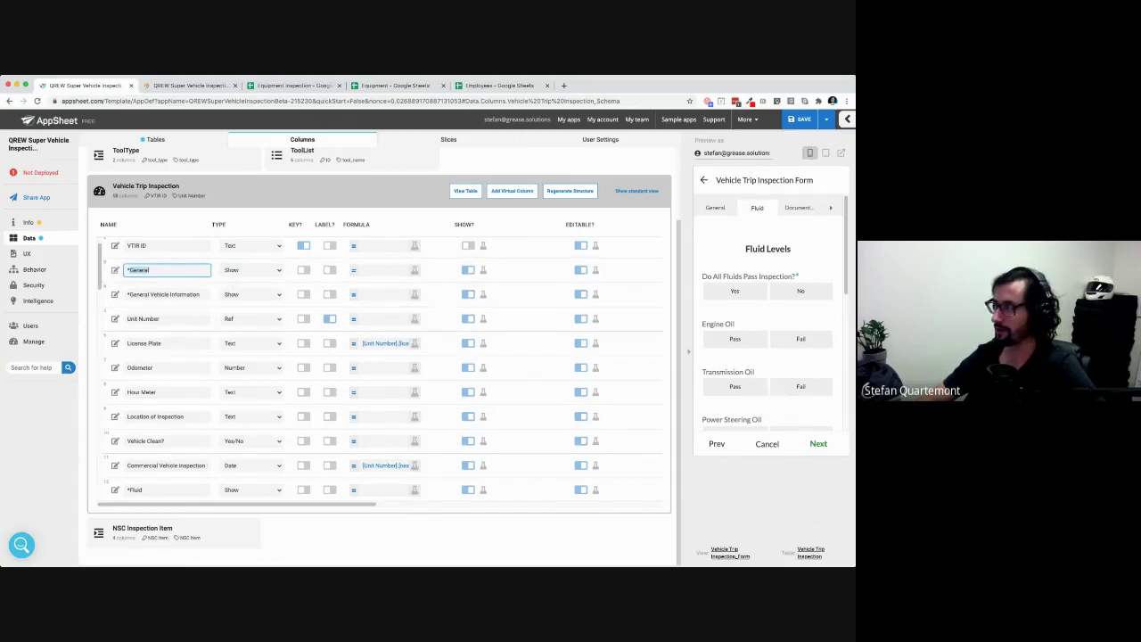
pyautogui.click(714, 207)
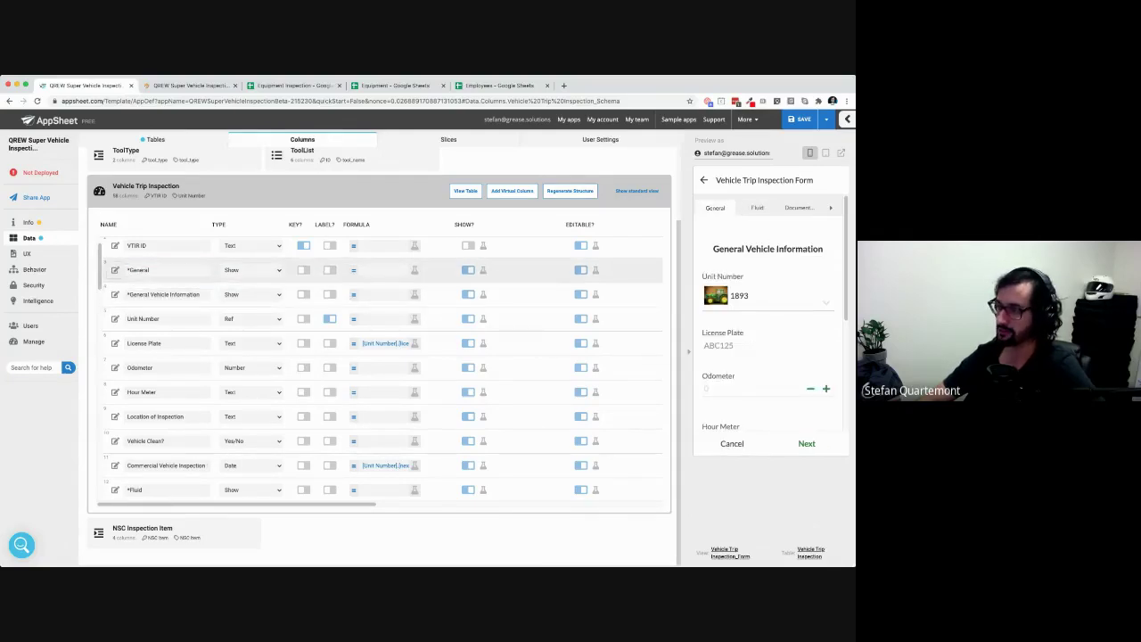
pyautogui.click(115, 271)
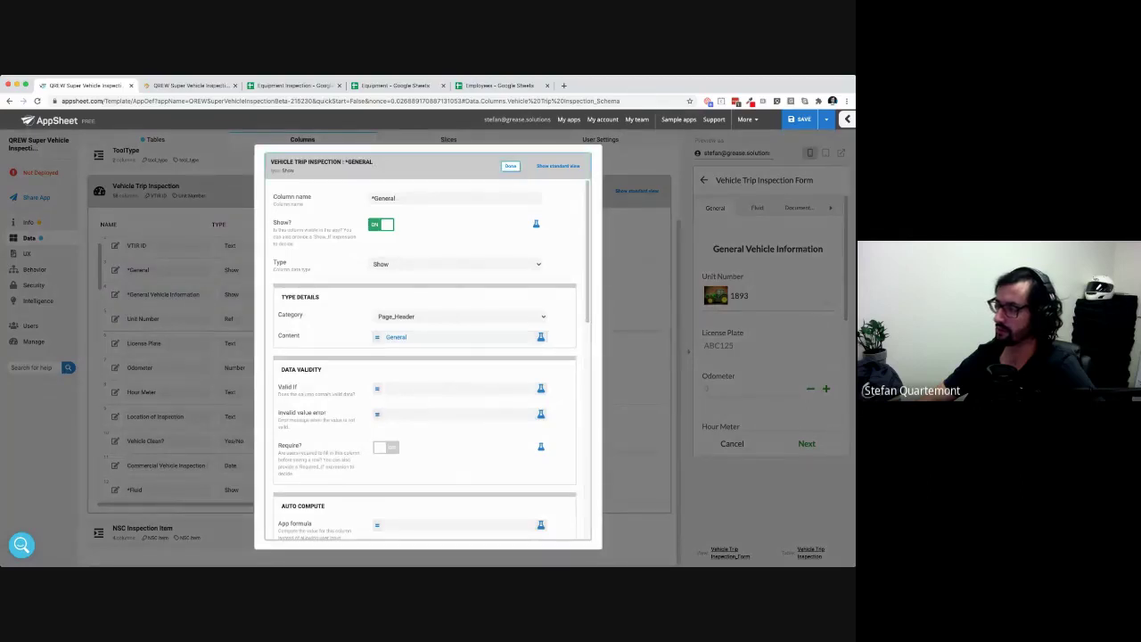
pyautogui.click(510, 166)
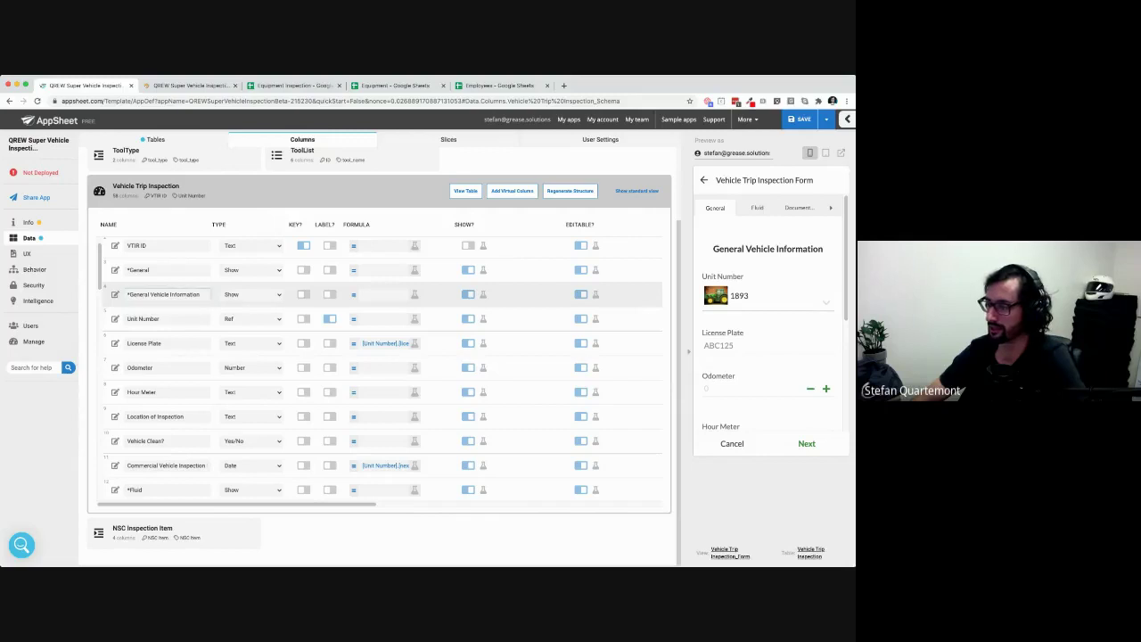
pyautogui.click(115, 295)
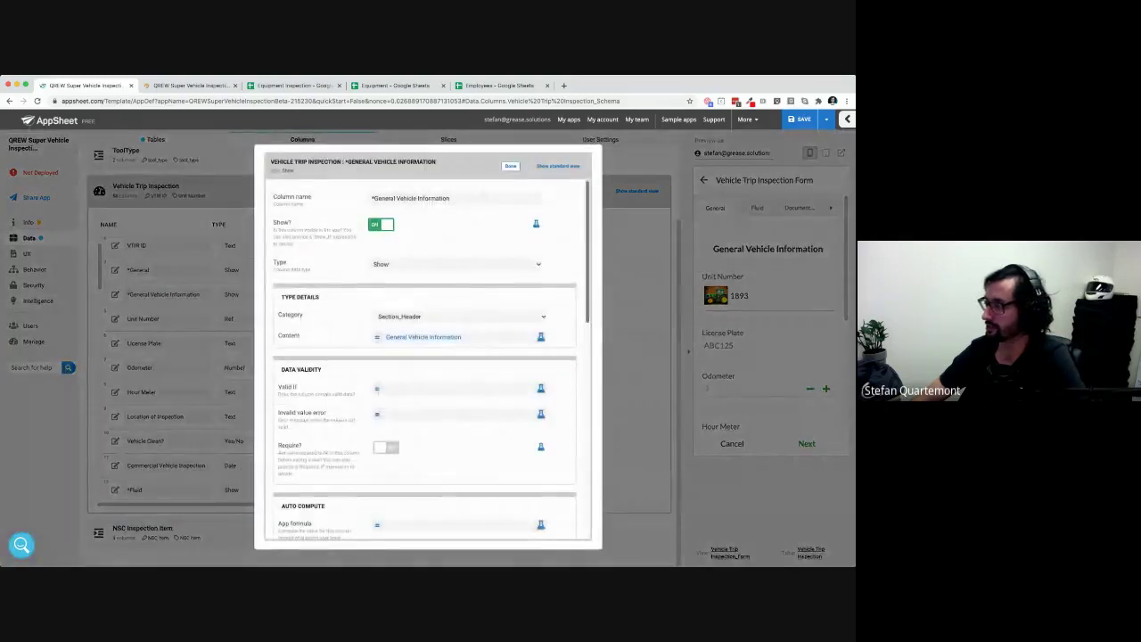
# Close the column settings, advance the preview to the NSC page, and scroll to the *NSC rows
pyautogui.click(510, 167)
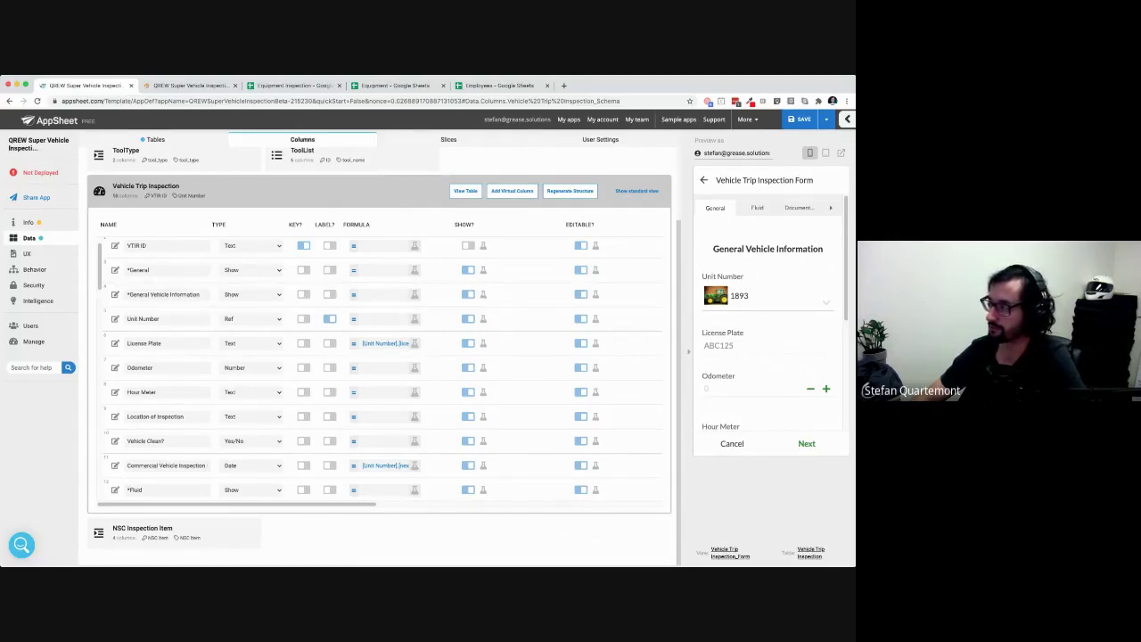
pyautogui.click(807, 444)
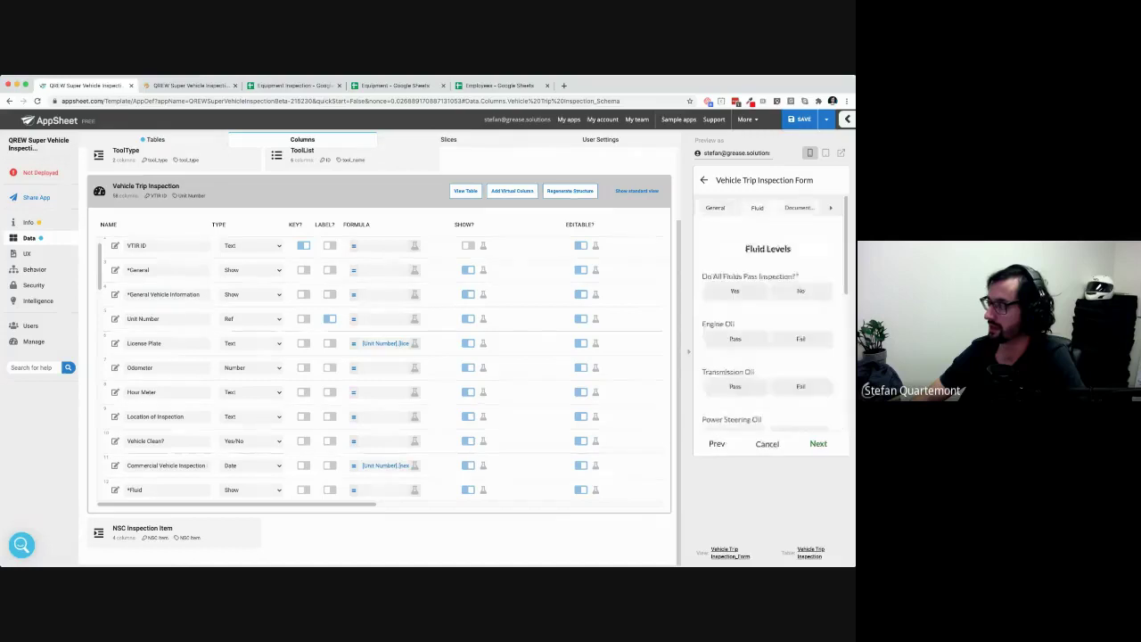
pyautogui.click(816, 444)
pyautogui.click(817, 443)
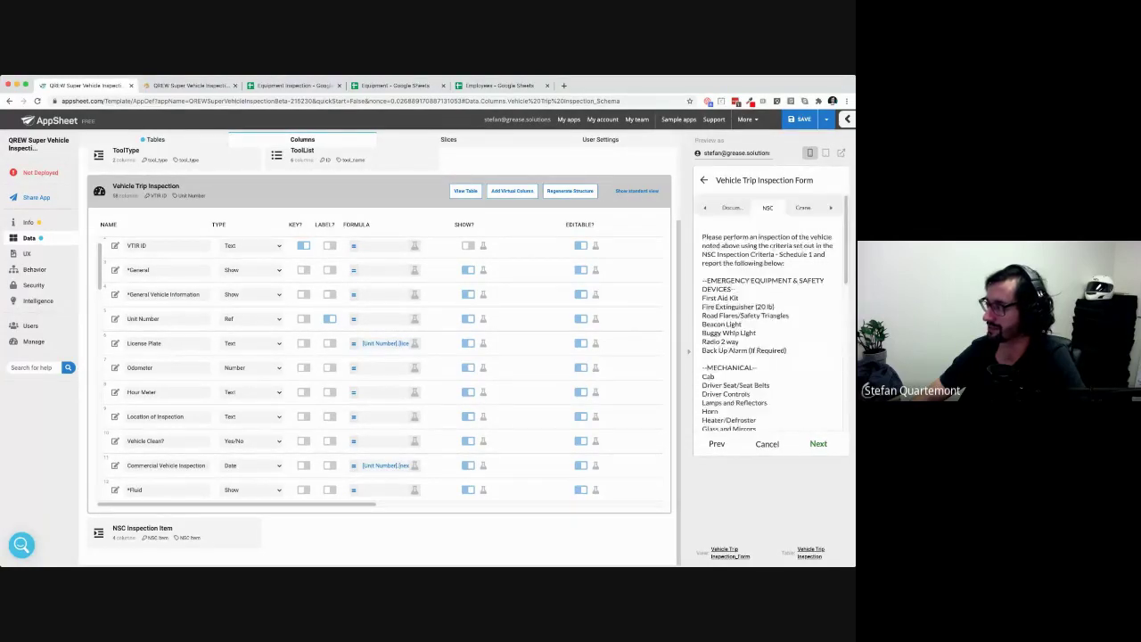
pyautogui.scroll(-10, 383, 421)
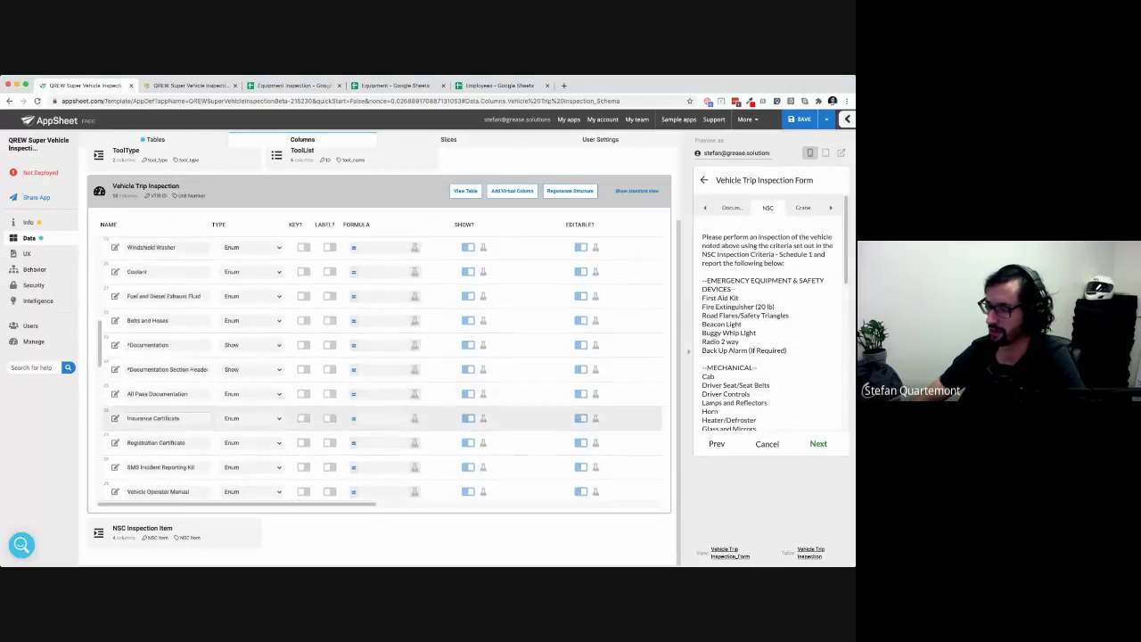
pyautogui.scroll(-2, 383, 437)
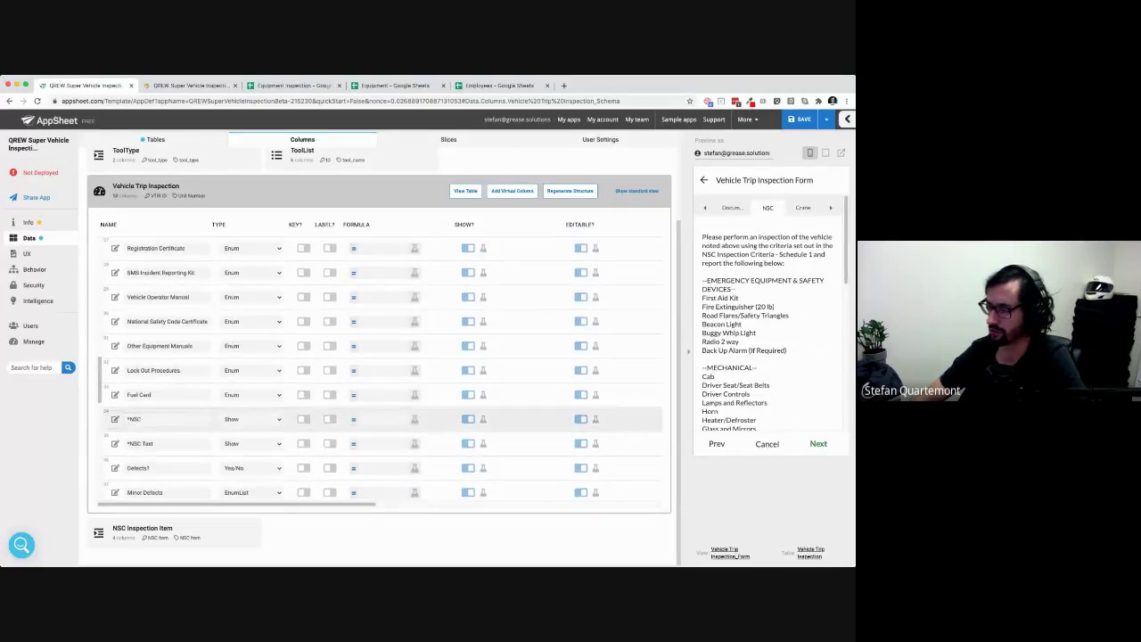
pyautogui.click(115, 443)
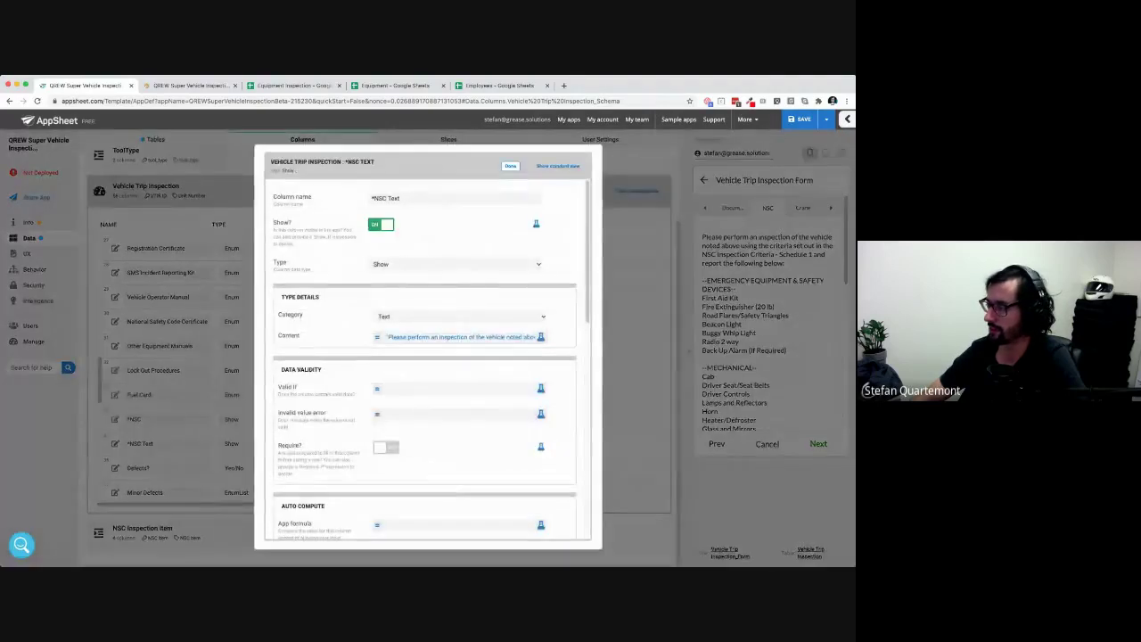
pyautogui.click(463, 336)
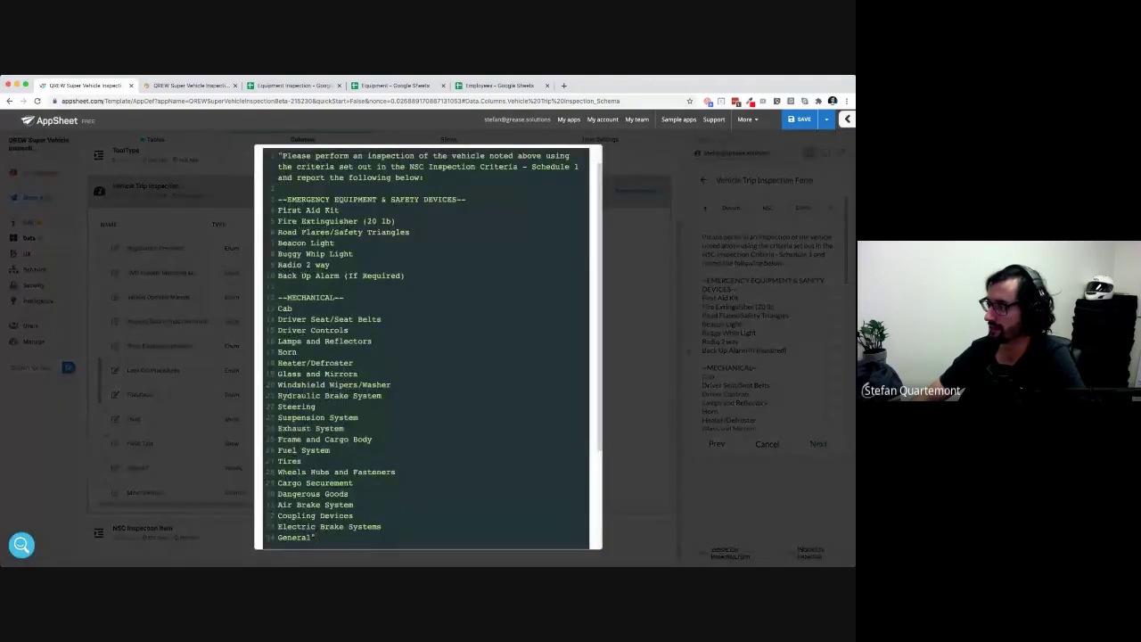
pyautogui.moveTo(278, 156); pyautogui.dragTo(321, 400)
pyautogui.scroll(-2, 321, 330)
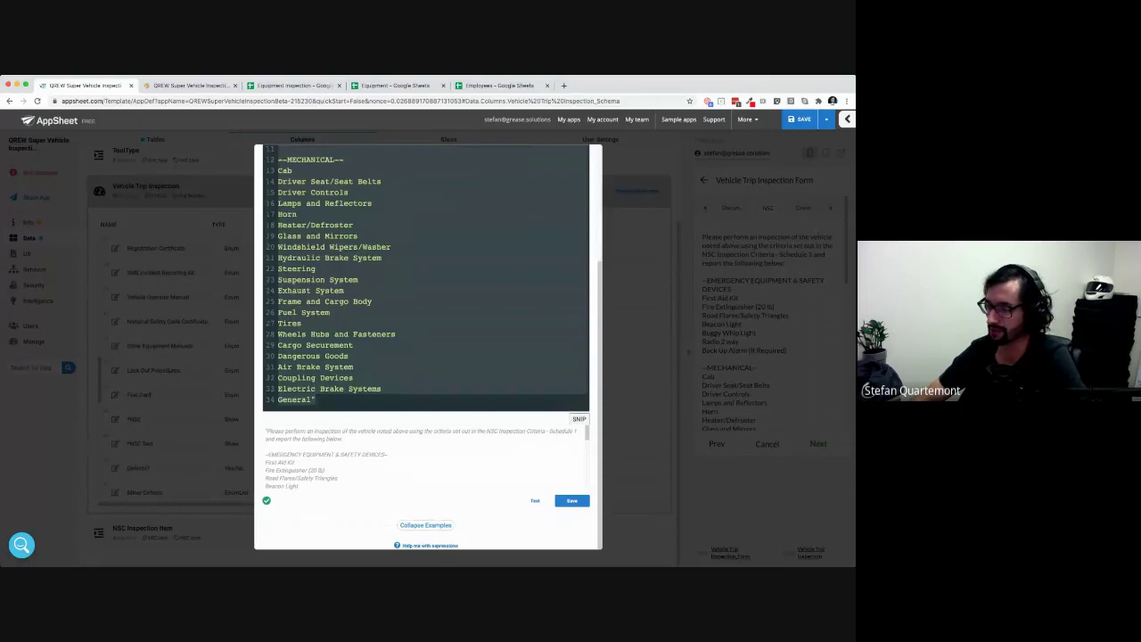
pyautogui.scroll(4, 426, 347)
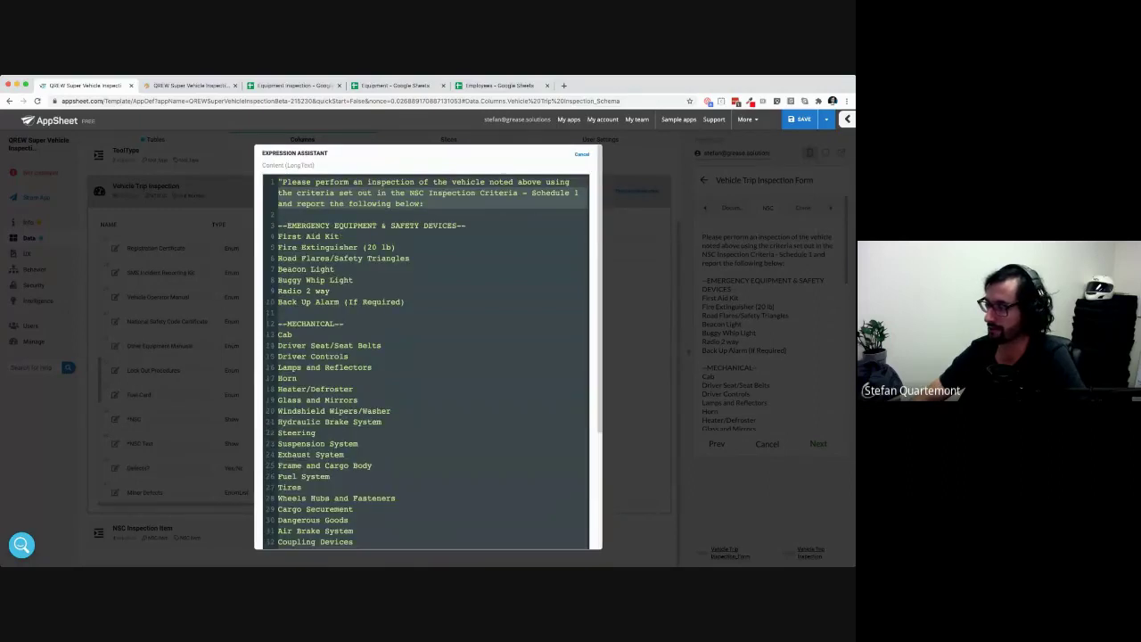
pyautogui.click(330, 291)
pyautogui.scroll(-3, 426, 347)
pyautogui.scroll(3, 426, 347)
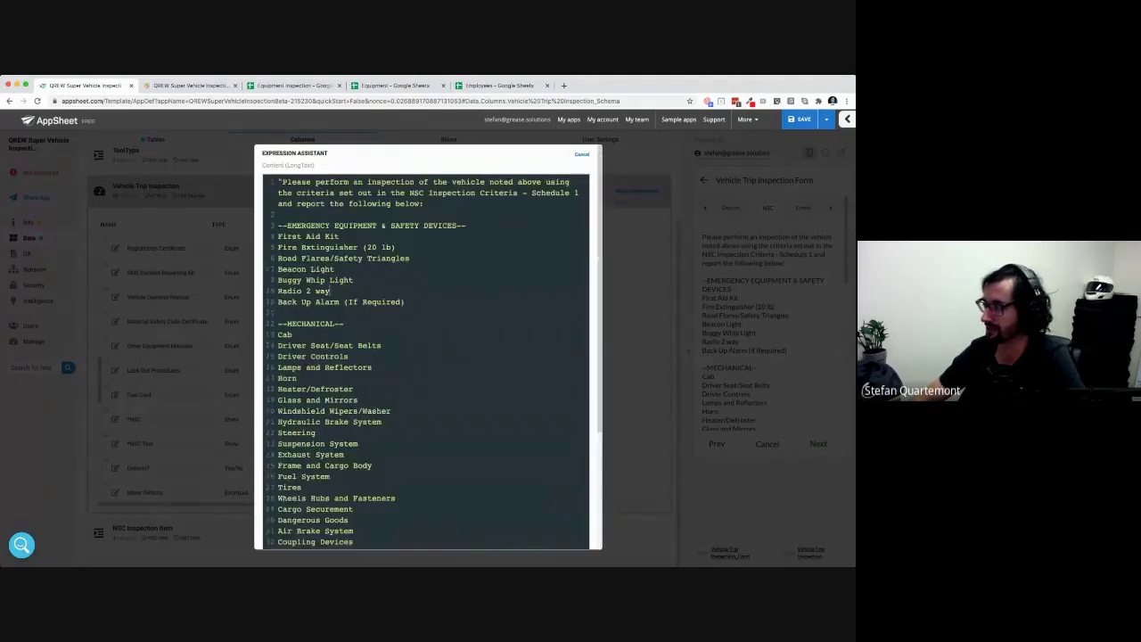
pyautogui.scroll(-2, 426, 347)
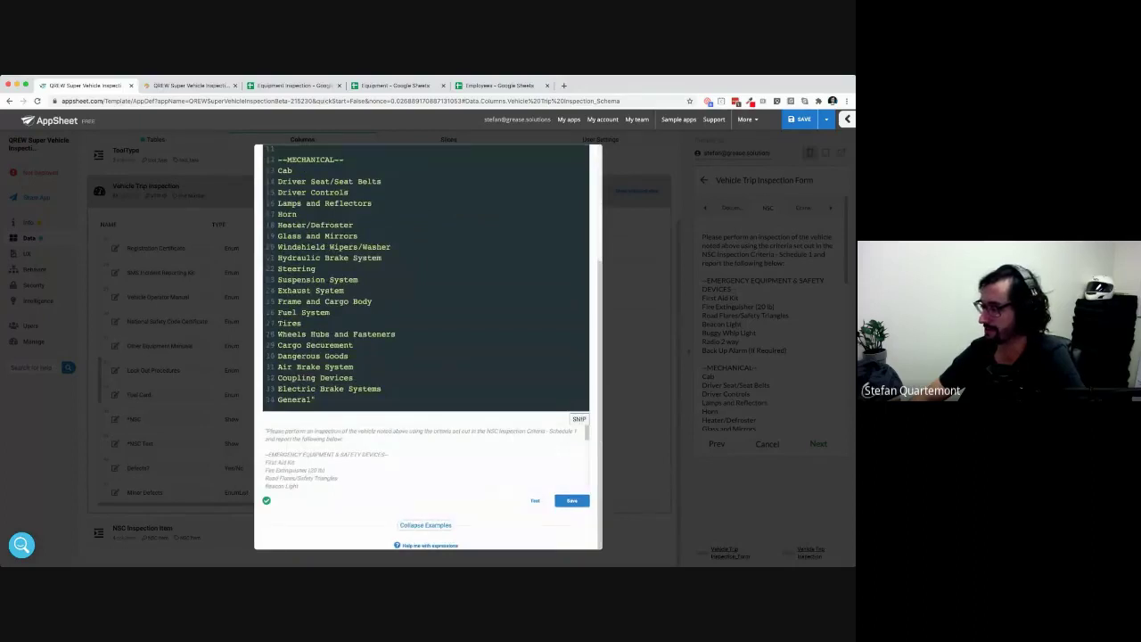
pyautogui.click(571, 500)
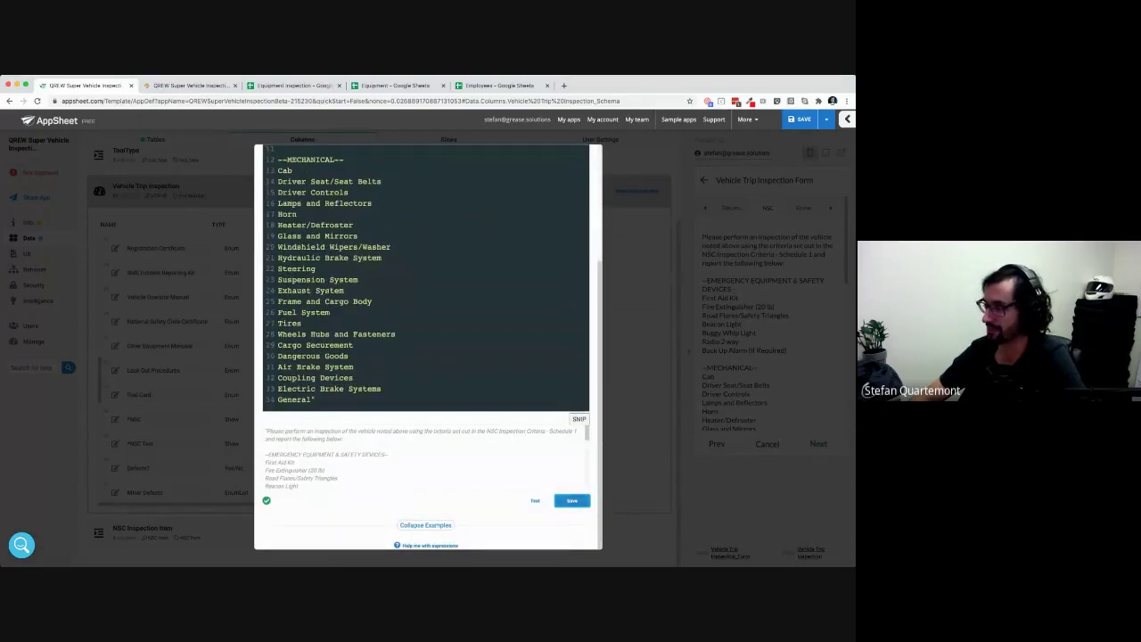
pyautogui.scroll(2, 426, 348)
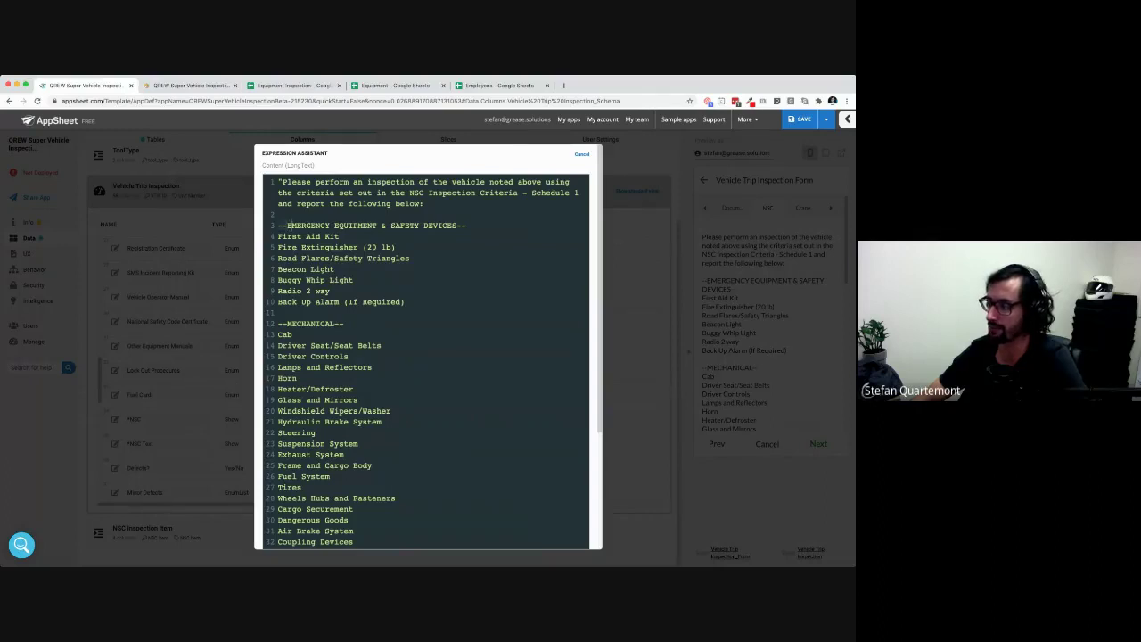
pyautogui.moveTo(287, 225); pyautogui.dragTo(456, 225)
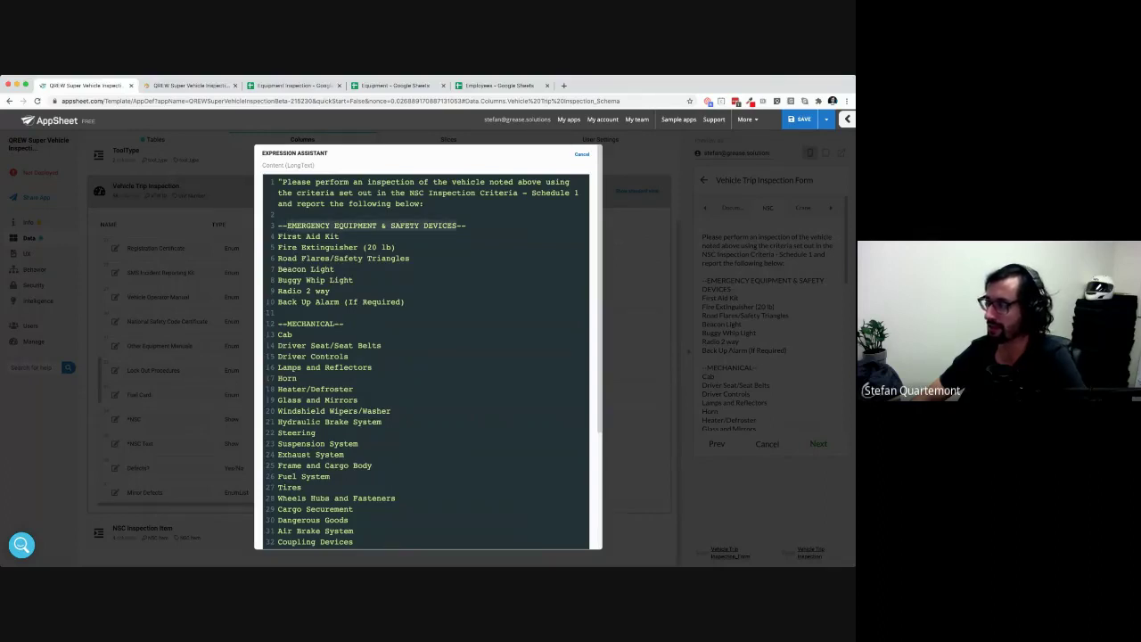
pyautogui.scroll(-3, 426, 347)
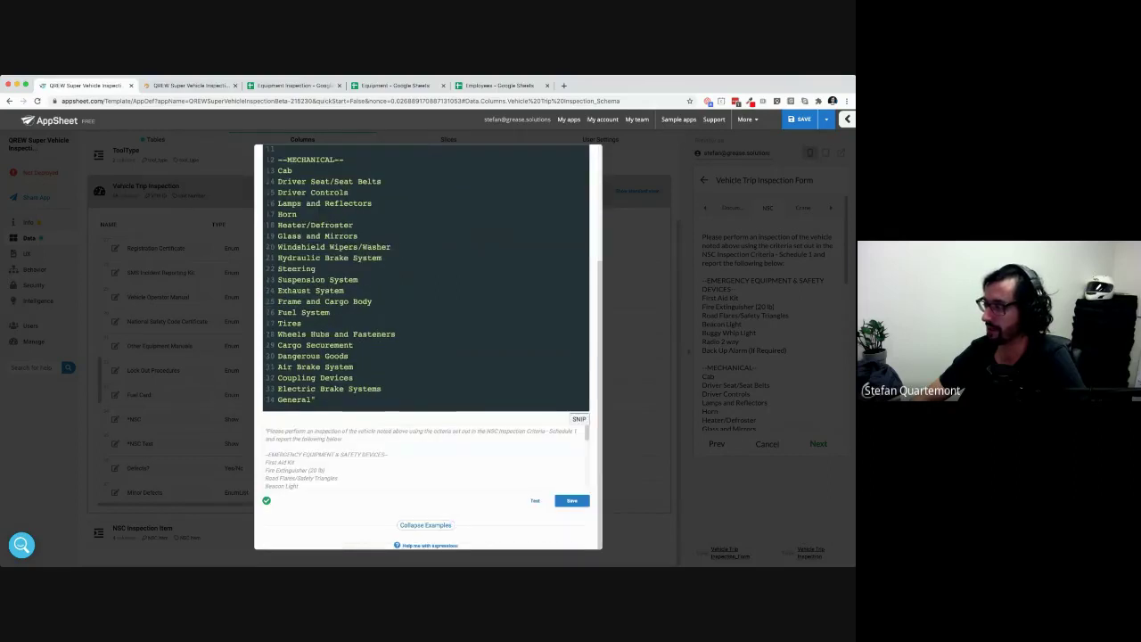
pyautogui.scroll(3, 426, 347)
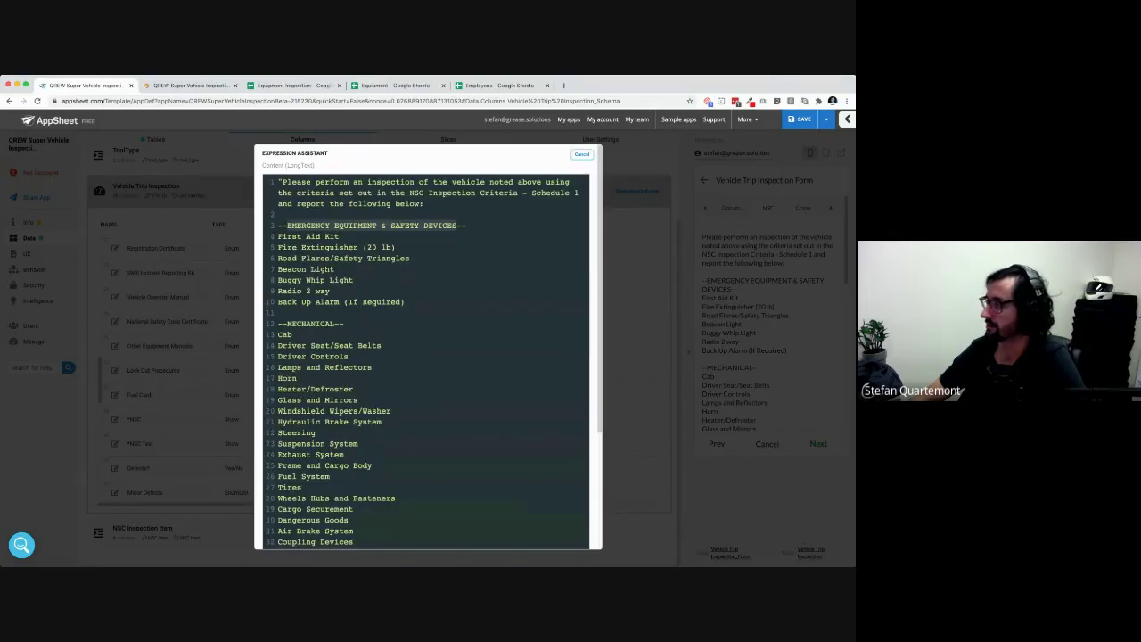
pyautogui.click(581, 154)
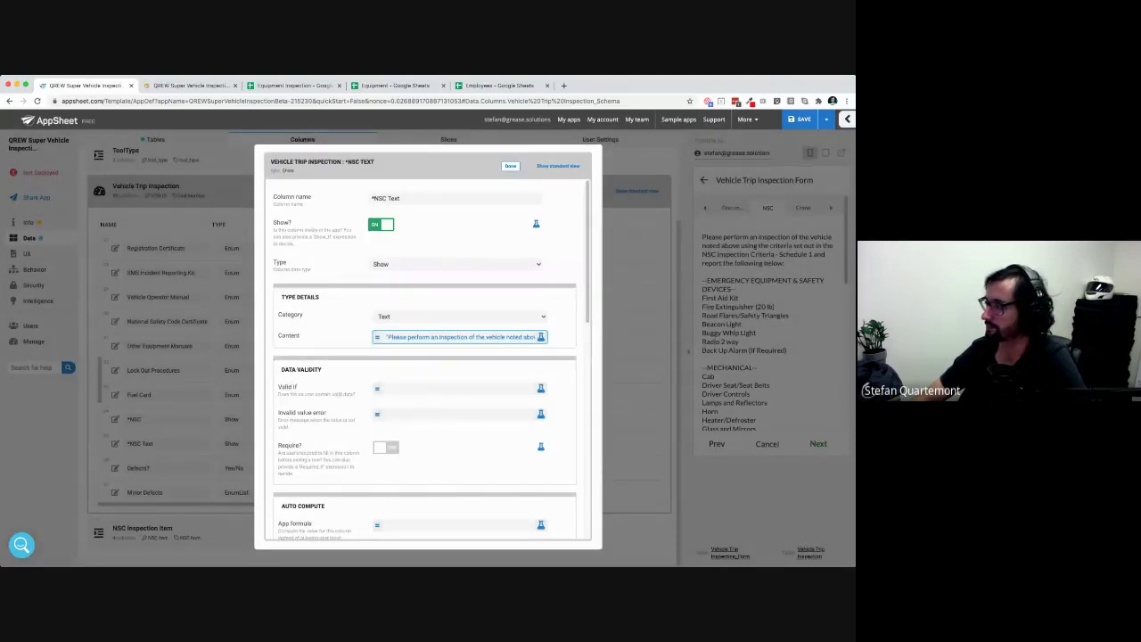
pyautogui.click(510, 166)
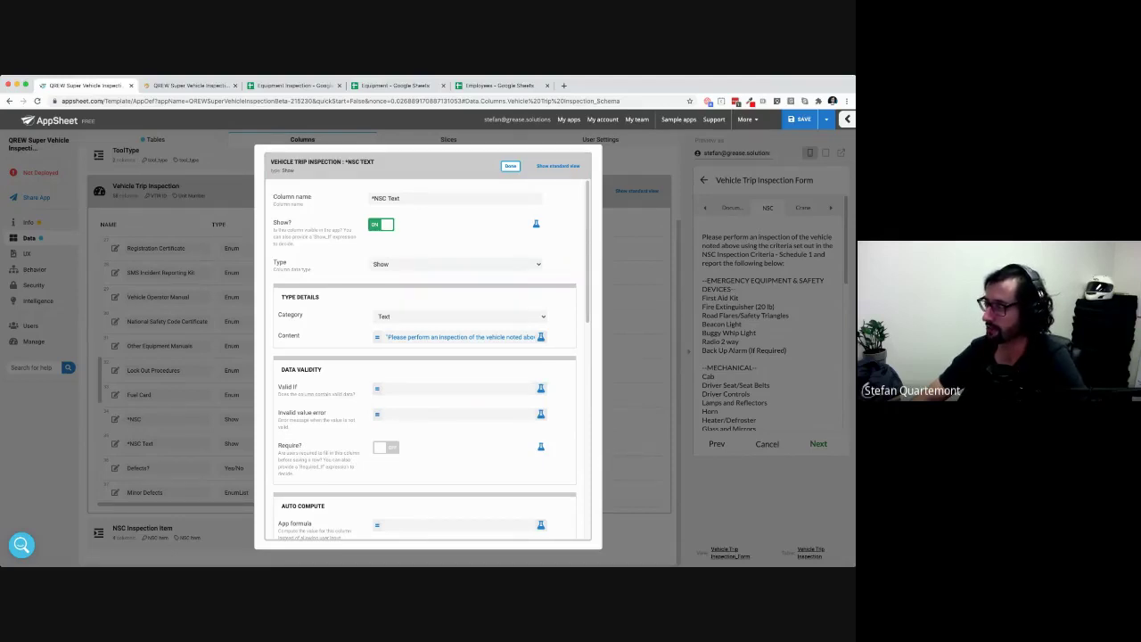
pyautogui.click(150, 395)
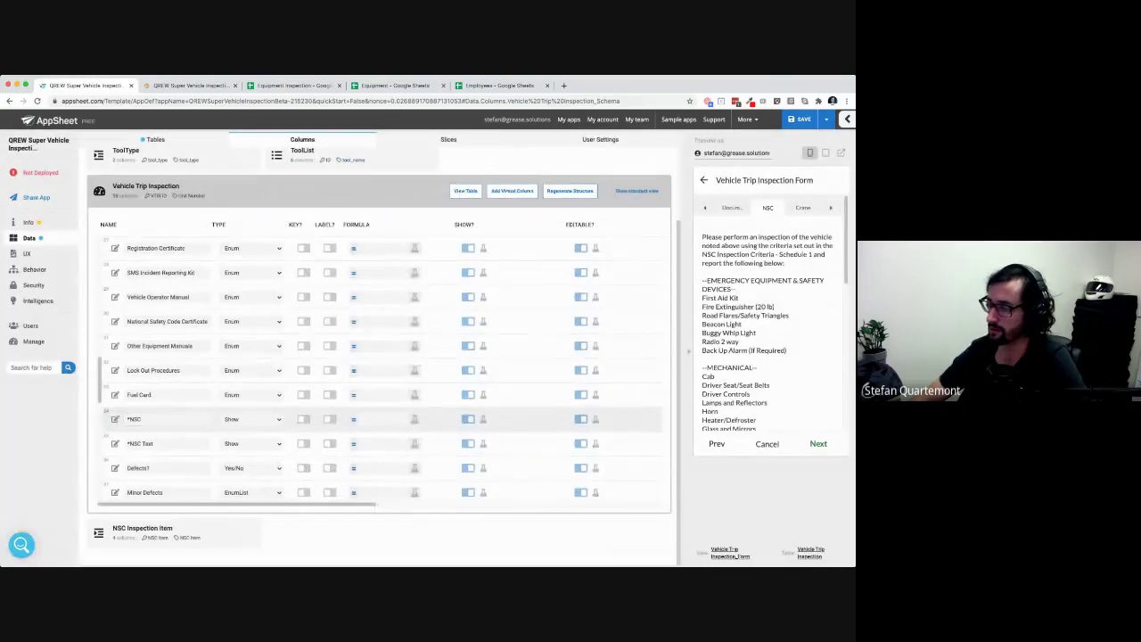
# Give the *NSC column a Valid If rule of [Odometer]>50,000 and close its settings
pyautogui.click(115, 418)
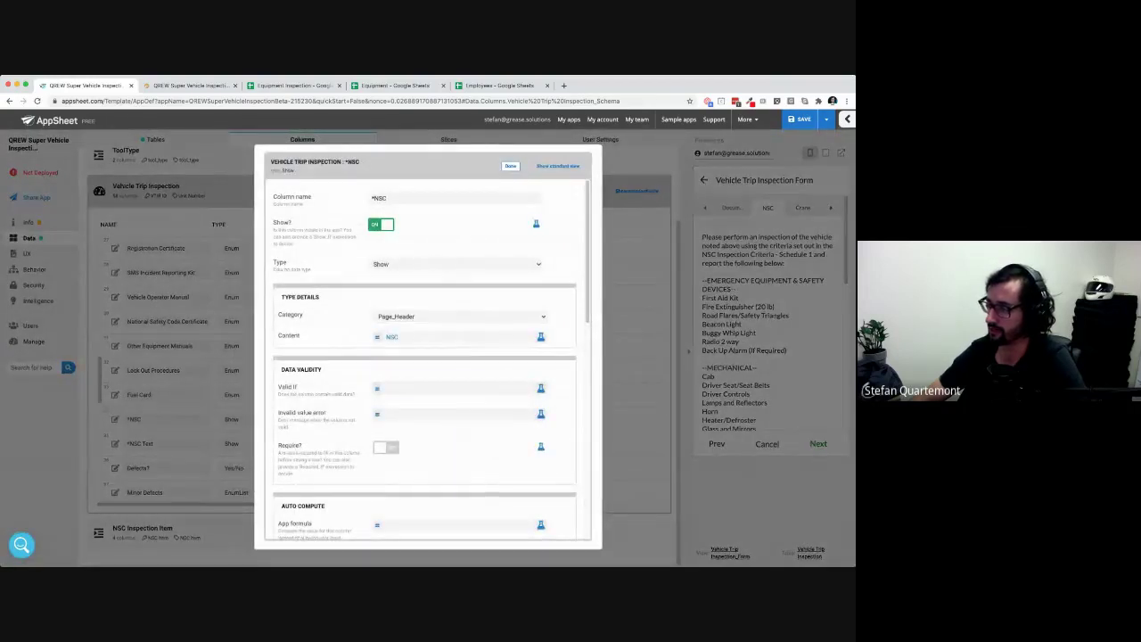
pyautogui.click(455, 388)
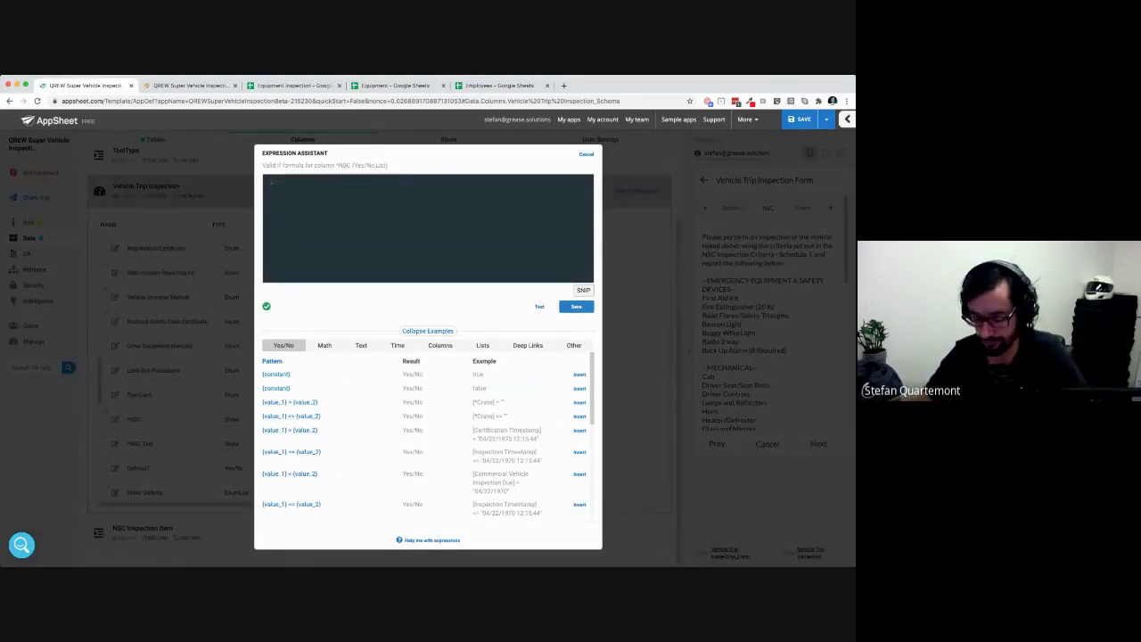
pyautogui.click(439, 344)
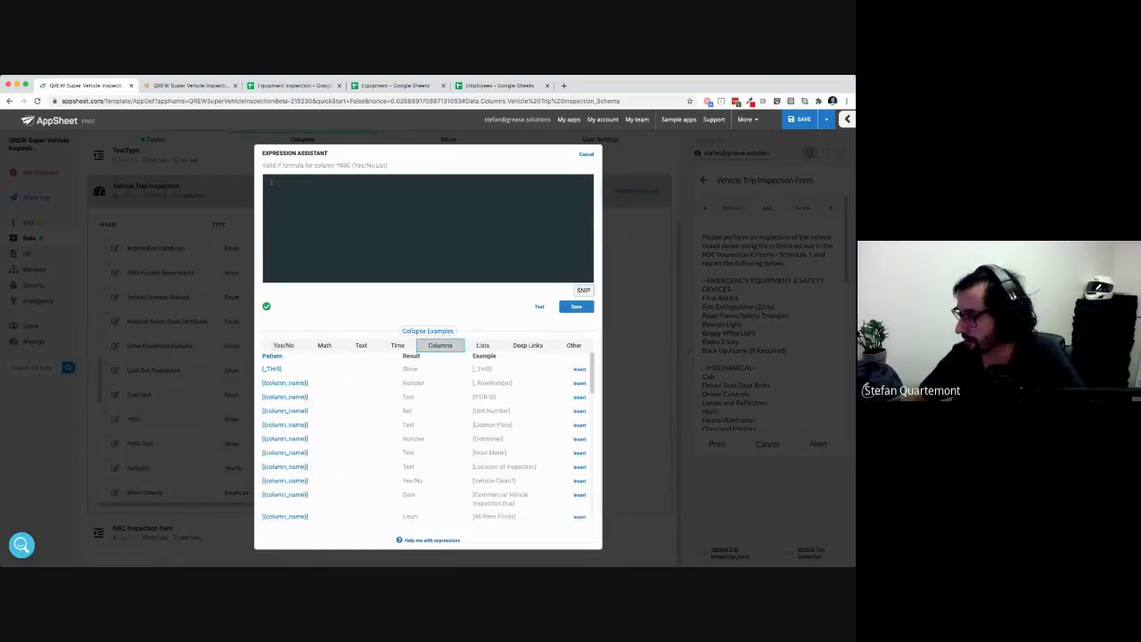
pyautogui.scroll(-1, 580, 401)
pyautogui.click(580, 405)
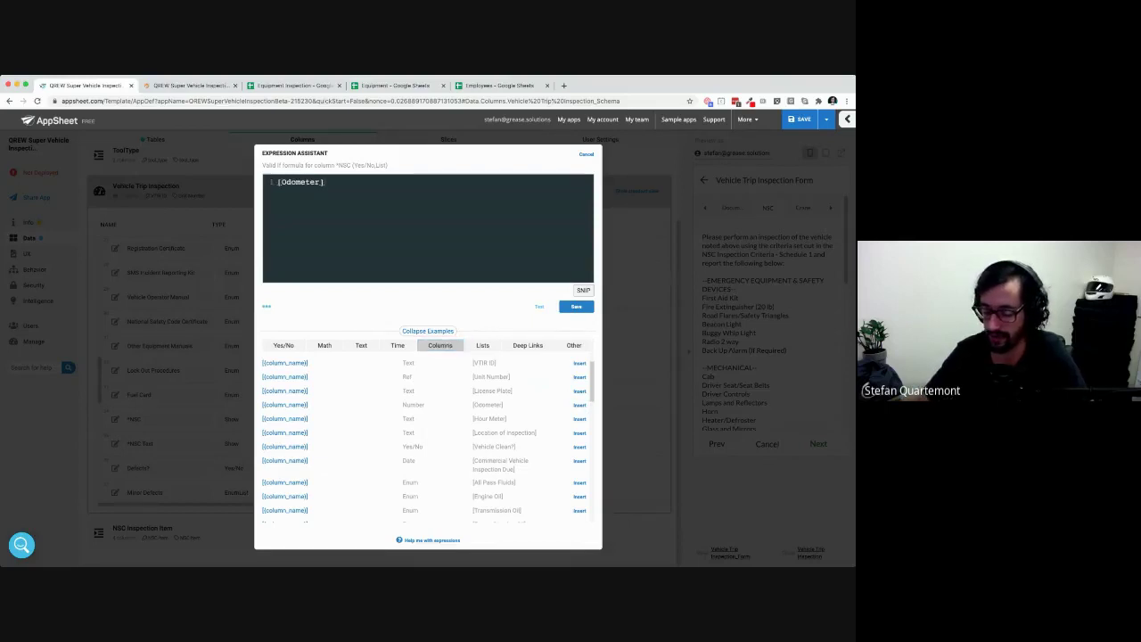
pyautogui.write('>50,000')
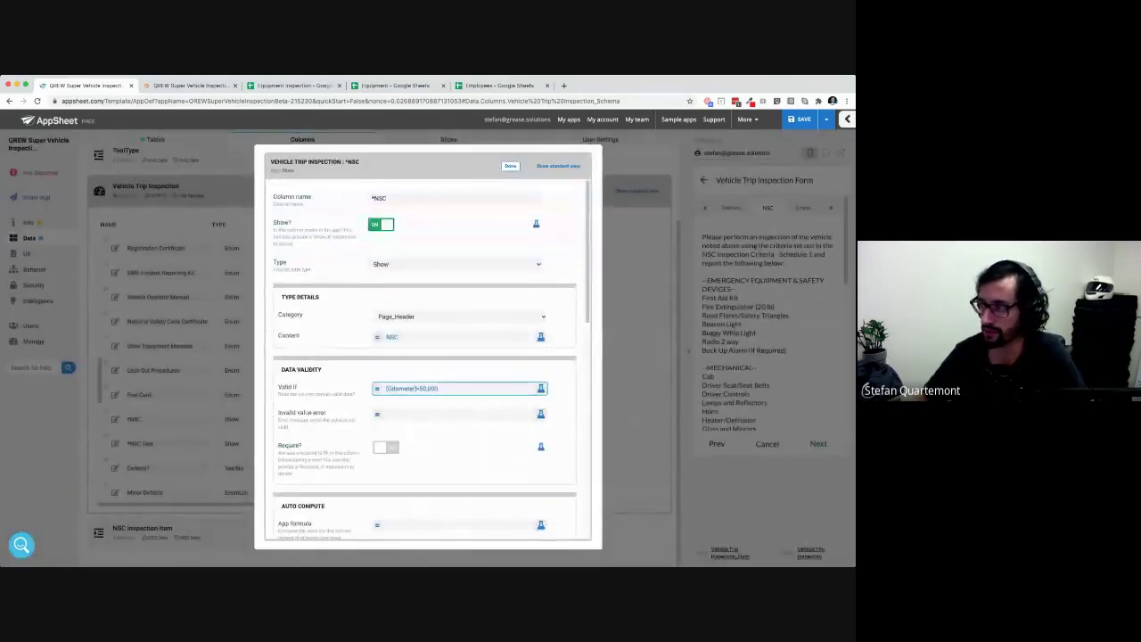
pyautogui.click(418, 198)
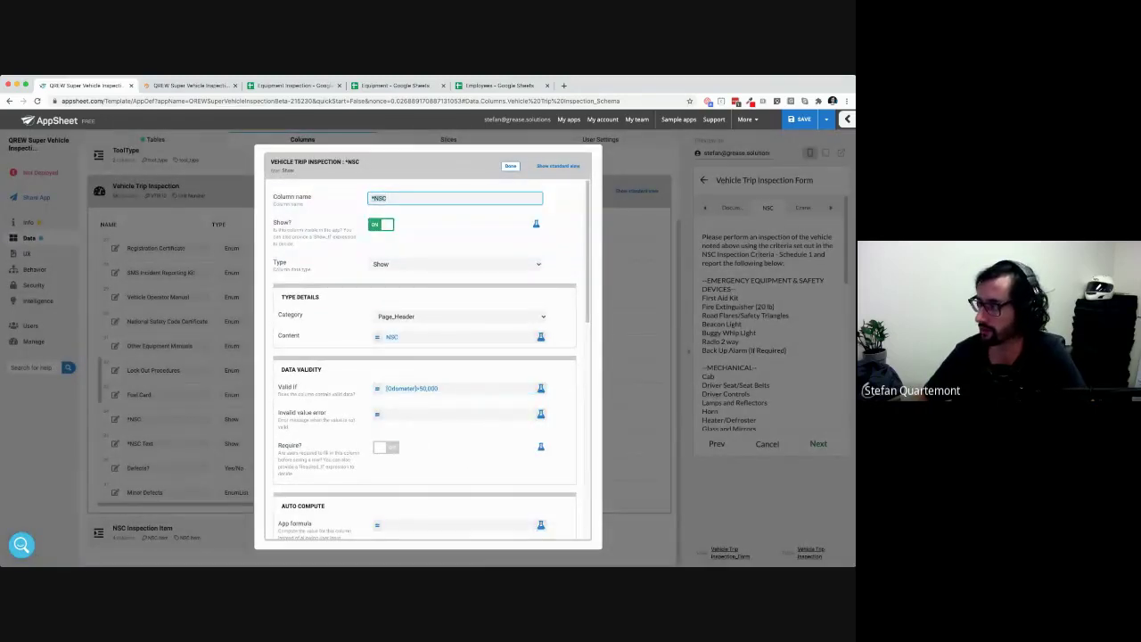
pyautogui.click(510, 166)
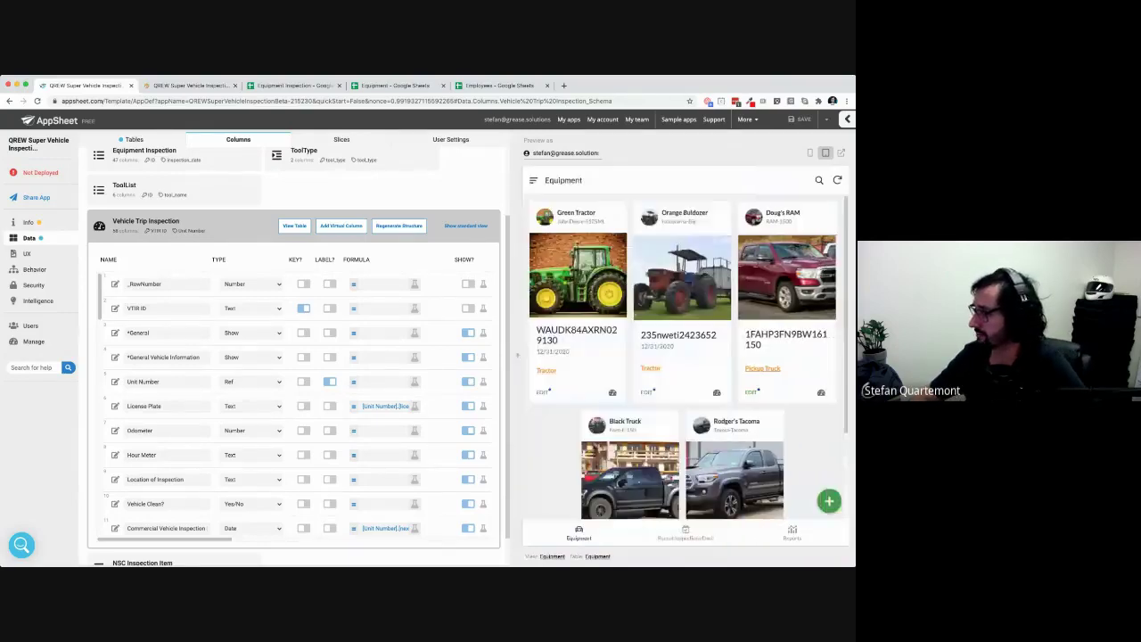
# Start a Green Tractor trip inspection and set its Odometer to 50001
pyautogui.click(612, 392)
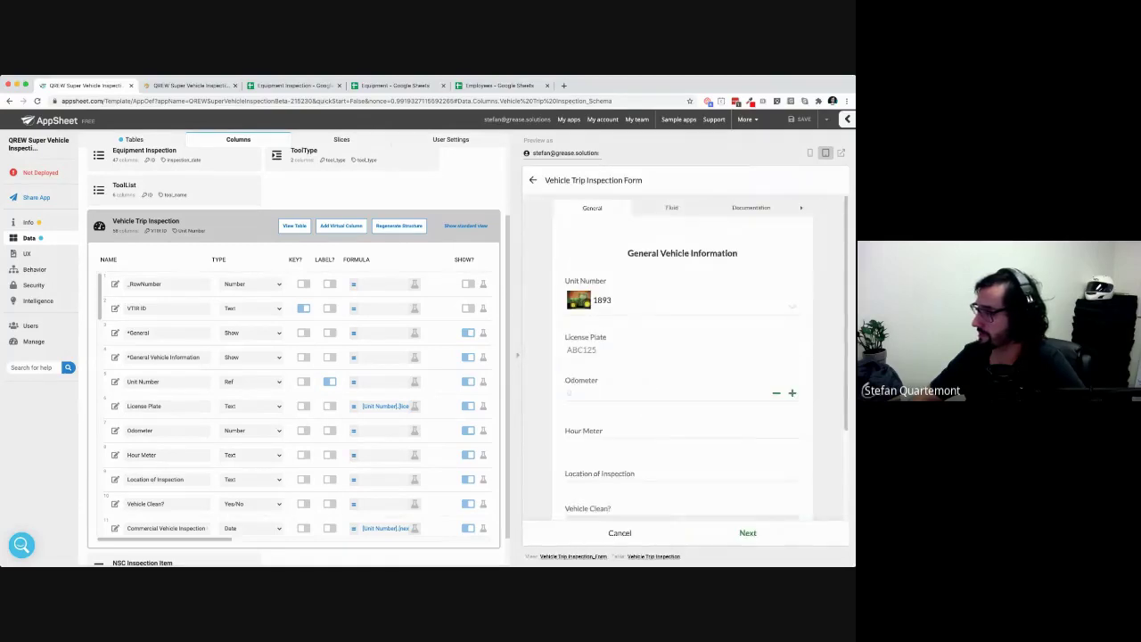
pyautogui.click(620, 393)
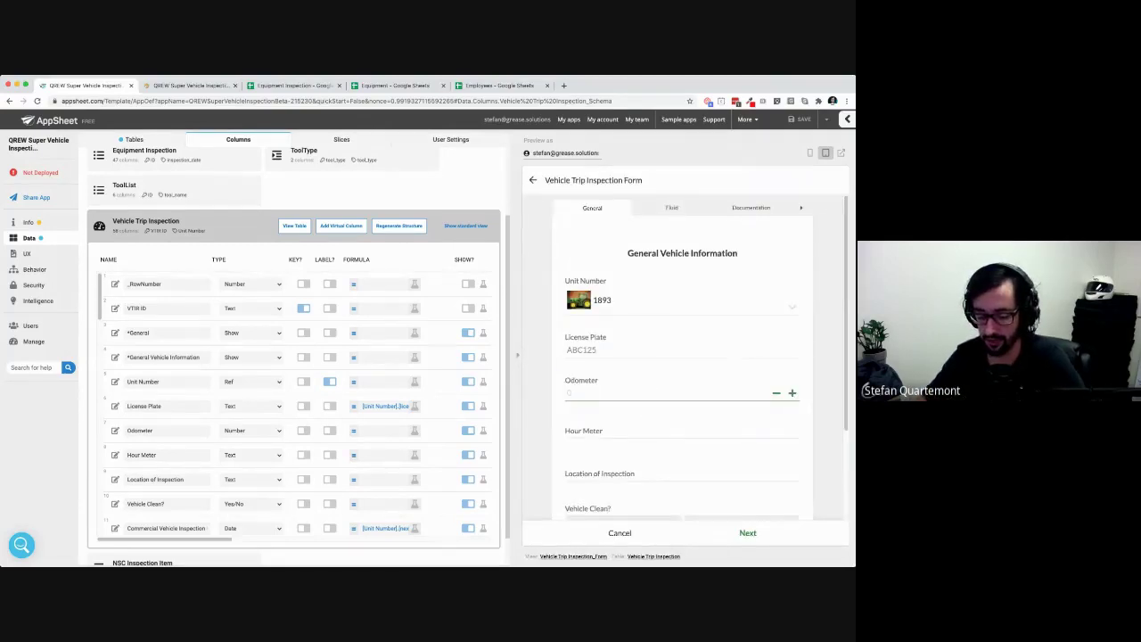
pyautogui.write('40')
pyautogui.press('BackSpace')
pyautogui.write('99')
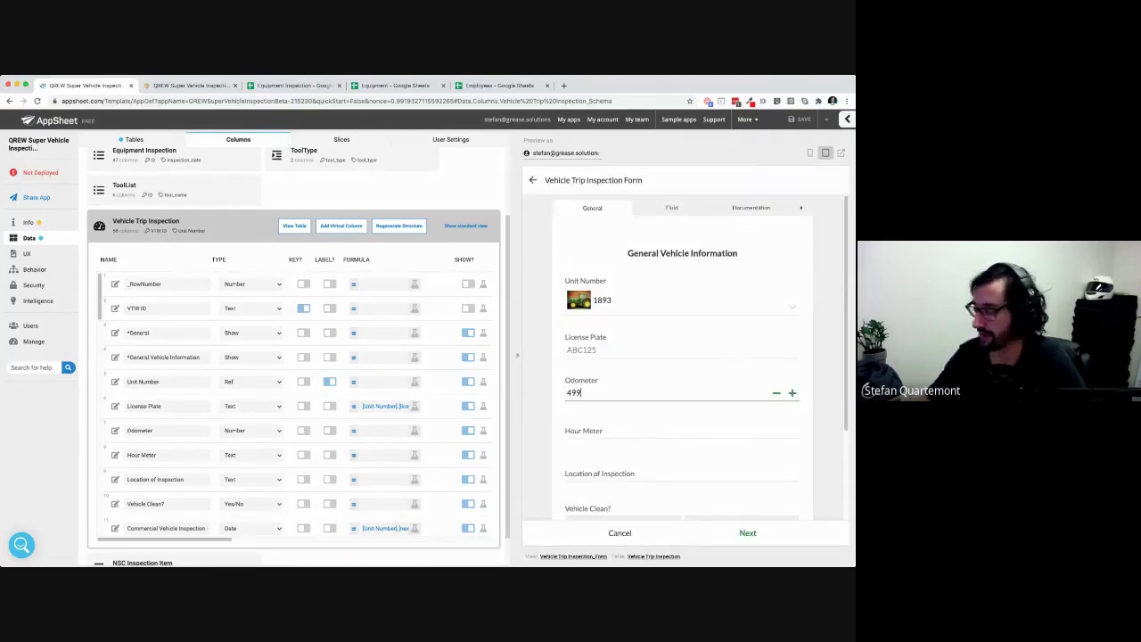
pyautogui.write('99')
pyautogui.press('Tab')
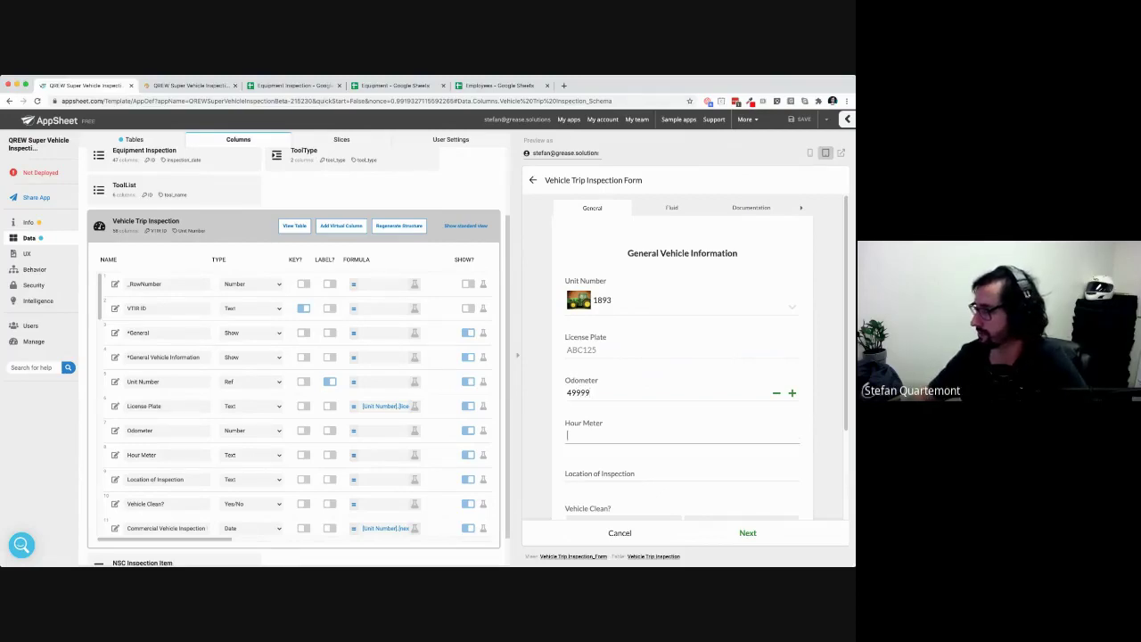
pyautogui.click(800, 208)
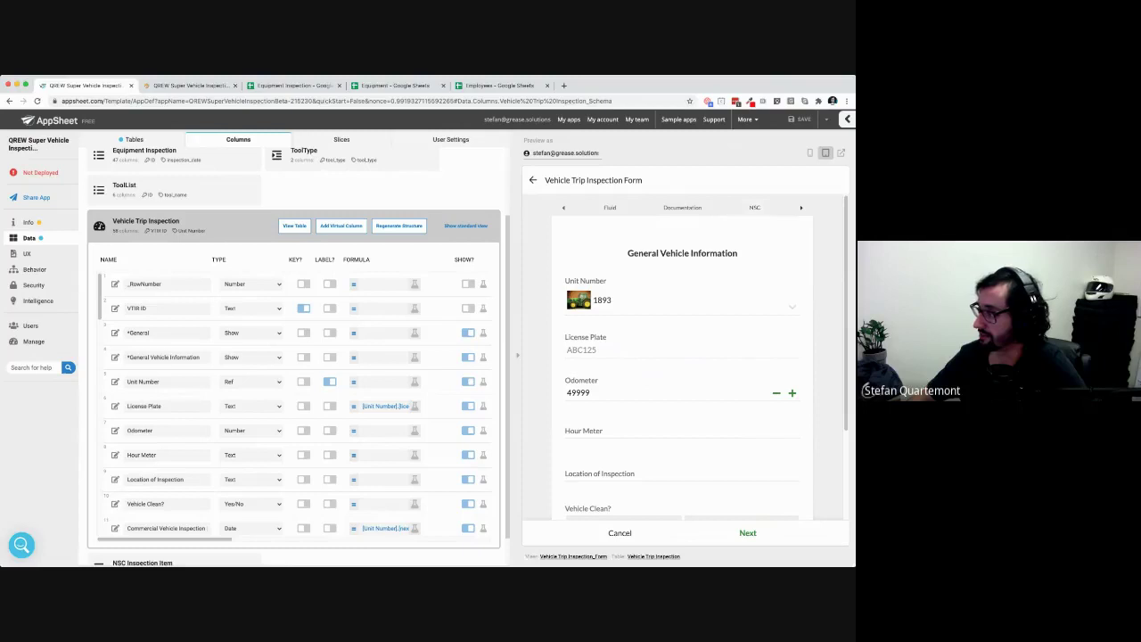
pyautogui.click(563, 208)
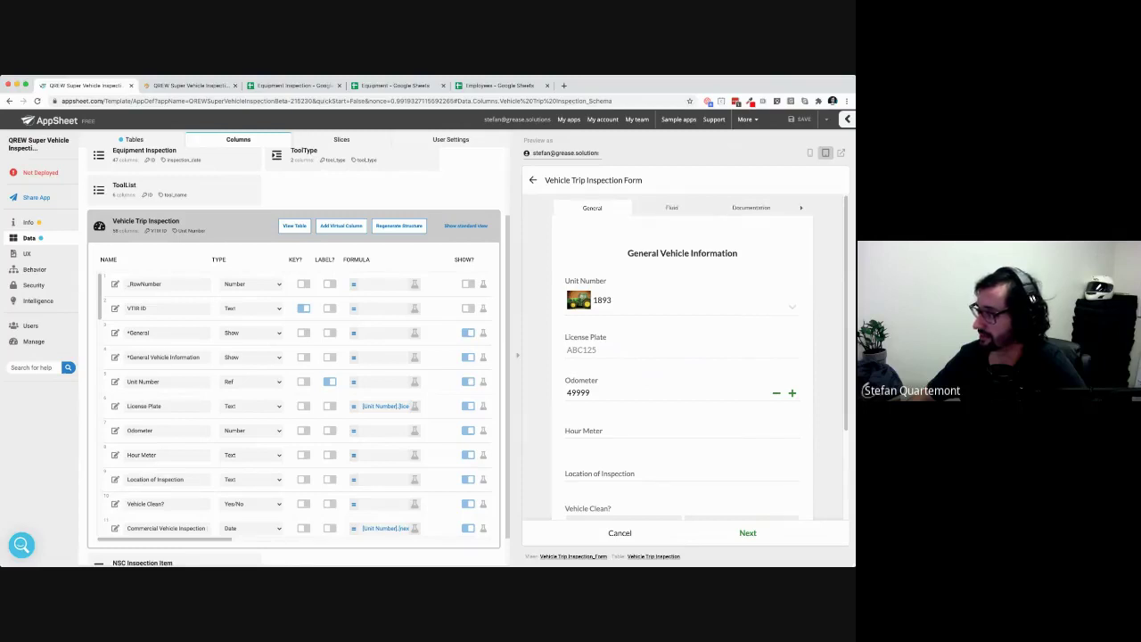
pyautogui.doubleClick(572, 393)
pyautogui.write('50001')
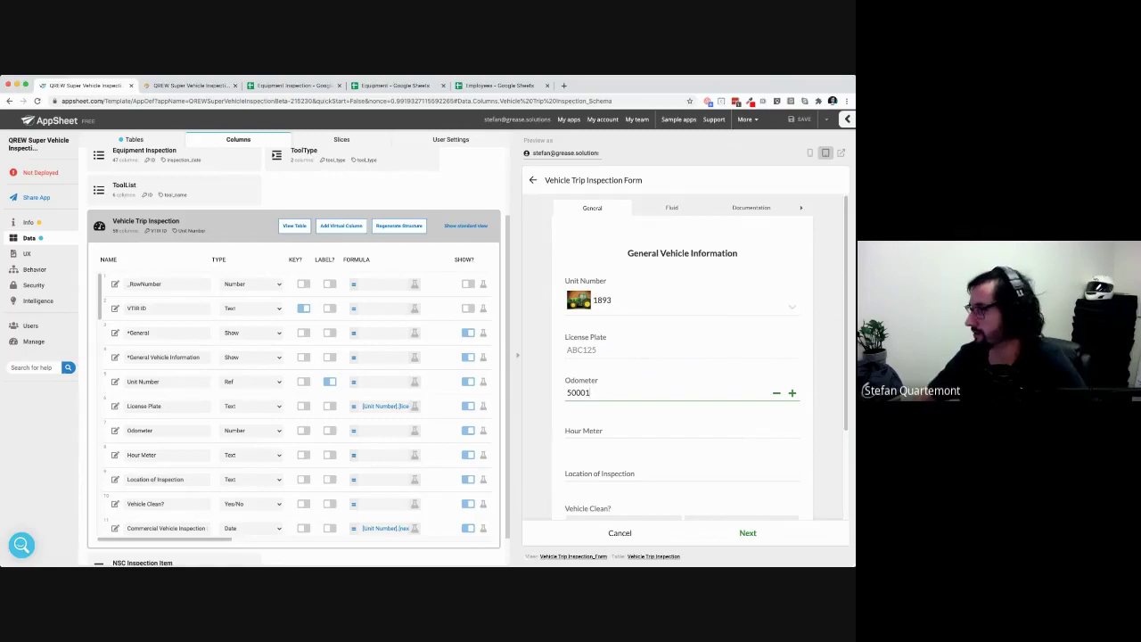
# Page through the inspection form's sections to reach the NSC inspection page
pyautogui.click(801, 208)
pyautogui.click(801, 207)
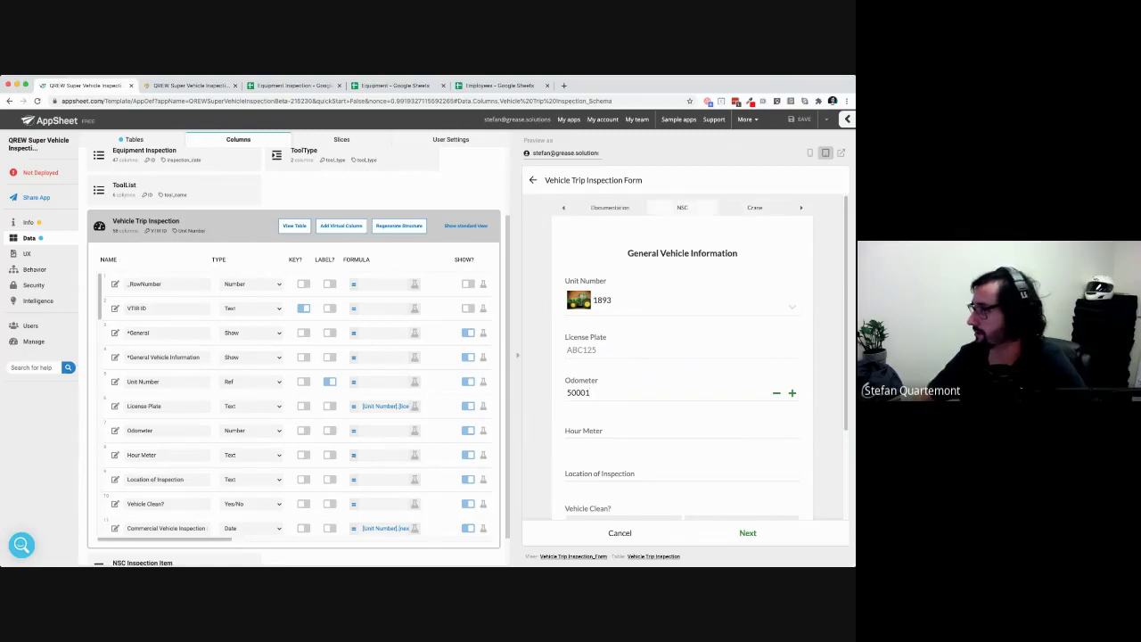
pyautogui.click(682, 207)
pyautogui.click(610, 207)
pyautogui.click(563, 208)
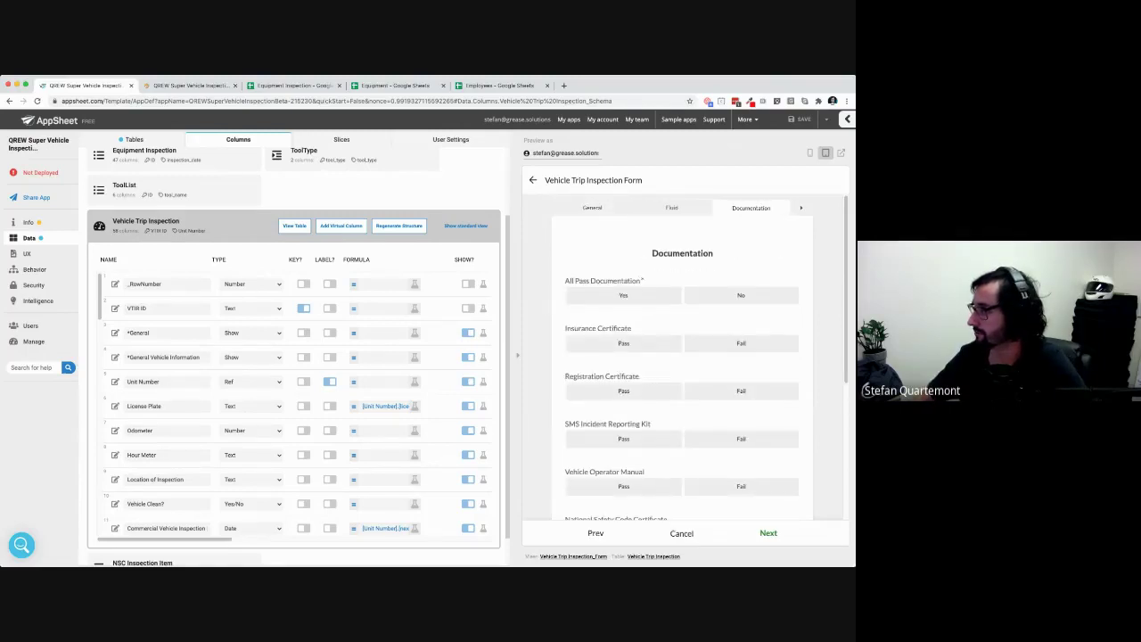
pyautogui.click(591, 208)
pyautogui.click(682, 435)
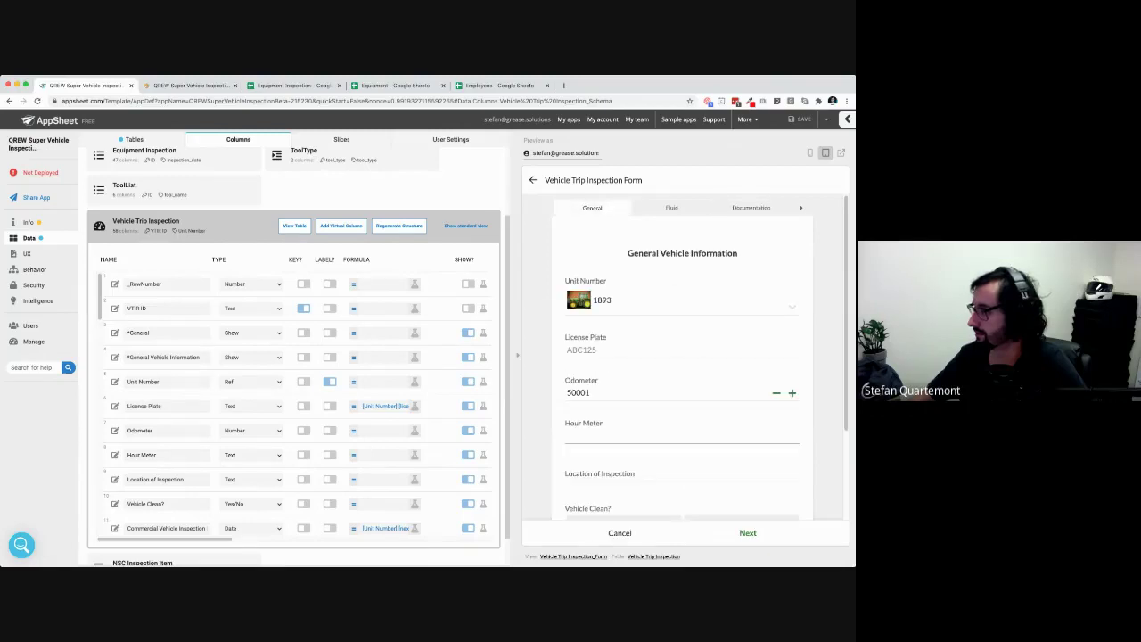
pyautogui.hotkey('shift', 'Tab')
pyautogui.hotkey('shift', 'Tab')
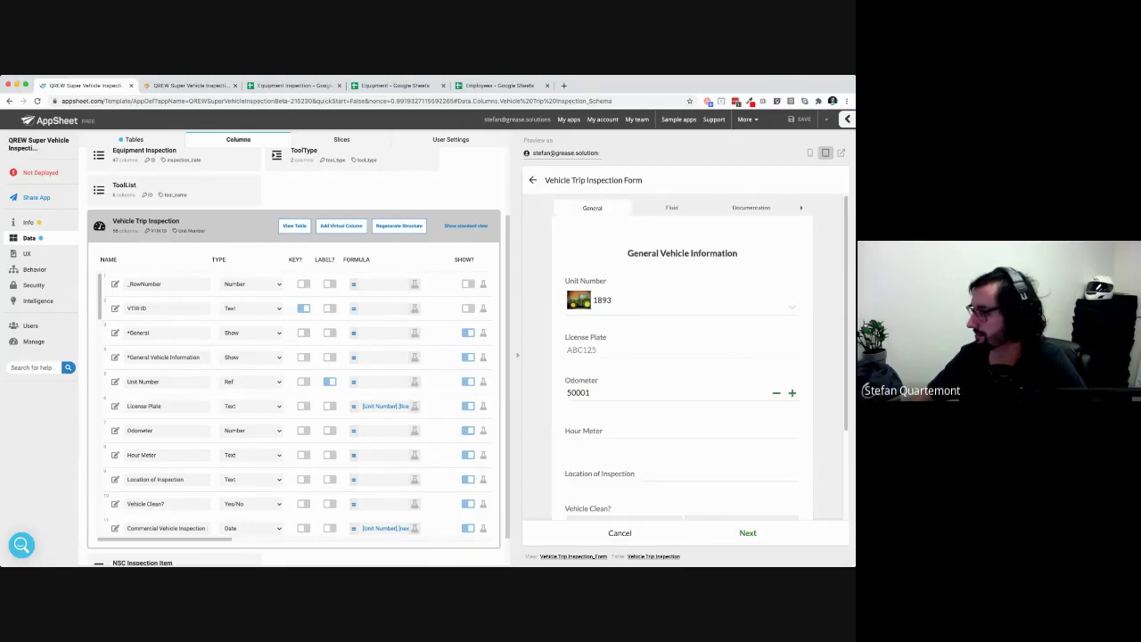
pyautogui.click(800, 207)
pyautogui.click(755, 208)
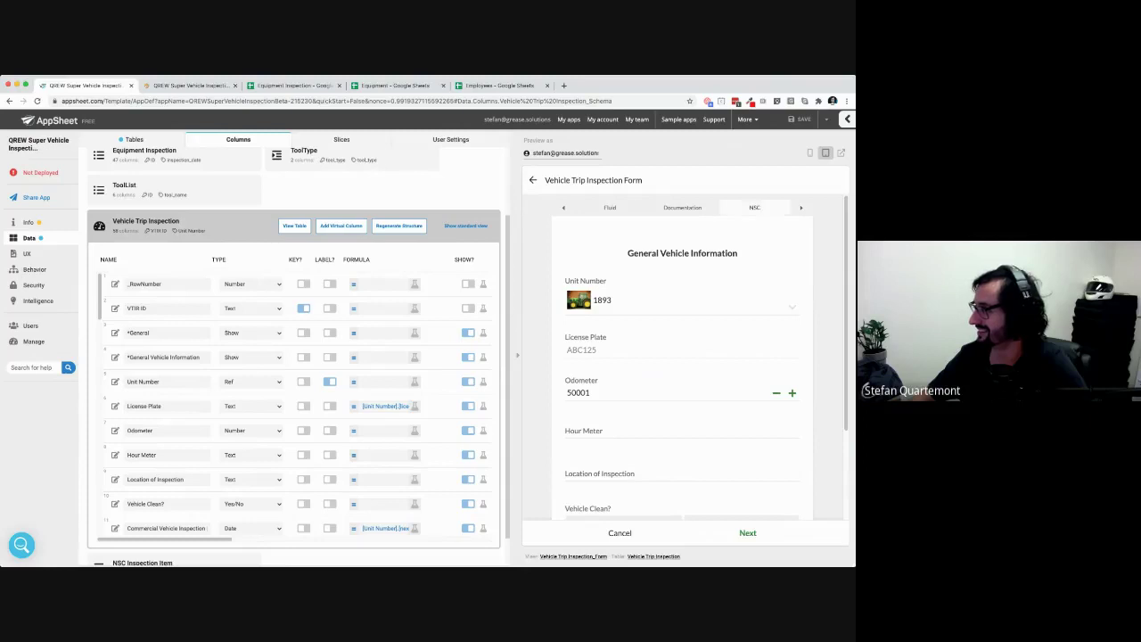
# Scroll the column list down to *NSC and open its column settings
pyautogui.scroll(-5, 682, 356)
pyautogui.scroll(5, 682, 356)
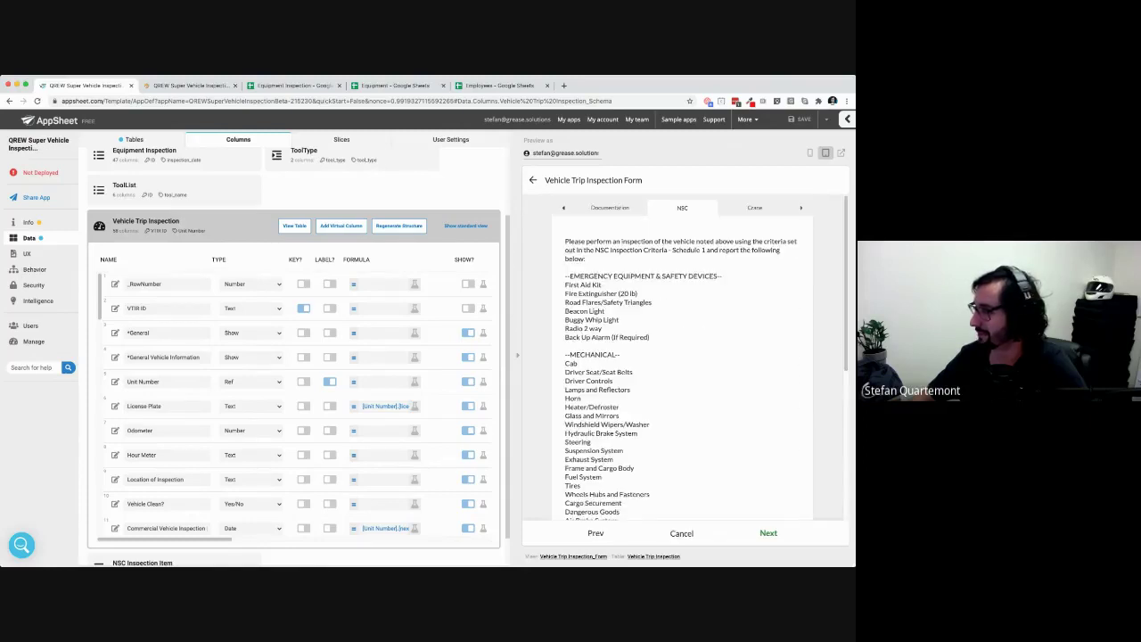
pyautogui.scroll(-3, 294, 406)
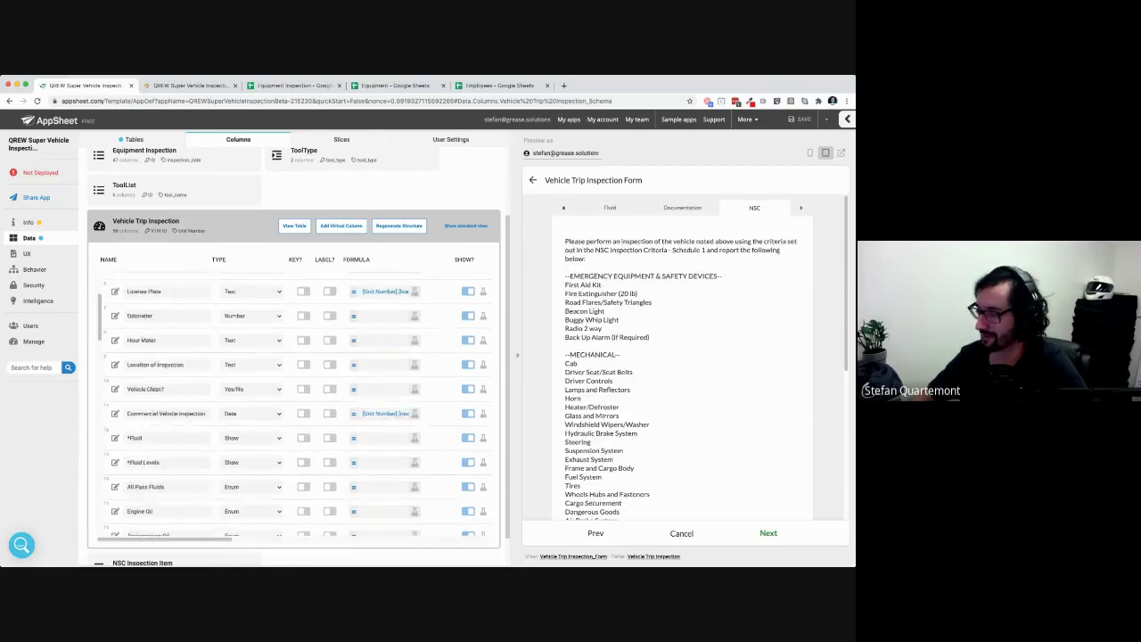
pyautogui.scroll(-6, 294, 499)
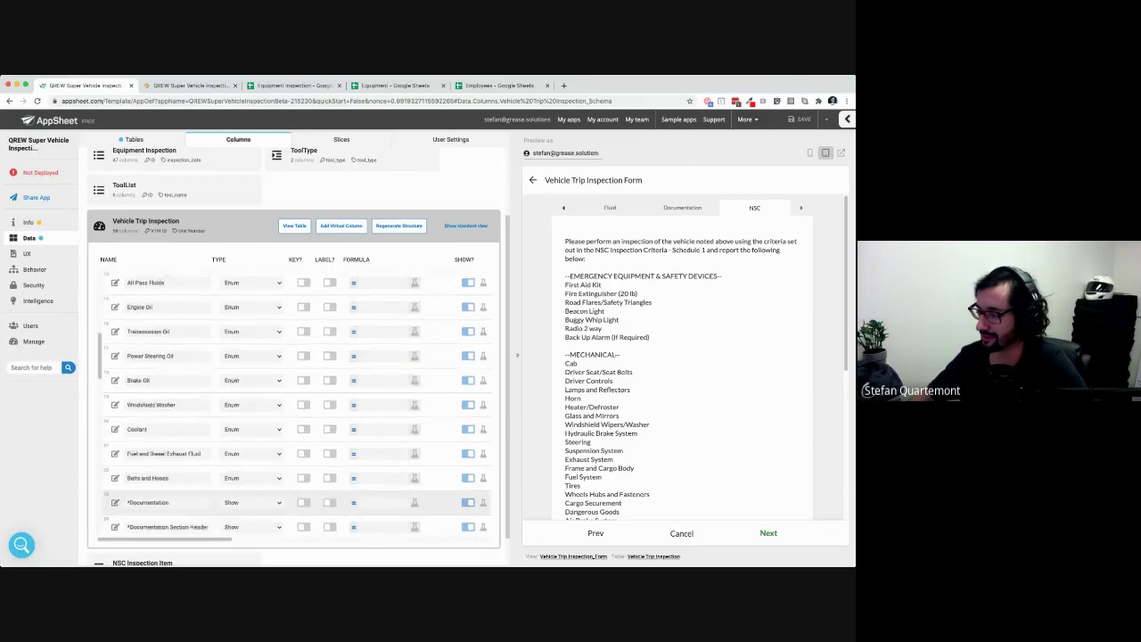
pyautogui.scroll(-4, 295, 401)
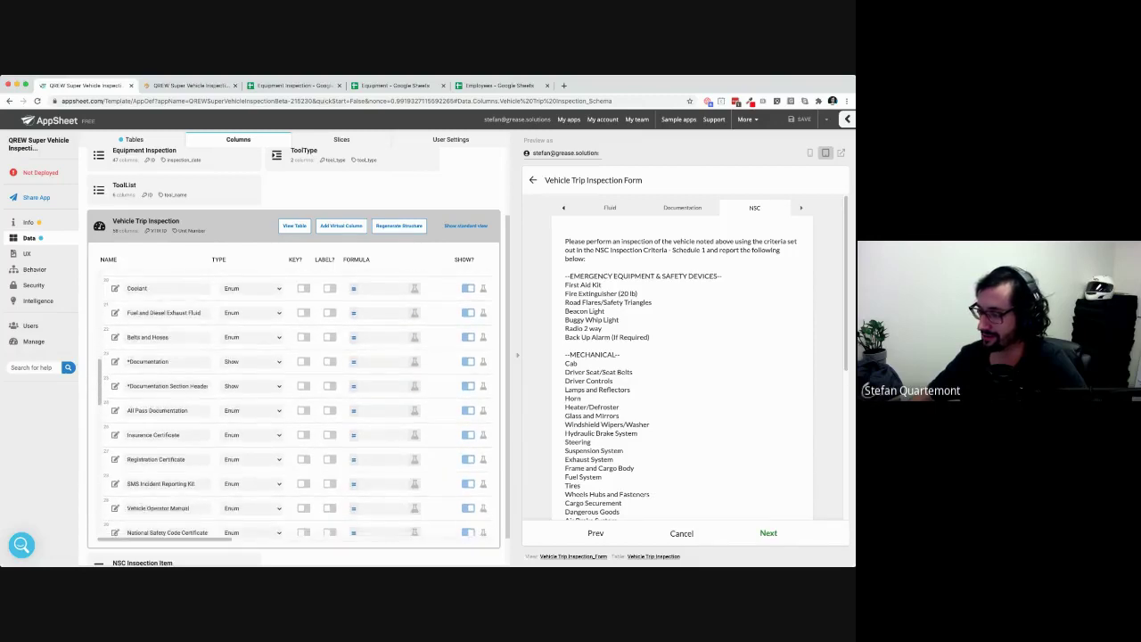
pyautogui.scroll(-4, 294, 486)
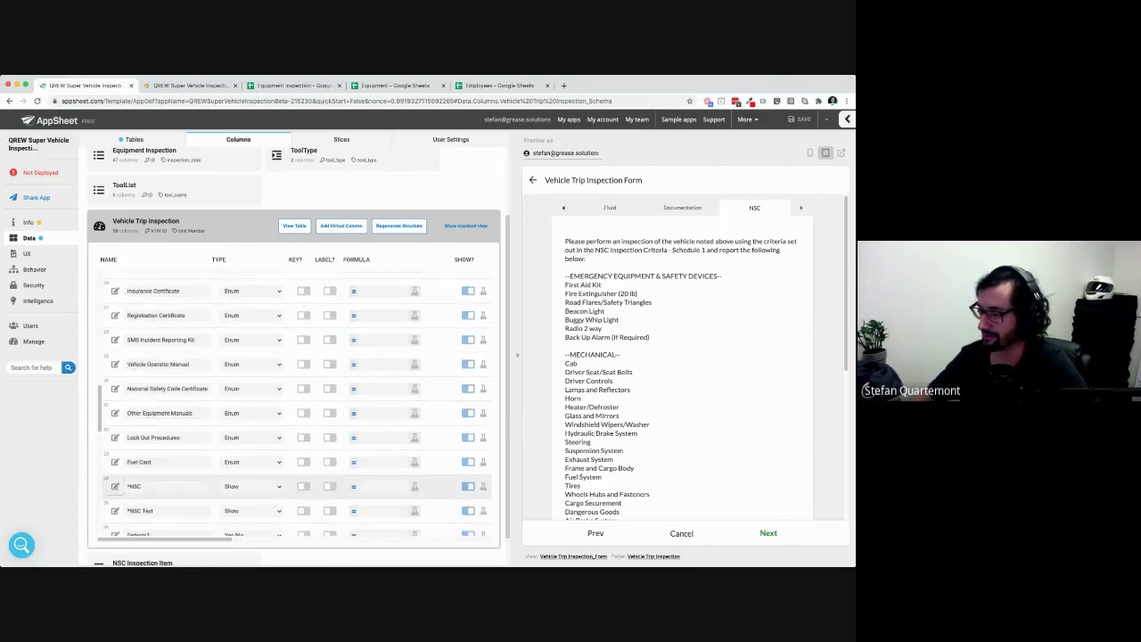
pyautogui.click(115, 486)
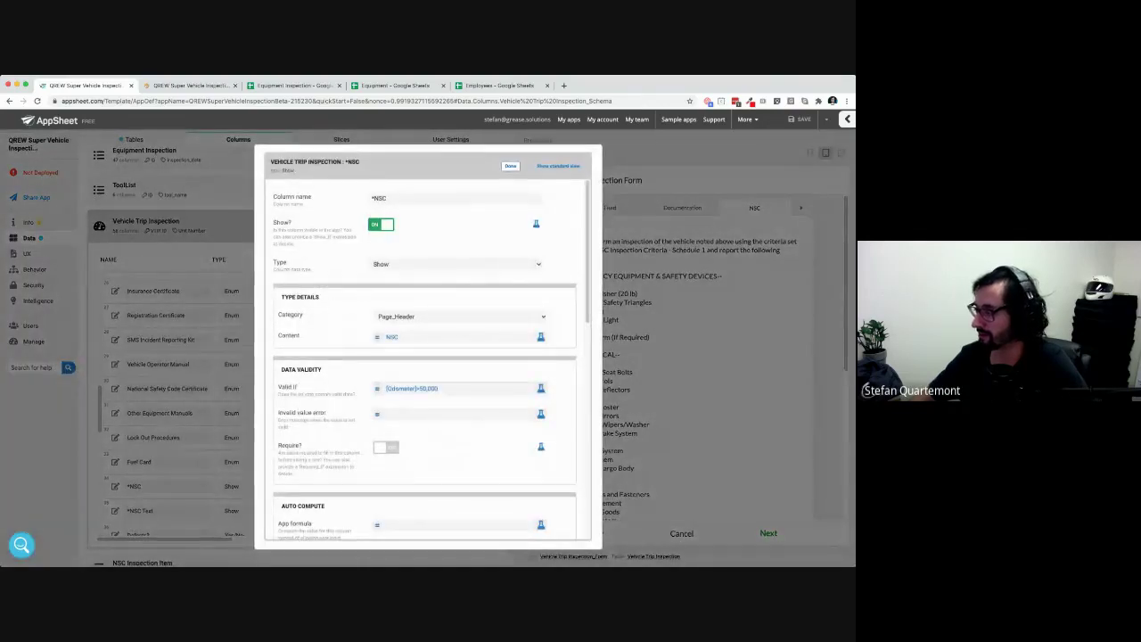
# Change the *NSC Valid If expression to [Odometer]>50000 without the comma, save it, and close the settings
pyautogui.click(438, 389)
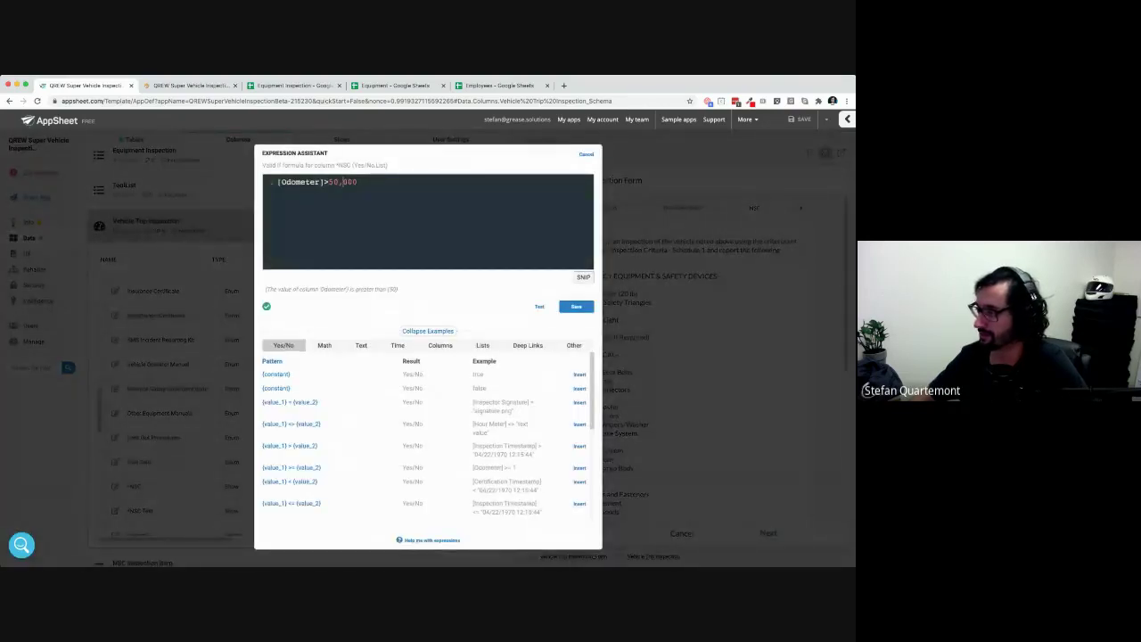
pyautogui.press('BackSpace')
pyautogui.press('BackSpace')
pyautogui.press('BackSpace')
pyautogui.press('BackSpace')
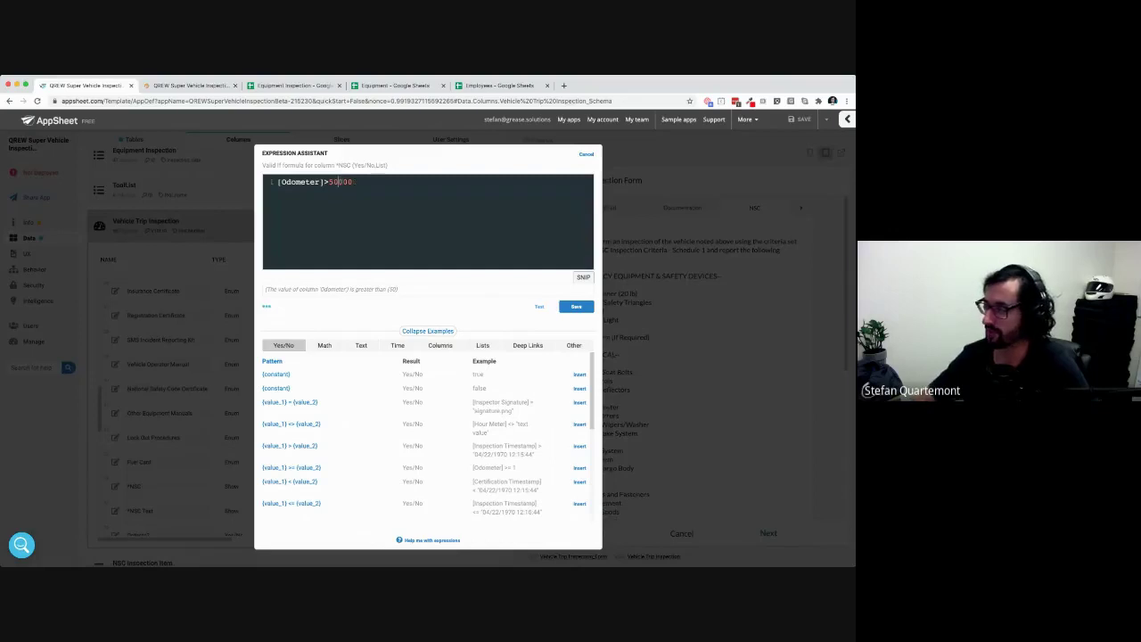
pyautogui.write('000')
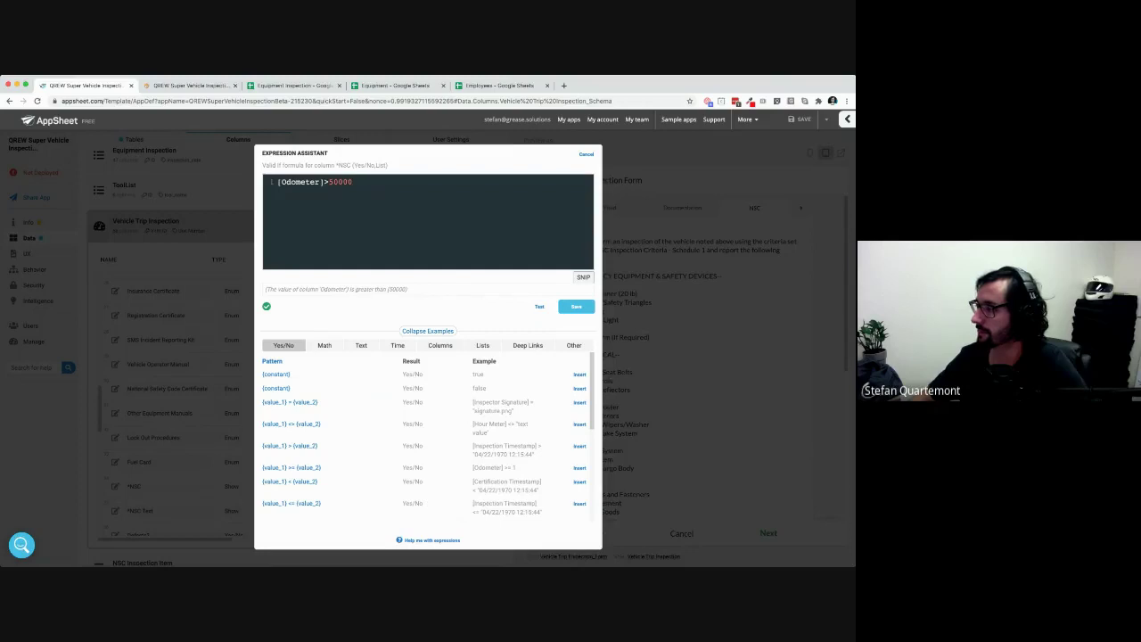
pyautogui.click(576, 306)
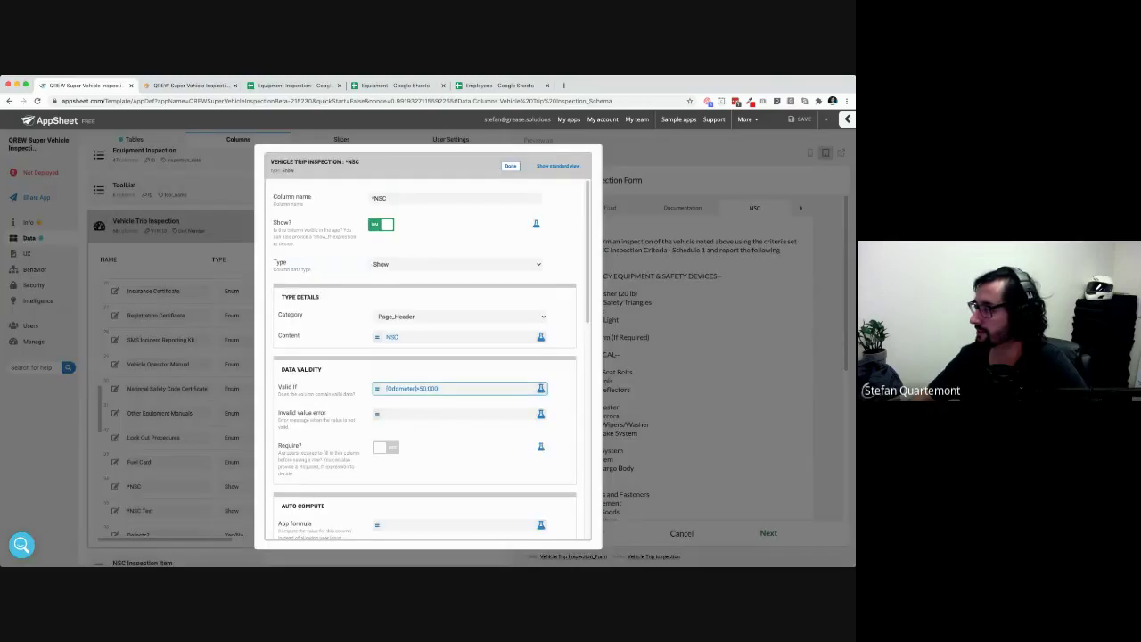
pyautogui.click(509, 166)
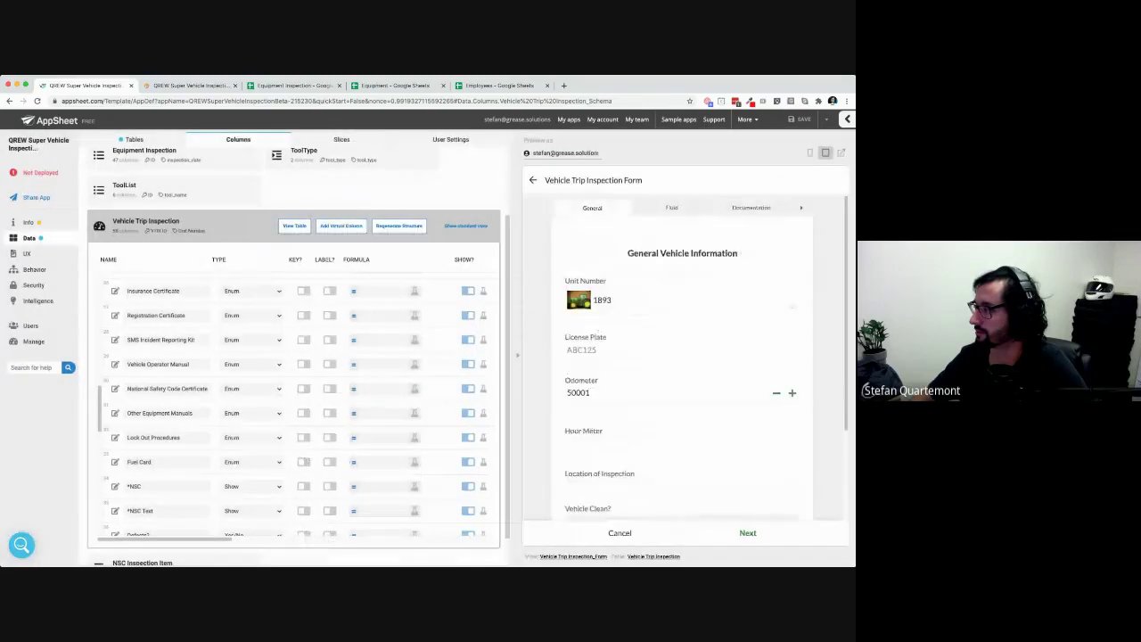
# Set Odometer to 1000 and check whether the NSC page still opens
pyautogui.doubleClick(577, 393)
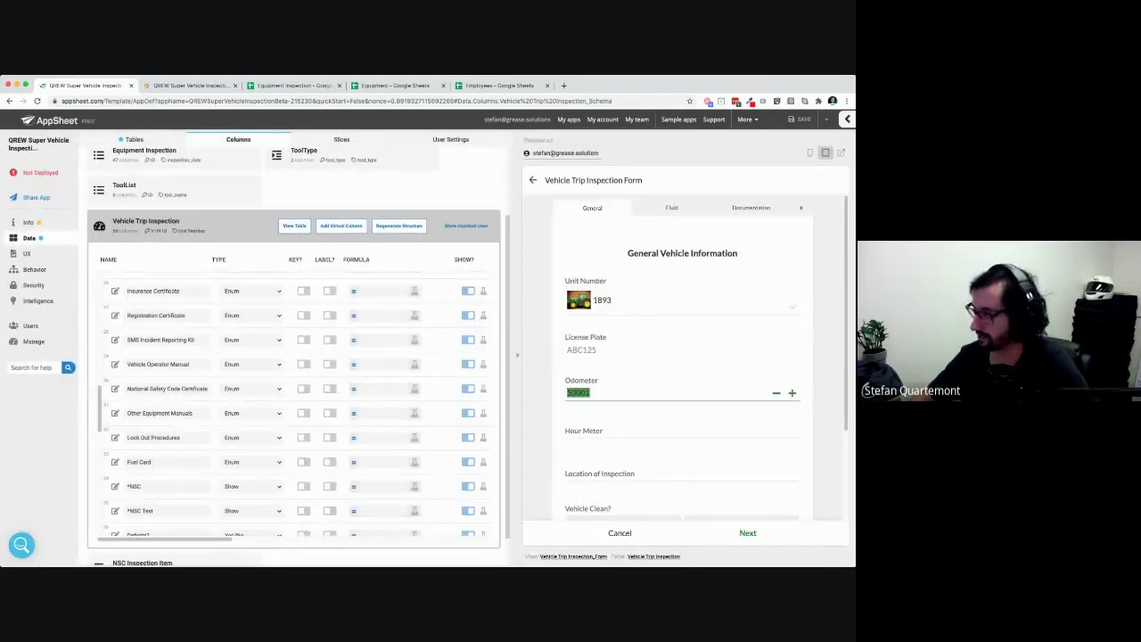
pyautogui.write('100')
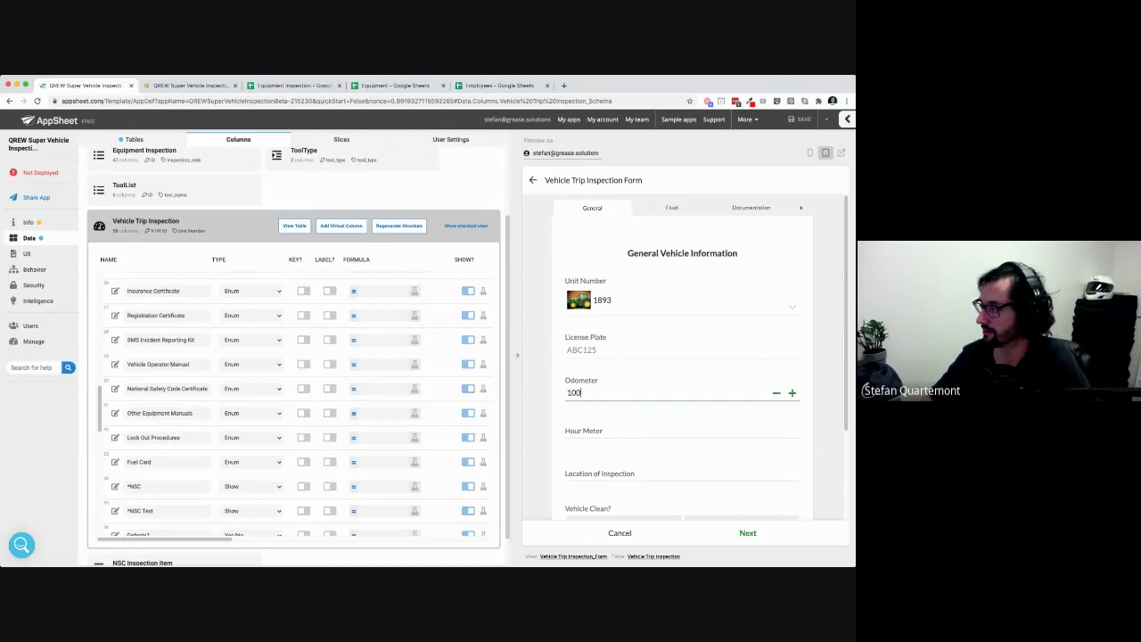
pyautogui.write('0')
pyautogui.press('Tab')
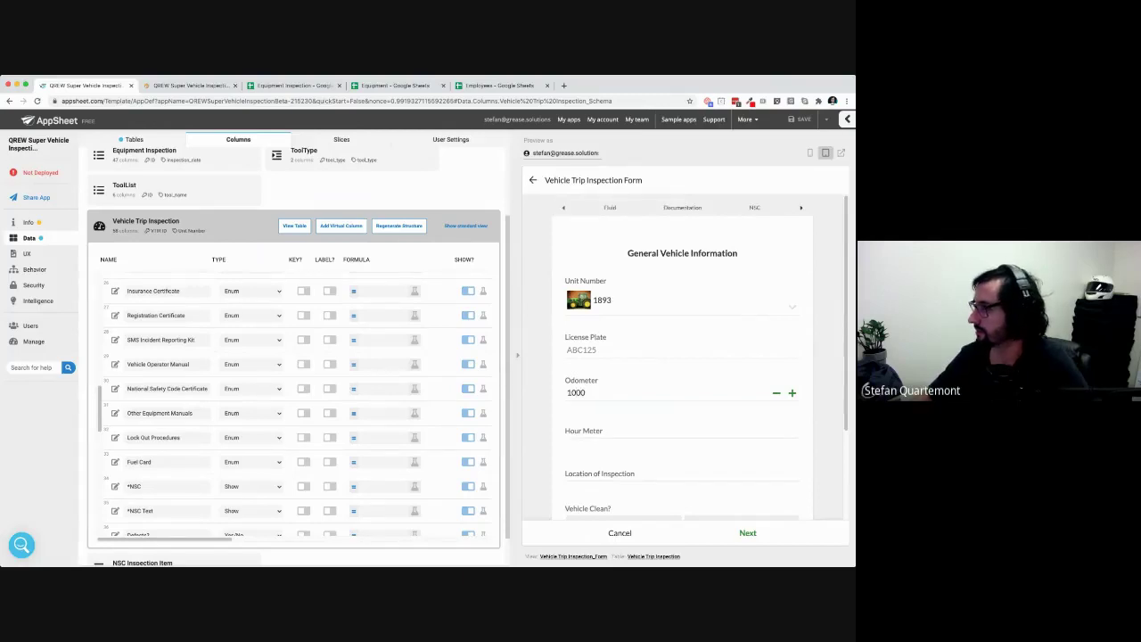
pyautogui.click(754, 208)
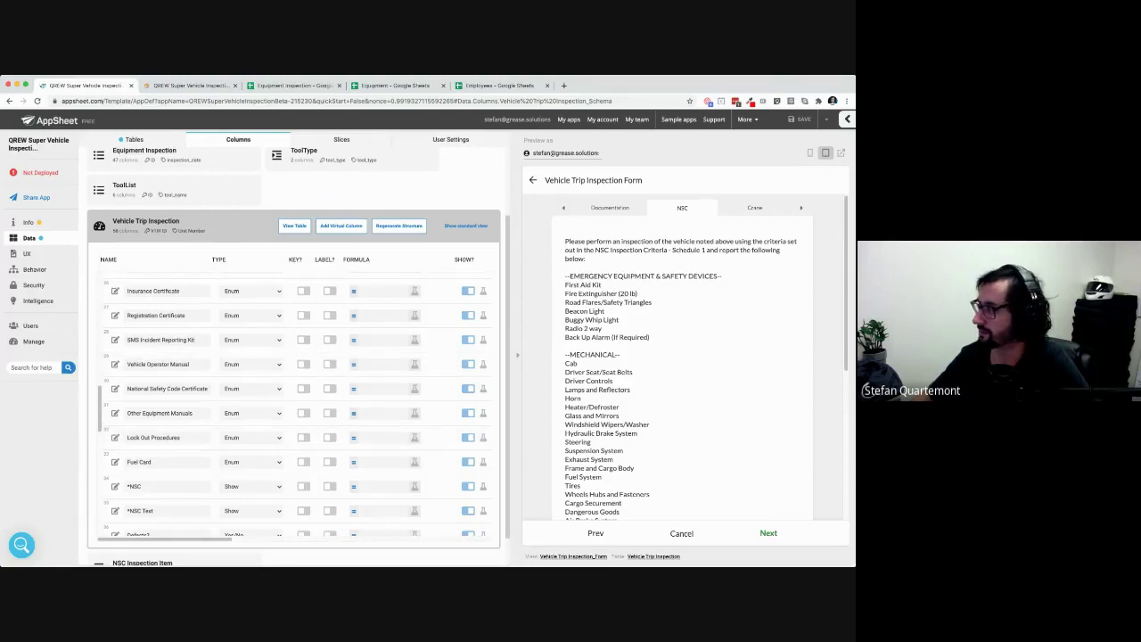
pyautogui.click(565, 207)
pyautogui.click(564, 208)
pyautogui.click(570, 208)
# Lower Odometer to 10 and test the NSC page again
pyautogui.doubleClick(576, 393)
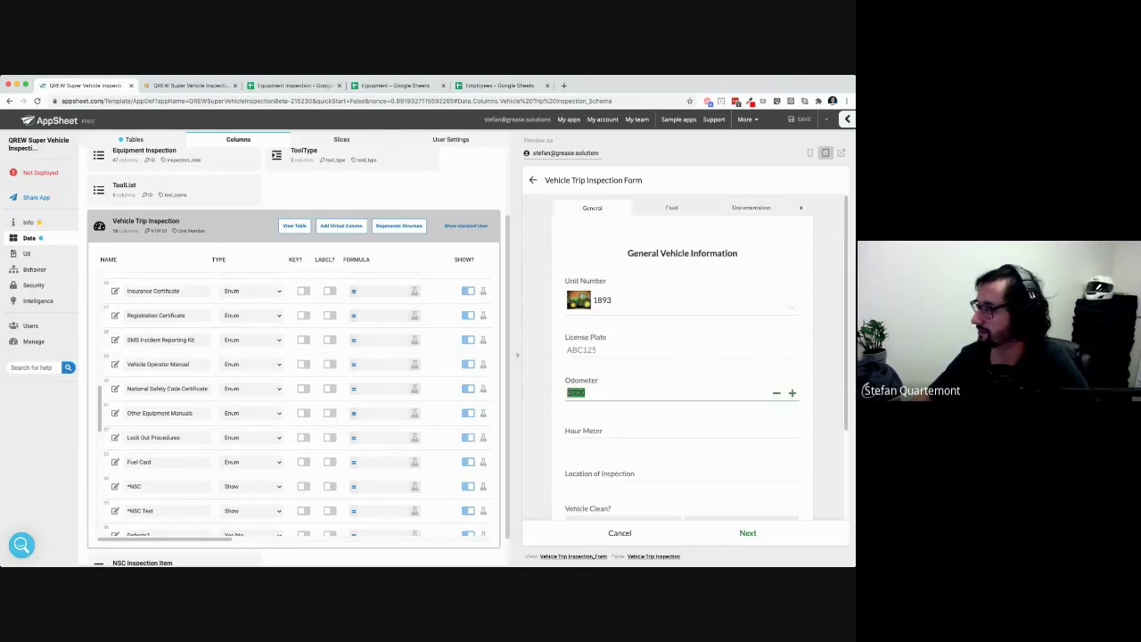
pyautogui.write('10')
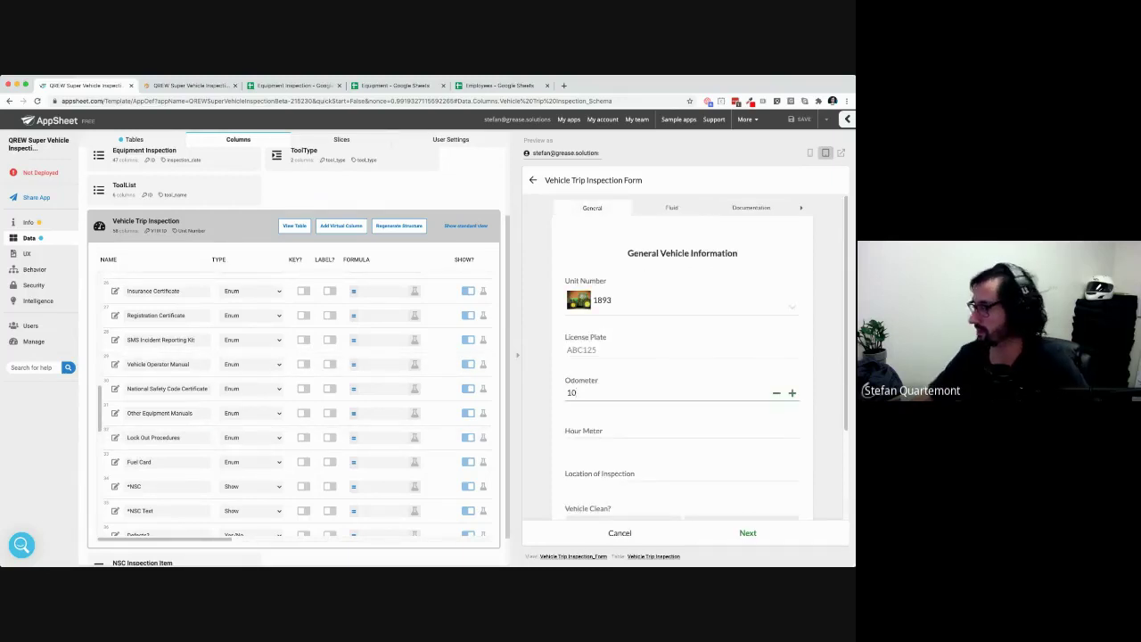
pyautogui.click(801, 208)
pyautogui.click(754, 208)
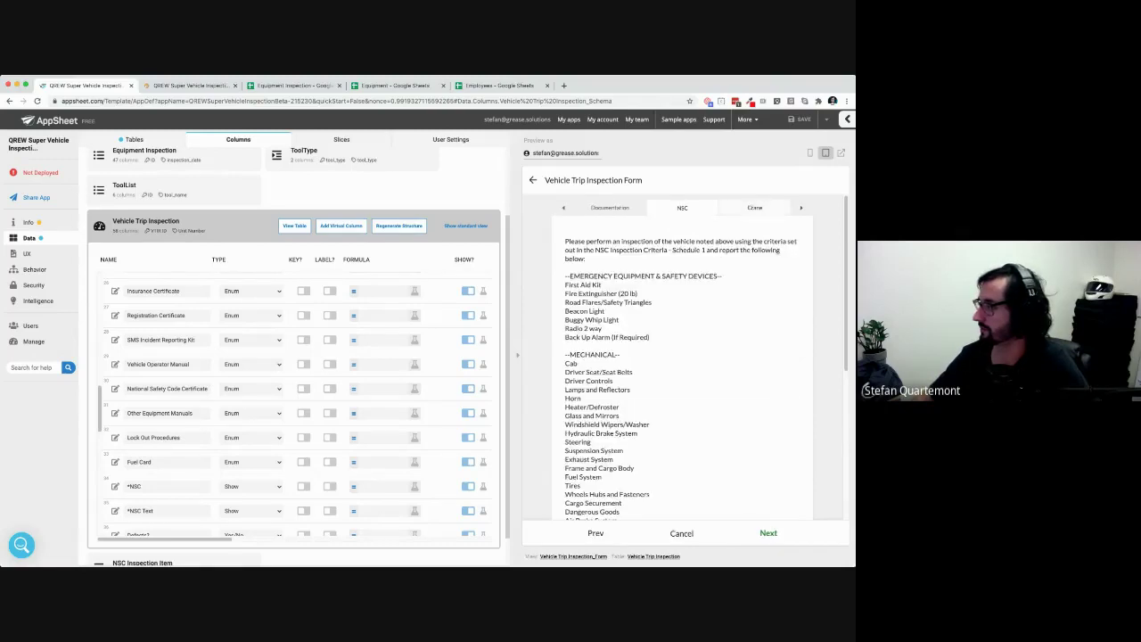
pyautogui.click(610, 208)
pyautogui.click(563, 208)
pyautogui.click(592, 208)
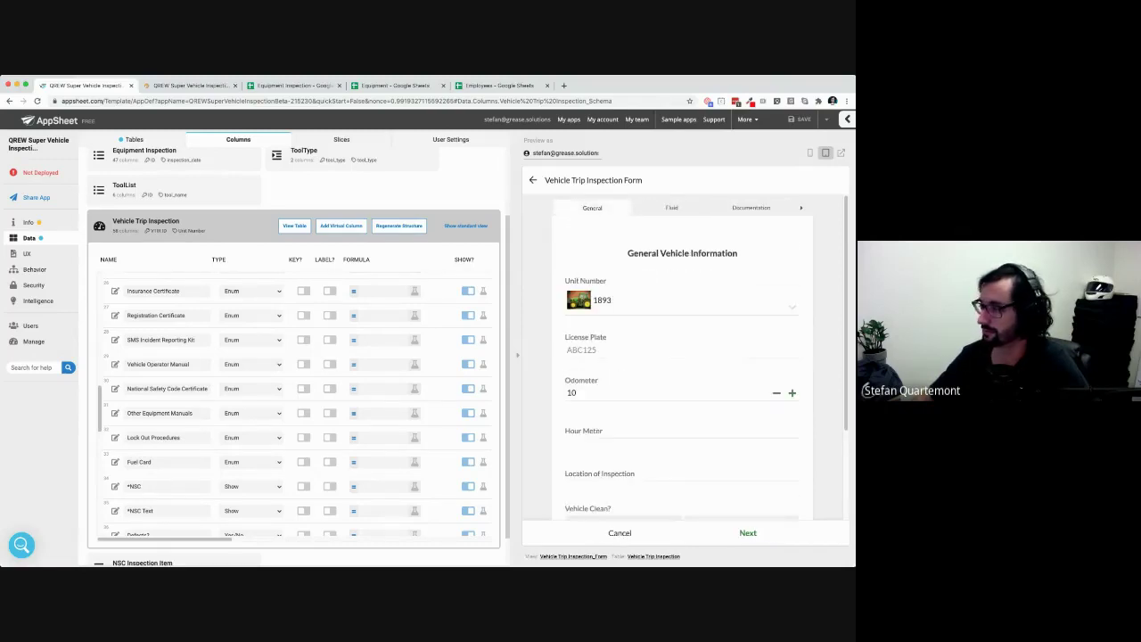
# Page the preview form through its Documentation, NSC and Crane sections
pyautogui.scroll(-1, 206, 458)
pyautogui.scroll(-10, 207, 458)
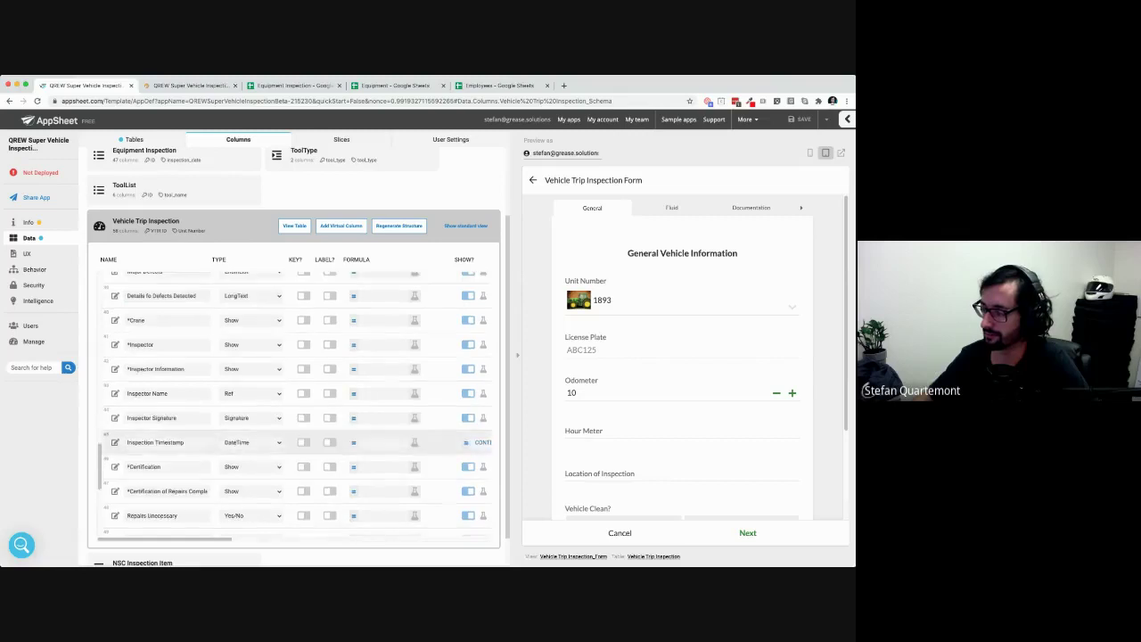
pyautogui.scroll(-5, 206, 482)
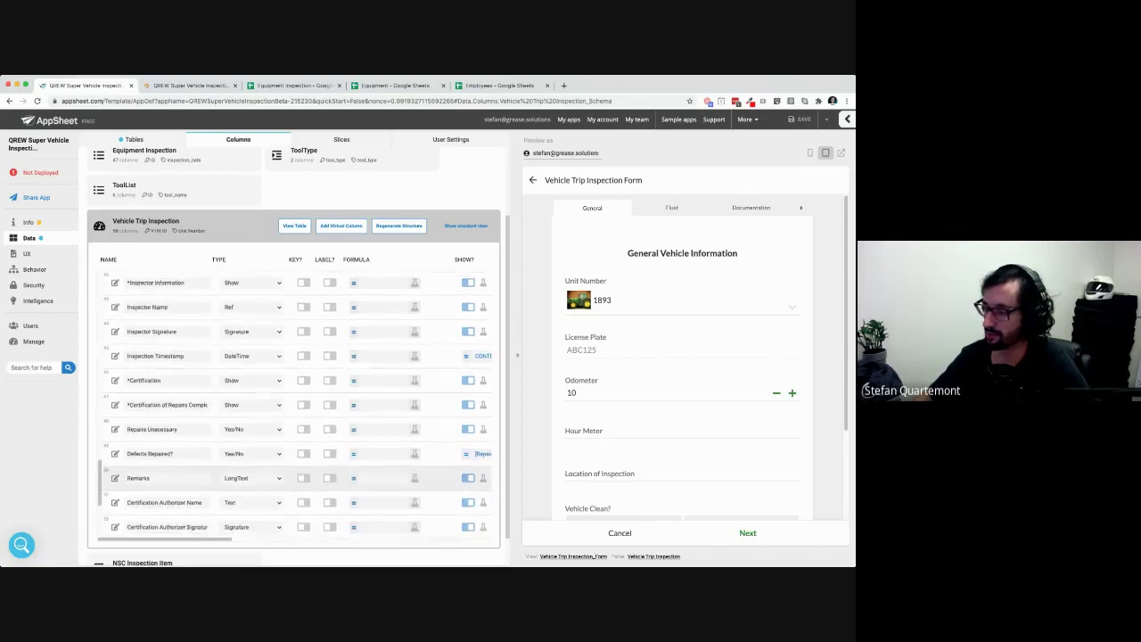
pyautogui.scroll(8, 294, 401)
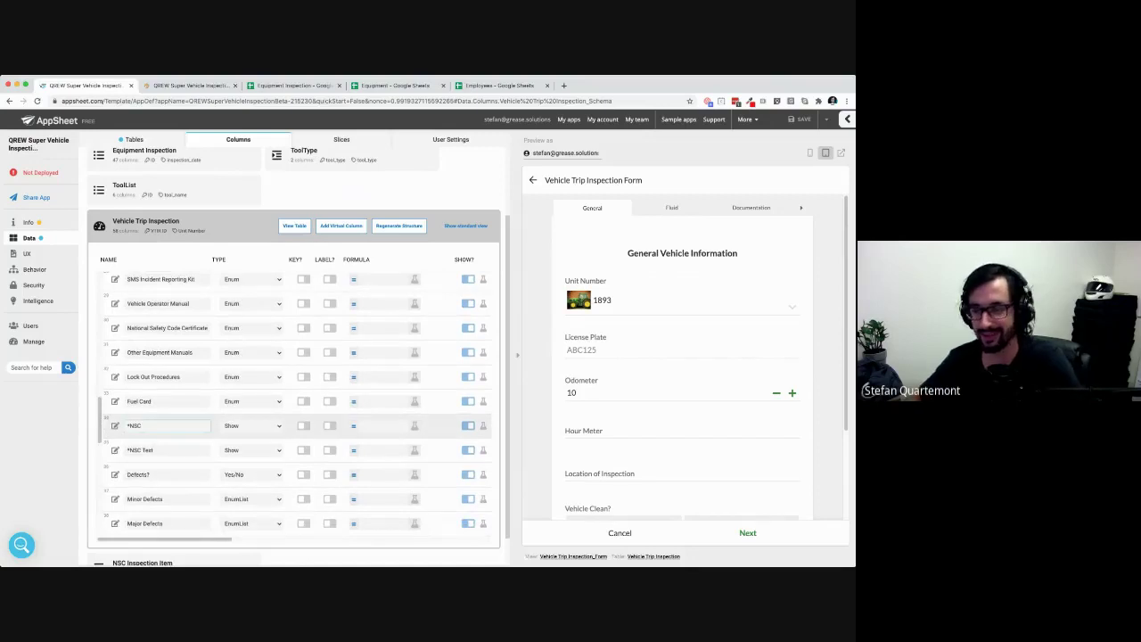
pyautogui.scroll(3, 294, 401)
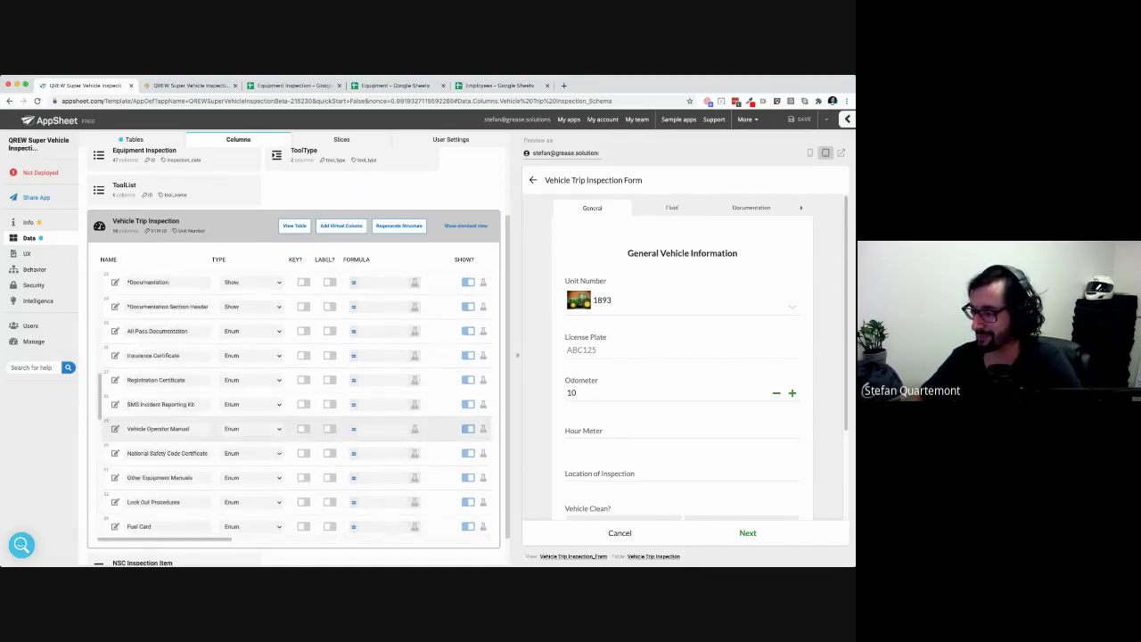
pyautogui.scroll(10, 294, 401)
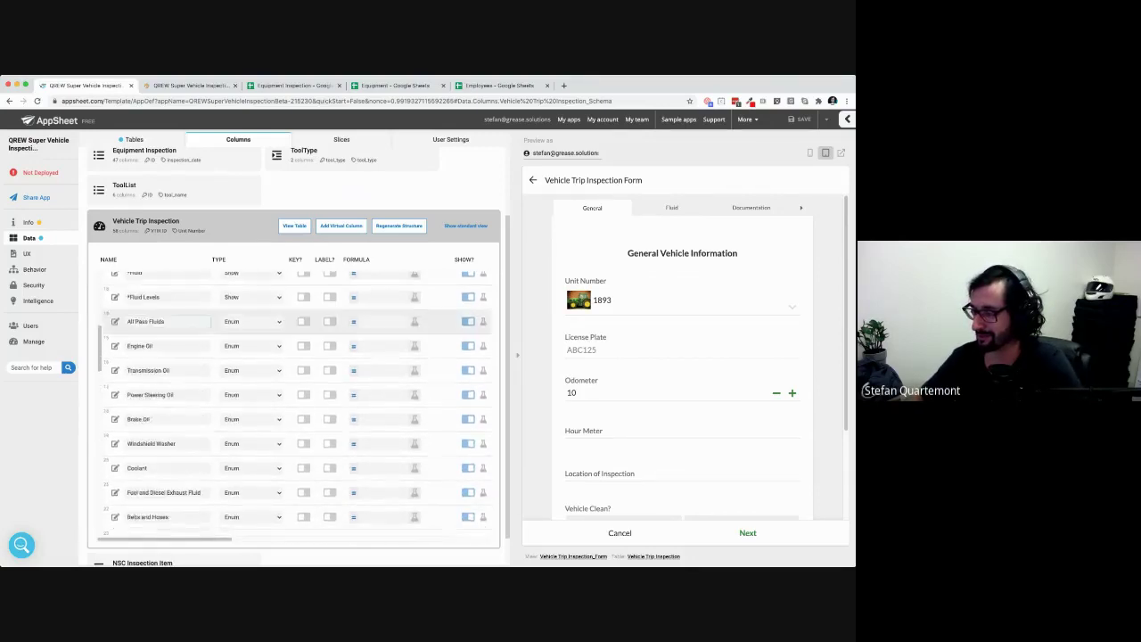
pyautogui.scroll(-5, 294, 401)
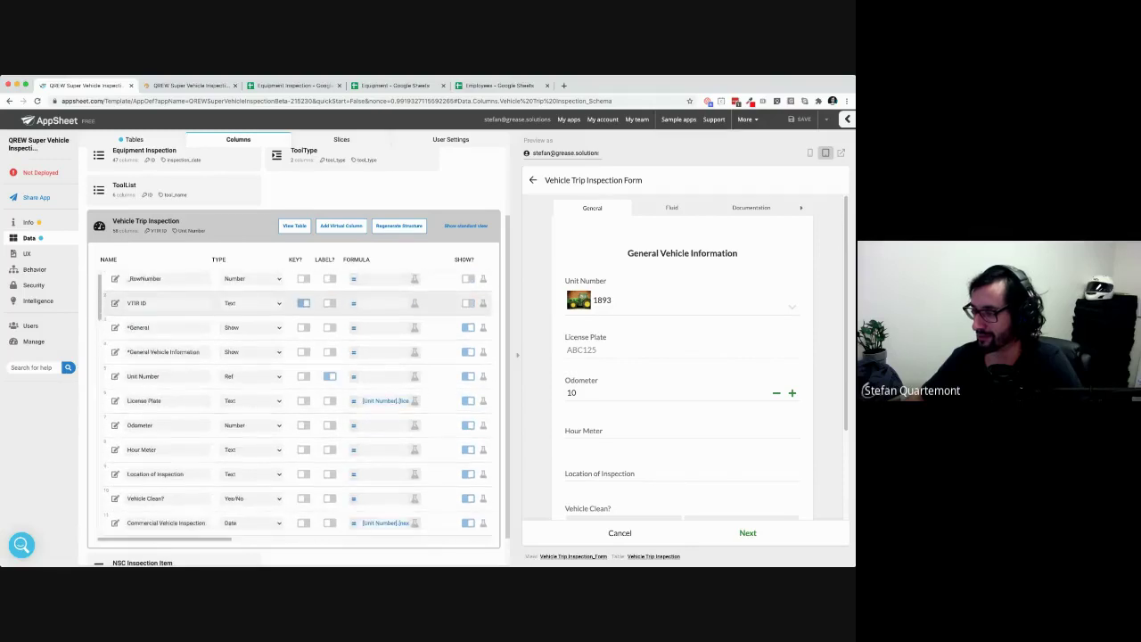
pyautogui.scroll(-10, 294, 401)
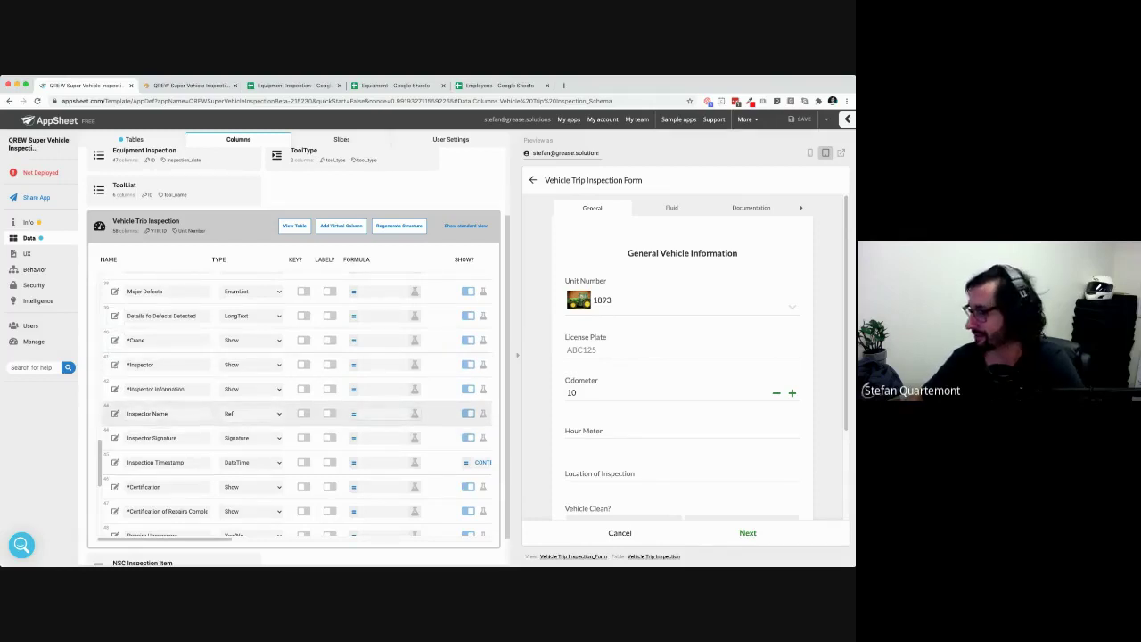
pyautogui.scroll(-3, 681, 357)
pyautogui.scroll(2, 682, 356)
pyautogui.scroll(1, 681, 356)
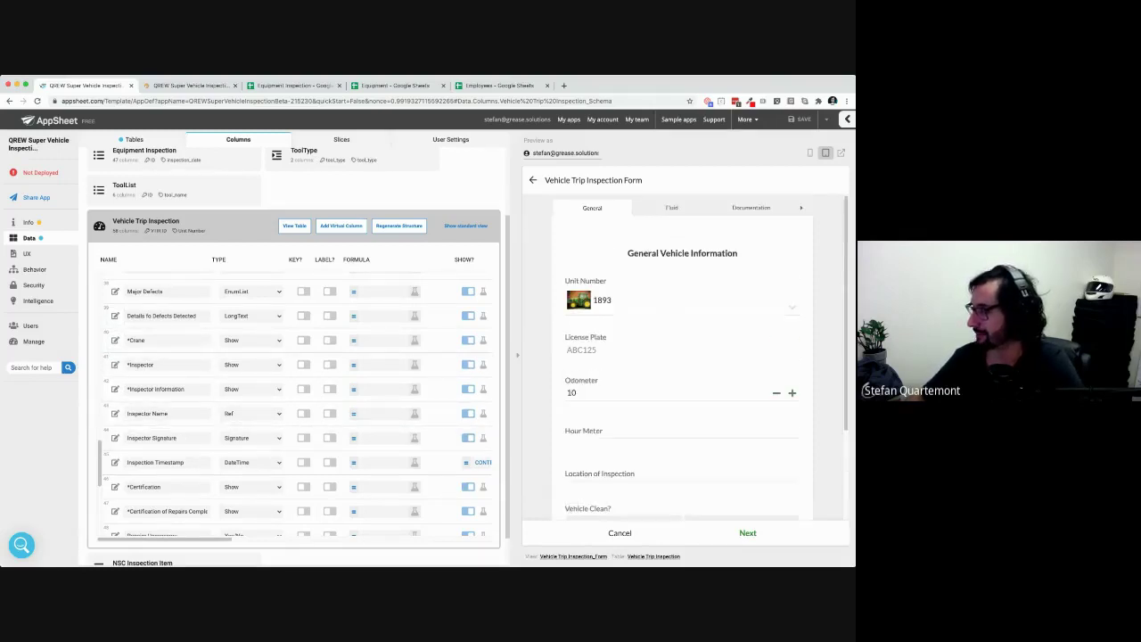
pyautogui.click(751, 208)
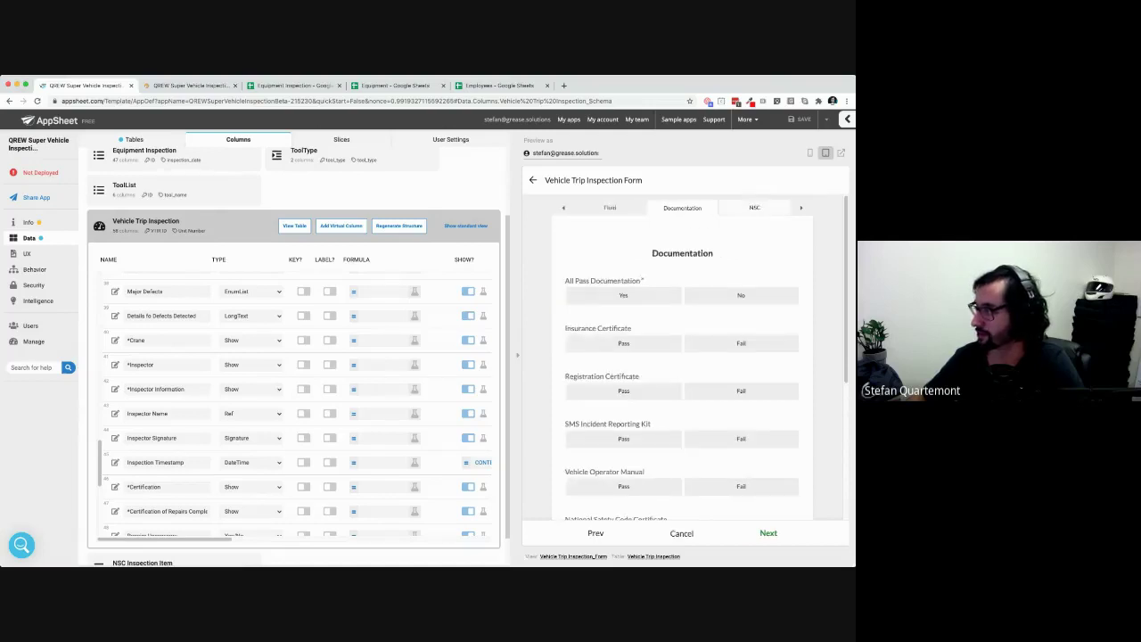
pyautogui.click(754, 208)
pyautogui.click(756, 208)
pyautogui.scroll(2, 294, 374)
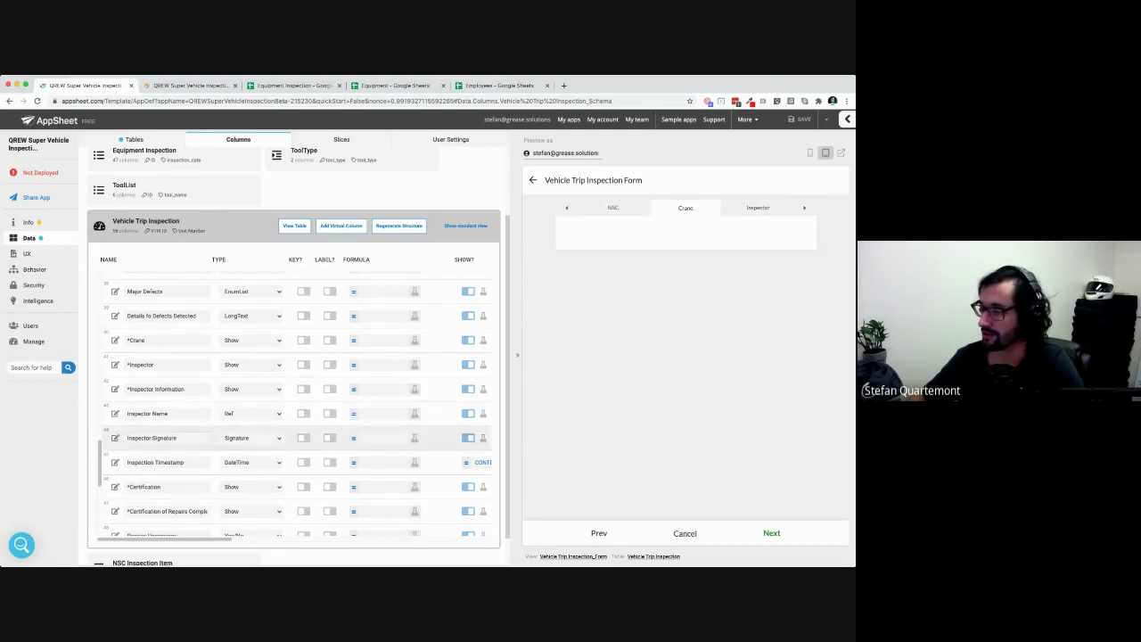
# Glance at the *Crane column settings, then cancel the inspection form and discard its entries
pyautogui.click(115, 373)
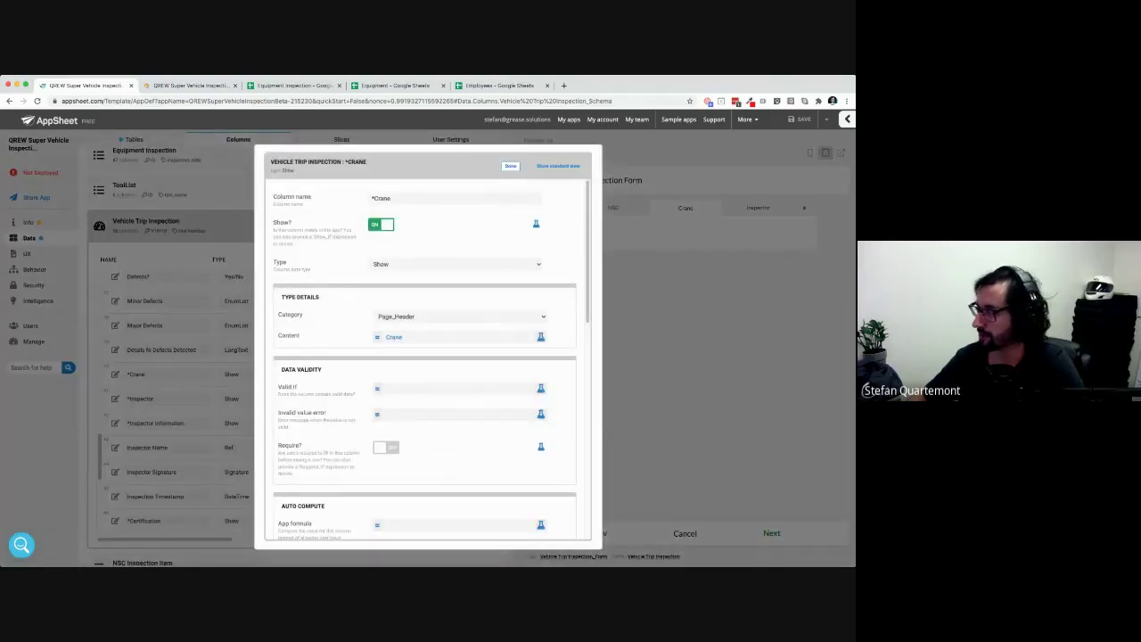
pyautogui.press('Escape')
pyautogui.scroll(5, 294, 392)
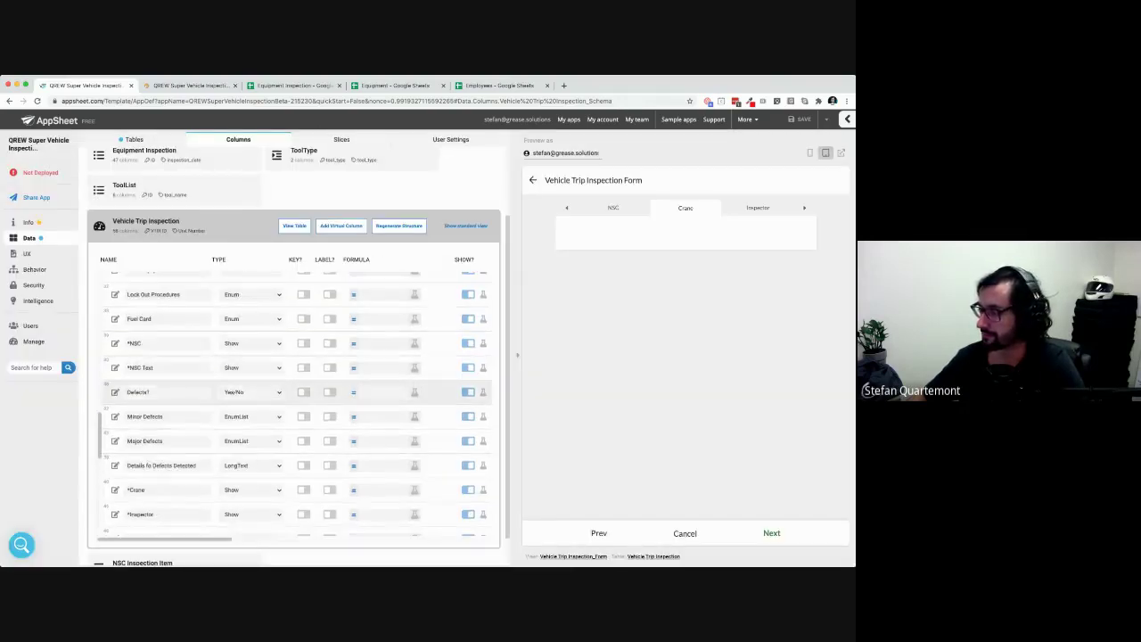
pyautogui.scroll(5, 178, 418)
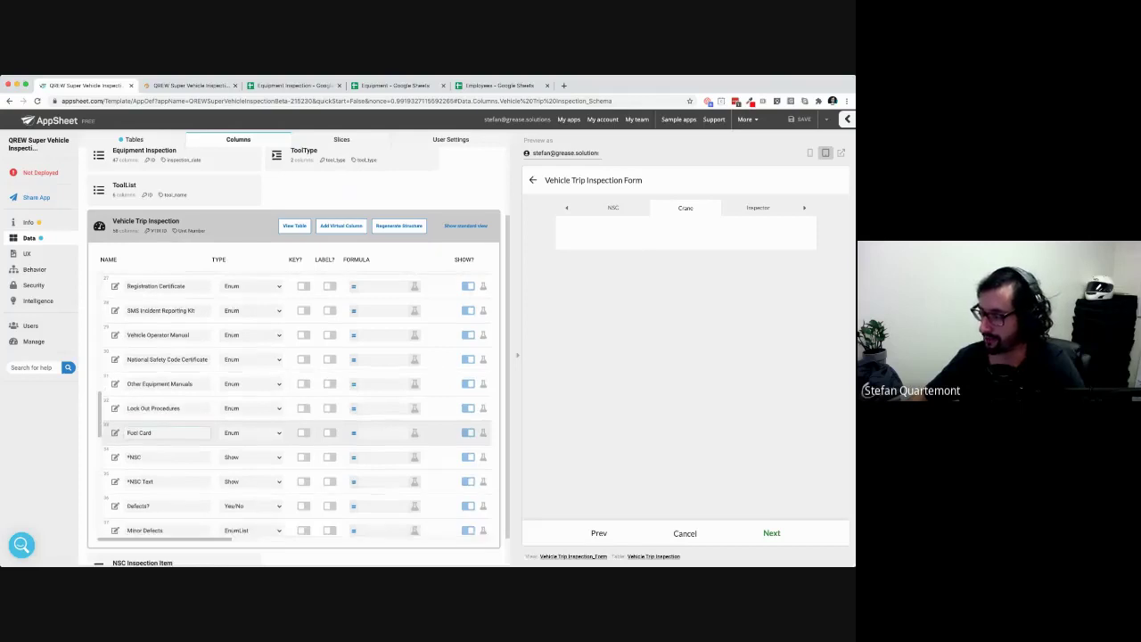
pyautogui.scroll(-5, 179, 432)
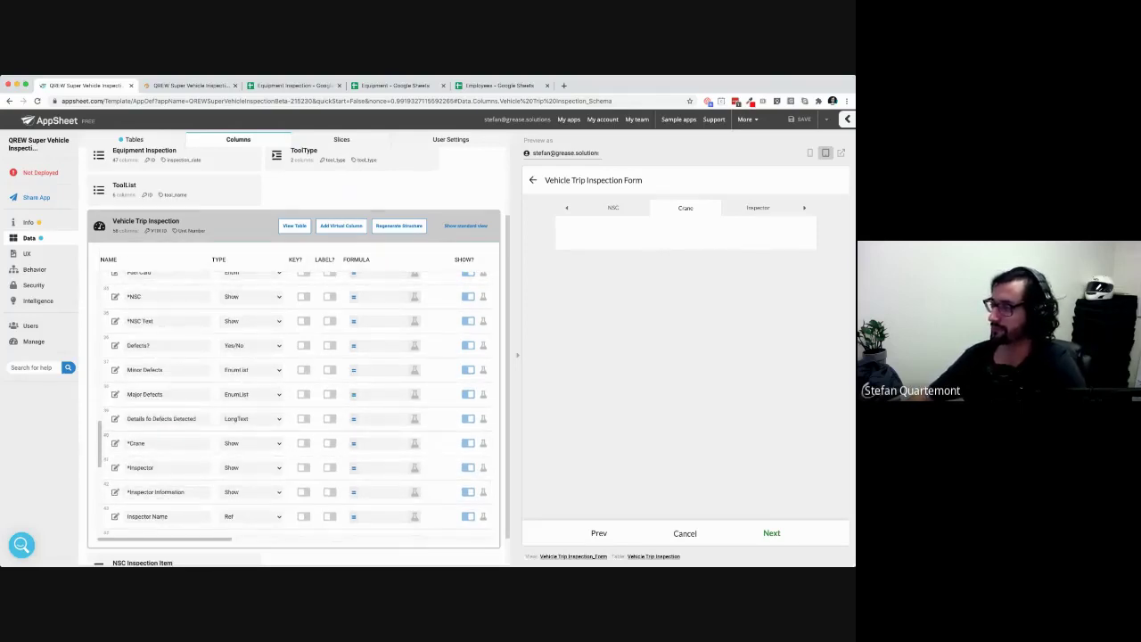
pyautogui.click(685, 533)
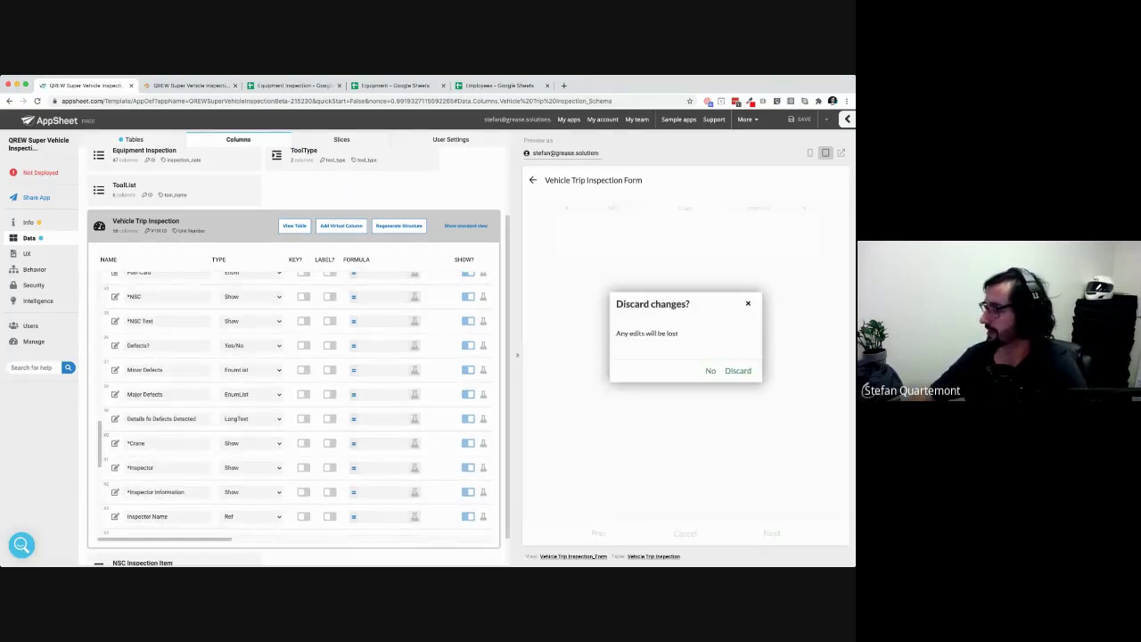
pyautogui.click(737, 370)
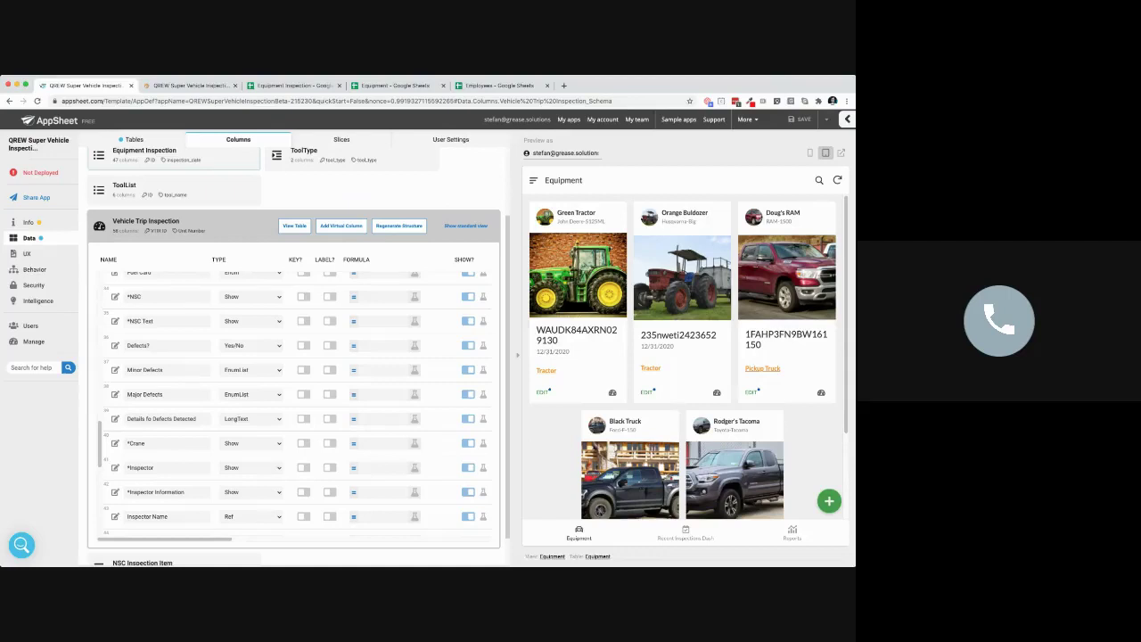
# Collapse the Vehicle Trip Inspection table and open Security's Domain Authentication page
pyautogui.click(242, 226)
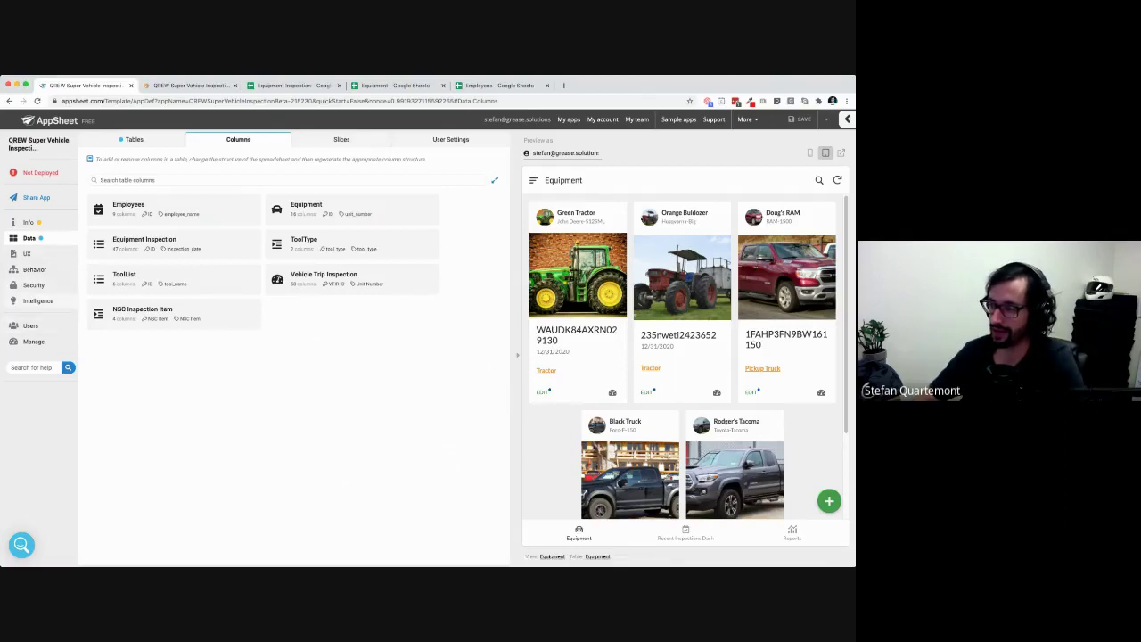
pyautogui.click(53, 285)
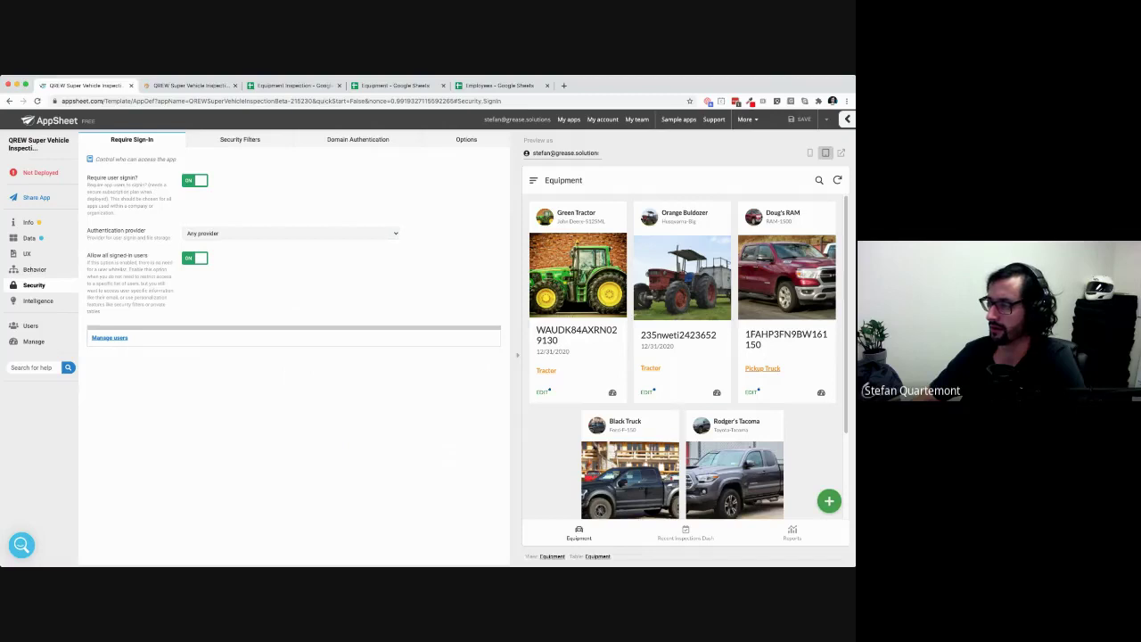
pyautogui.click(358, 140)
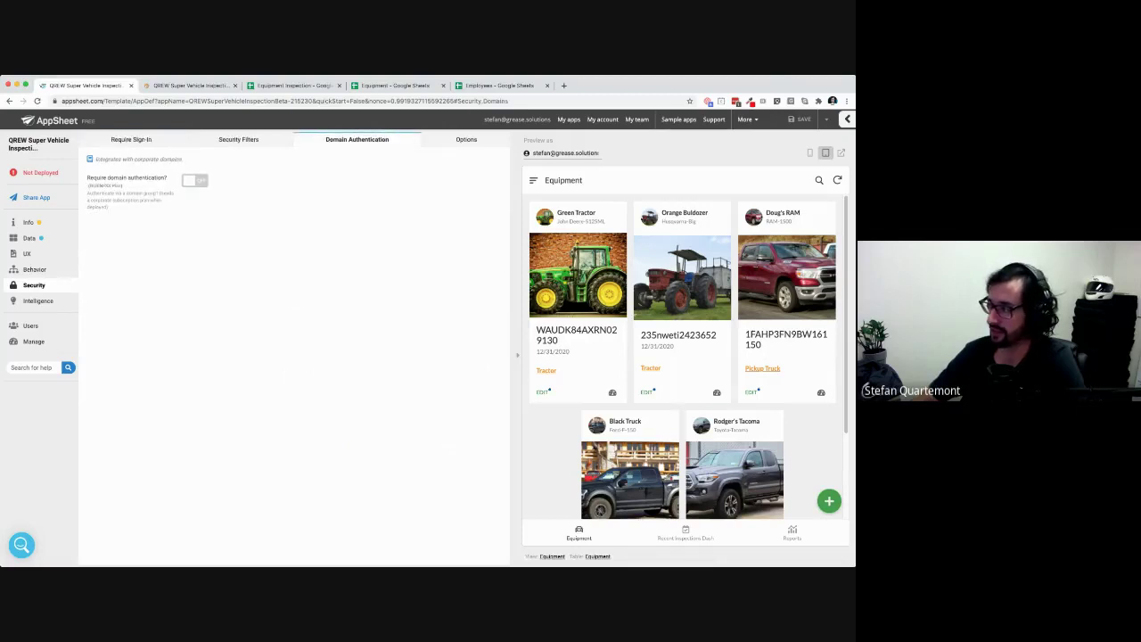
# Require domain authentication using Google Group Beta and the grease.solutions domain
pyautogui.click(194, 180)
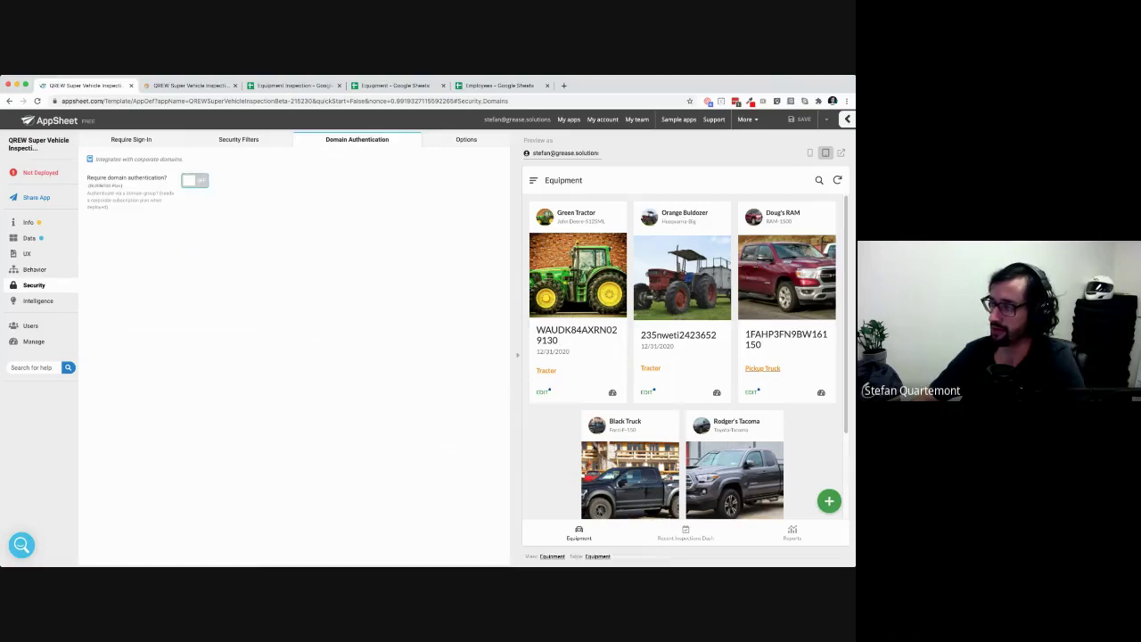
pyautogui.click(290, 237)
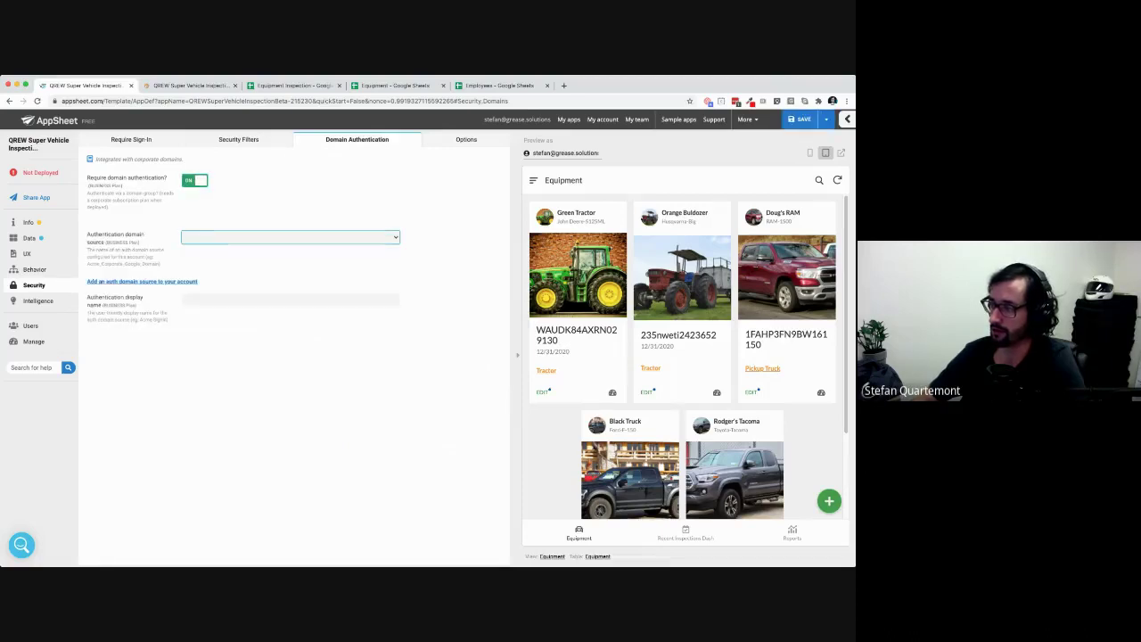
pyautogui.click(232, 251)
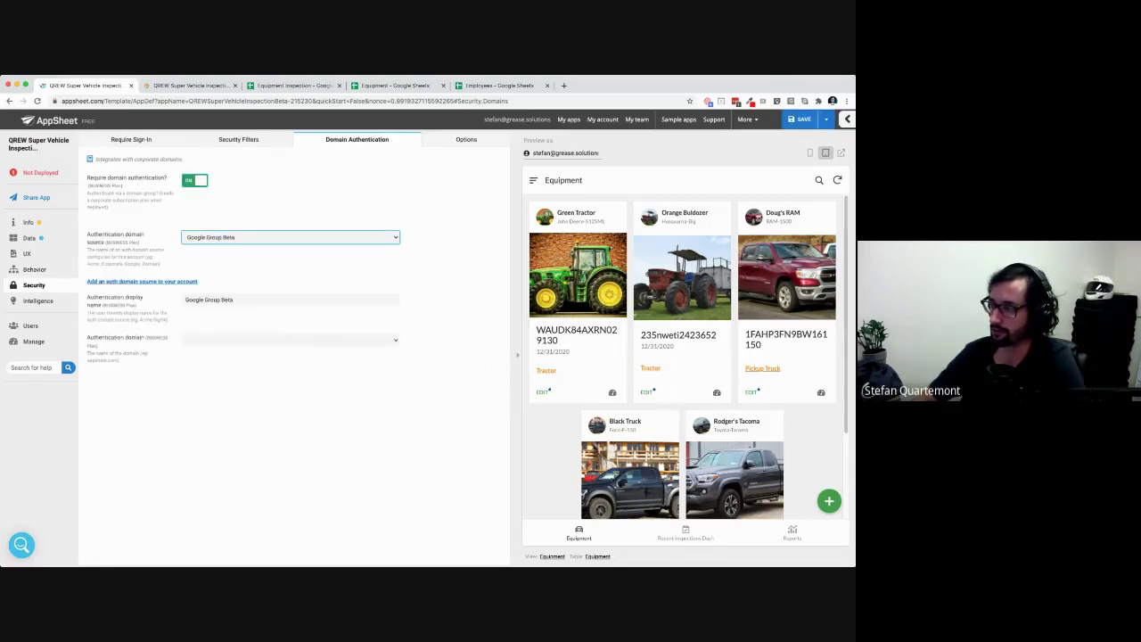
pyautogui.click(291, 340)
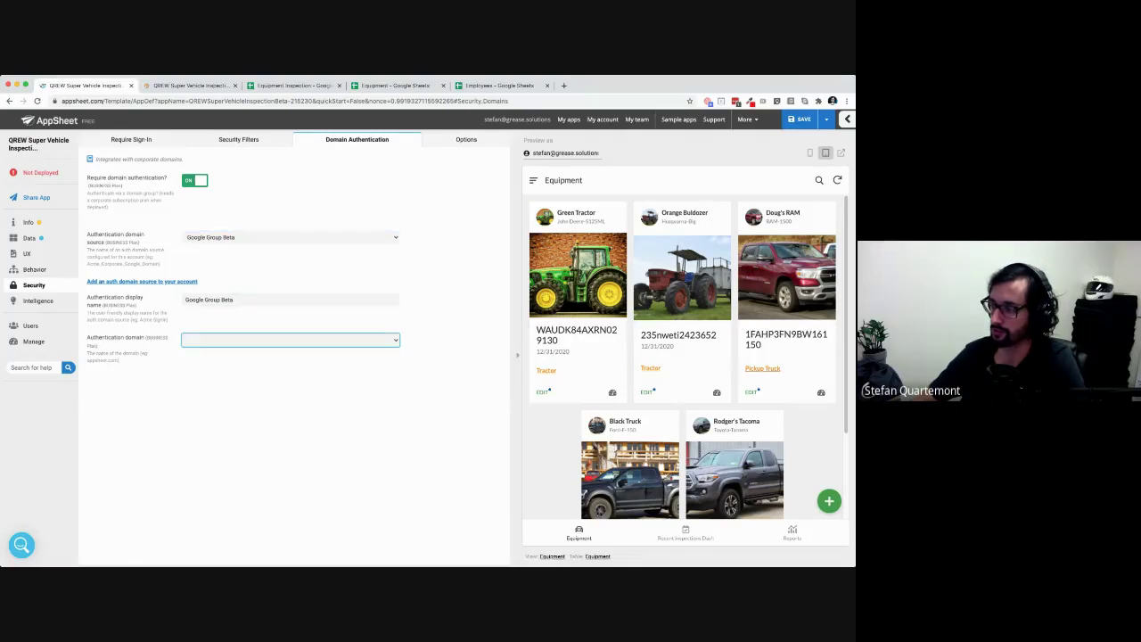
pyautogui.click(231, 353)
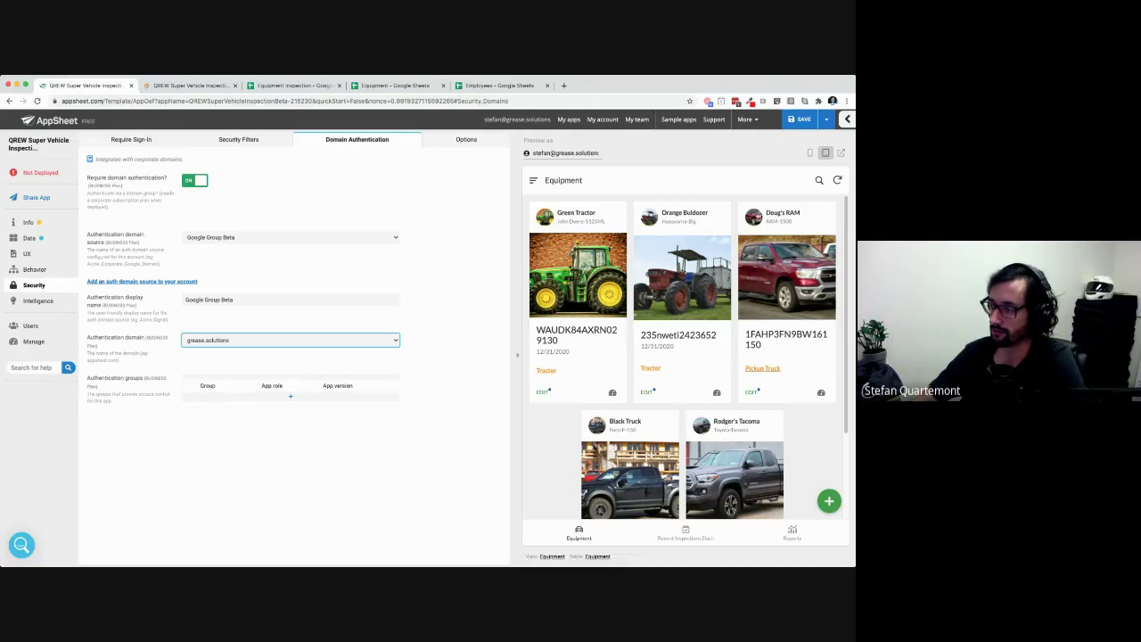
# Add an authentication group with app version Latest and the Admin role, then go to the Employees sheet
pyautogui.click(290, 397)
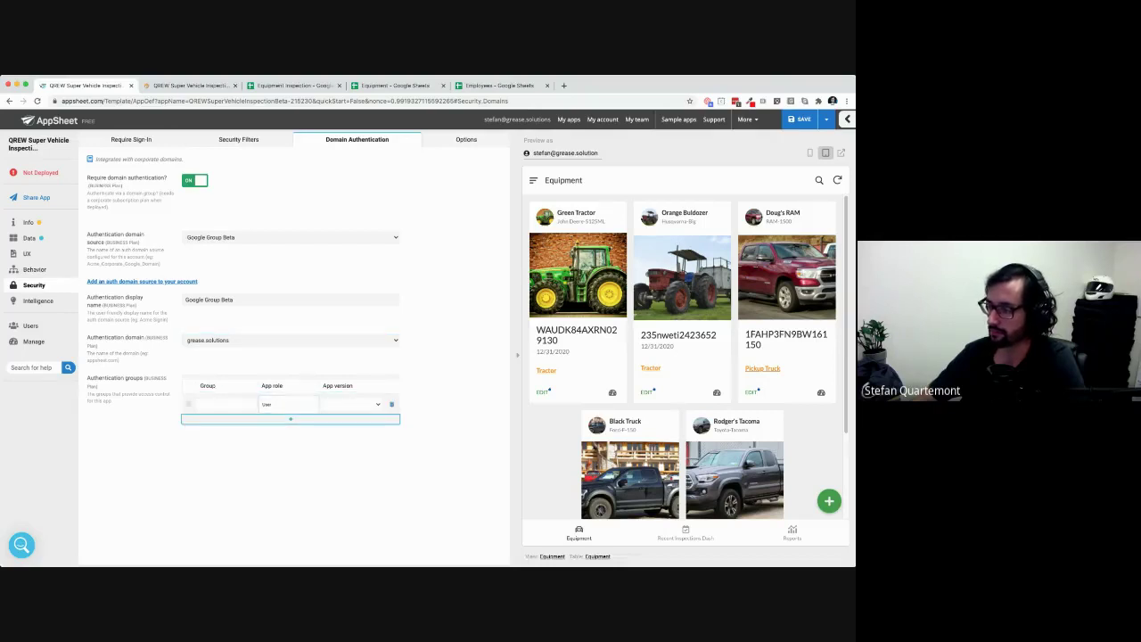
pyautogui.click(226, 405)
pyautogui.click(391, 405)
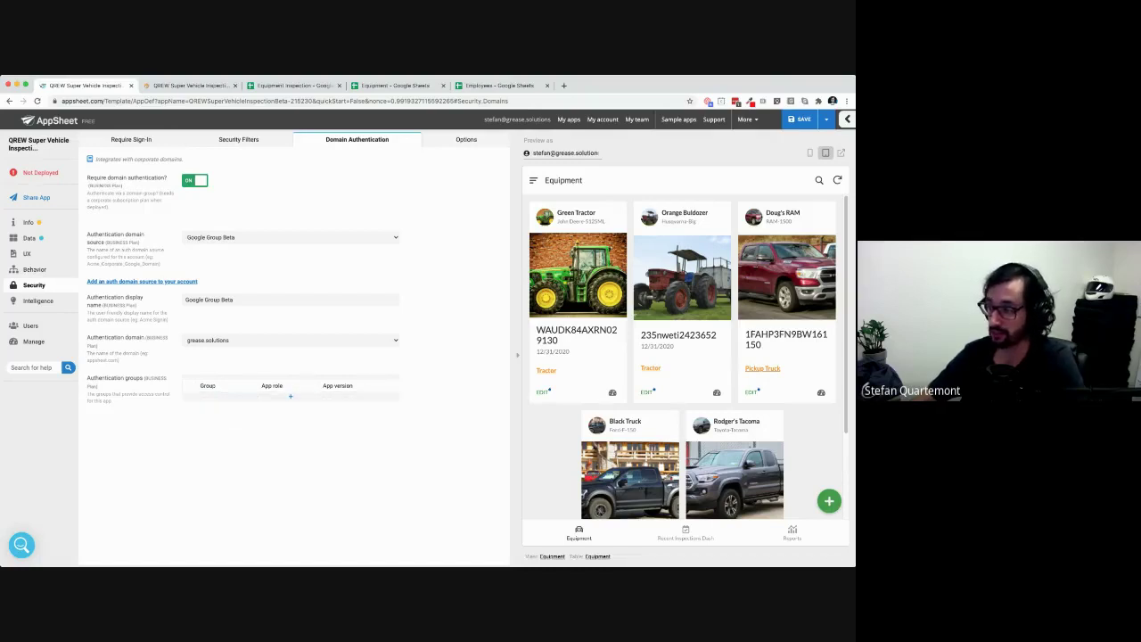
pyautogui.click(289, 396)
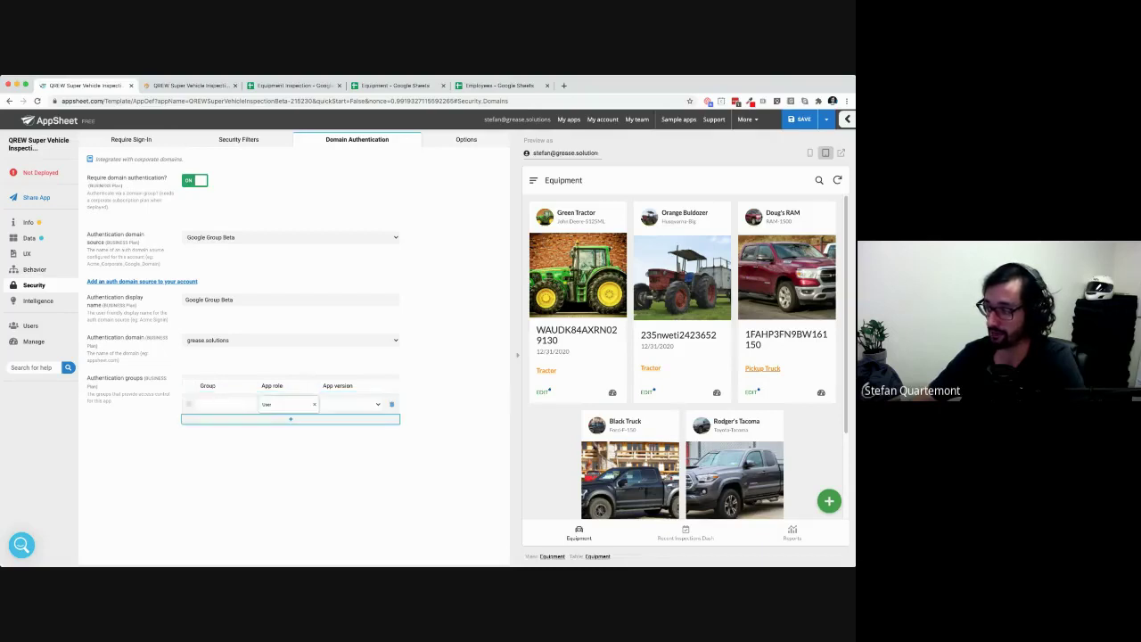
pyautogui.click(226, 404)
pyautogui.click(285, 405)
pyautogui.click(226, 405)
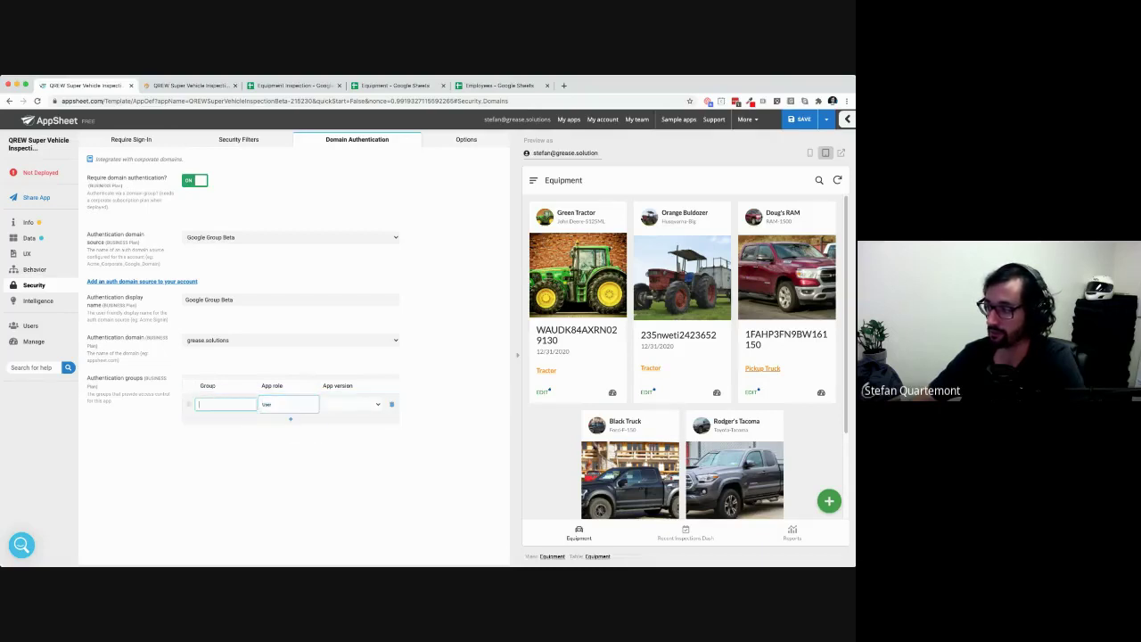
pyautogui.click(285, 405)
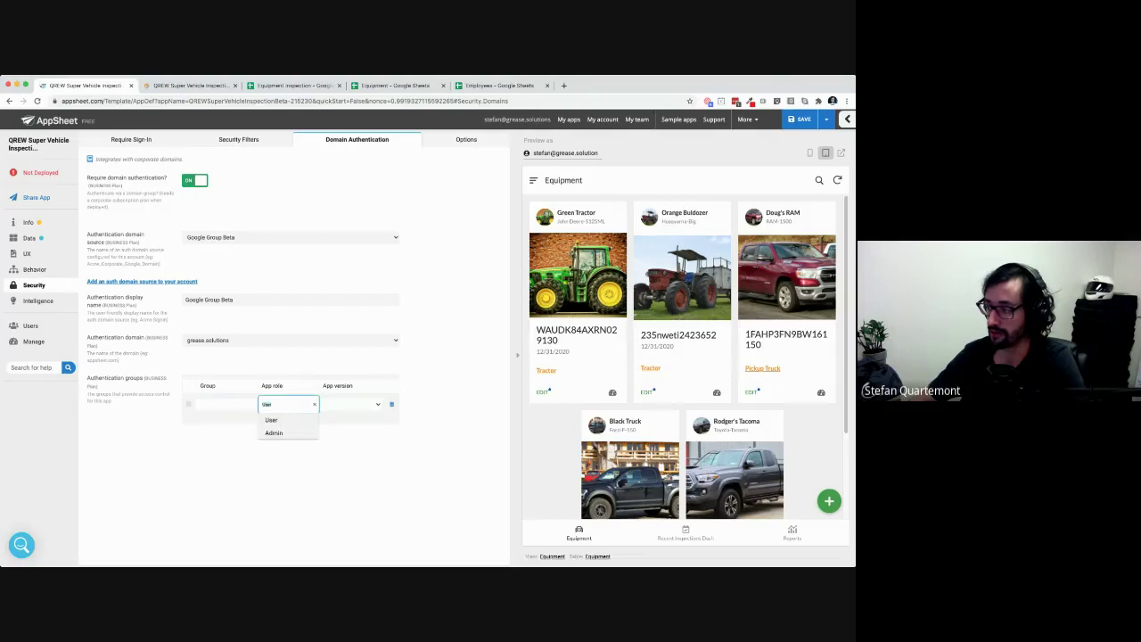
pyautogui.press('Tab')
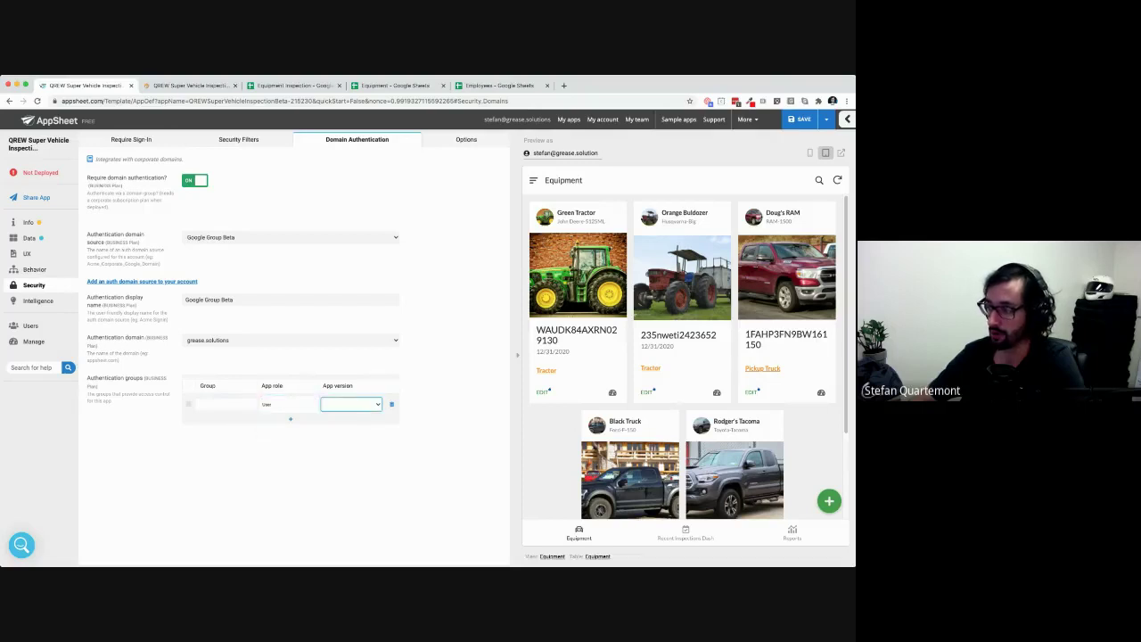
pyautogui.click(342, 415)
pyautogui.click(285, 405)
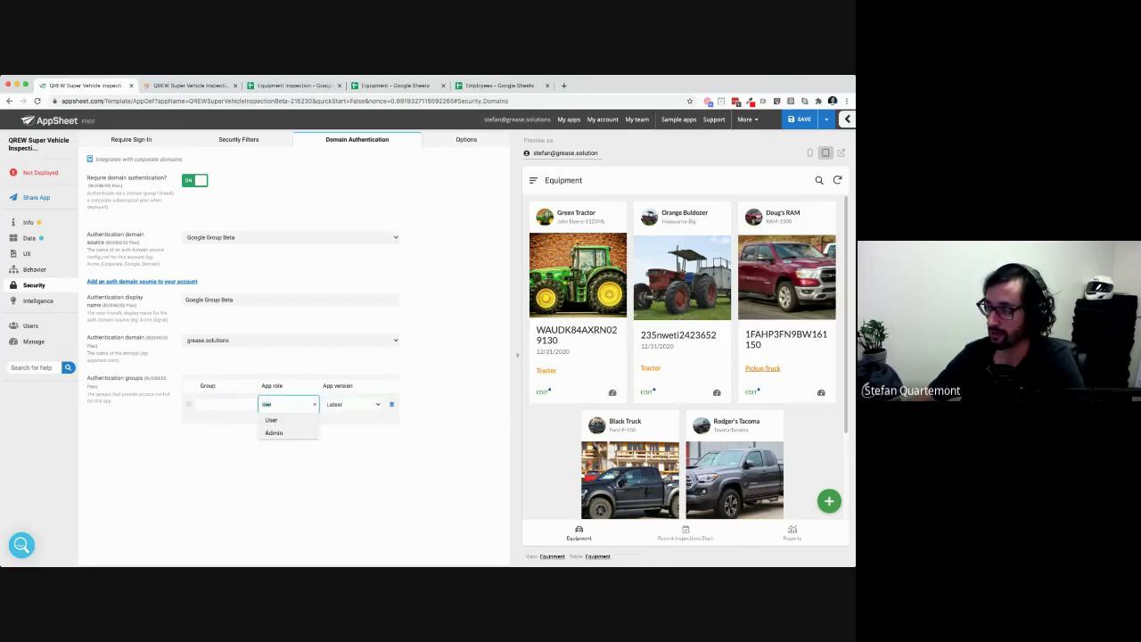
pyautogui.click(274, 433)
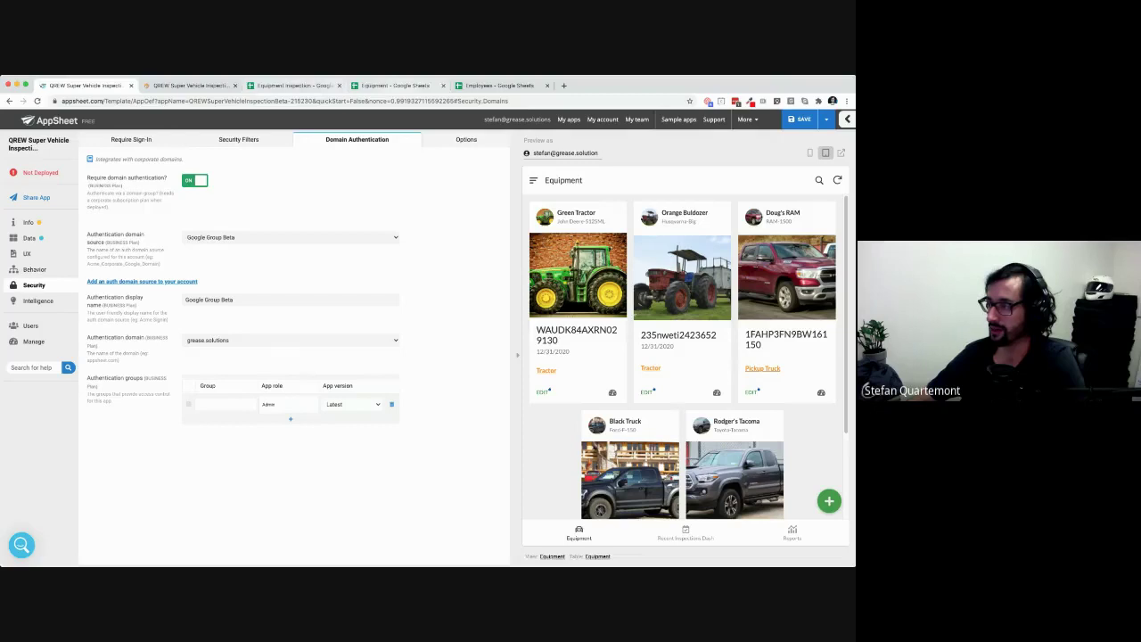
pyautogui.click(499, 86)
pyautogui.click(129, 244)
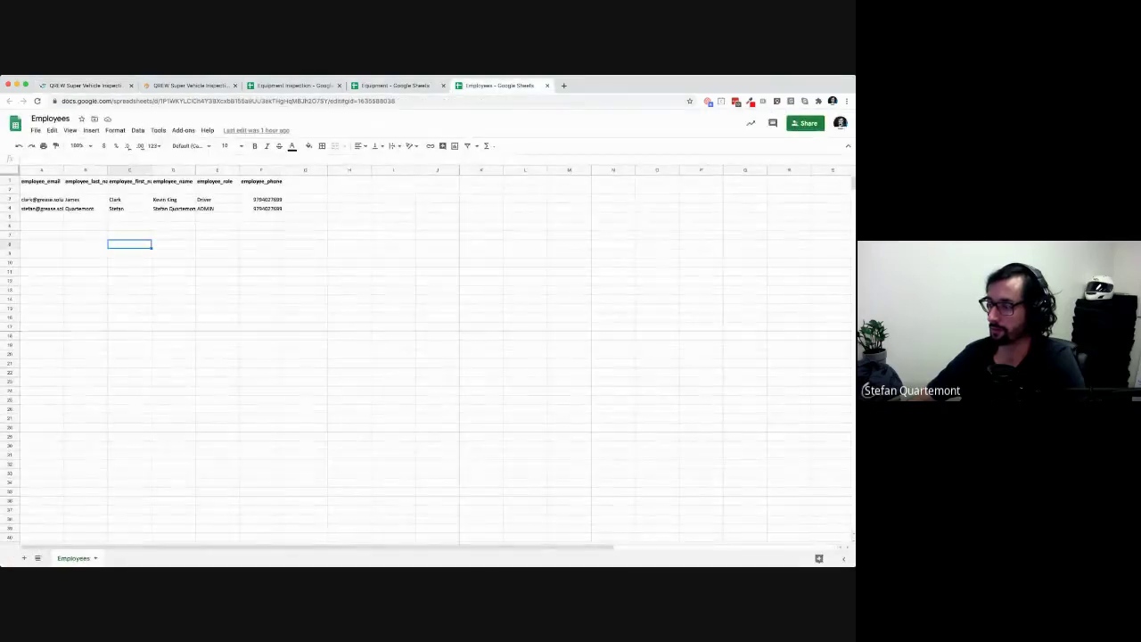
# Retype the first employee's full name in cell D3
pyautogui.moveTo(41, 200); pyautogui.dragTo(175, 209)
pyautogui.click(86, 208)
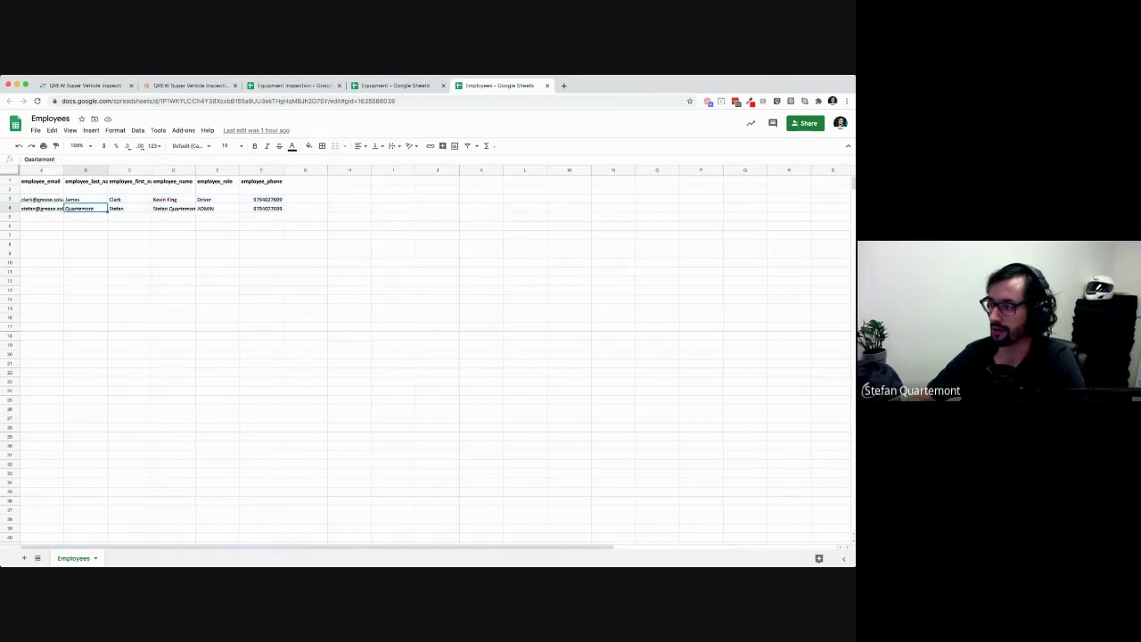
pyautogui.click(173, 199)
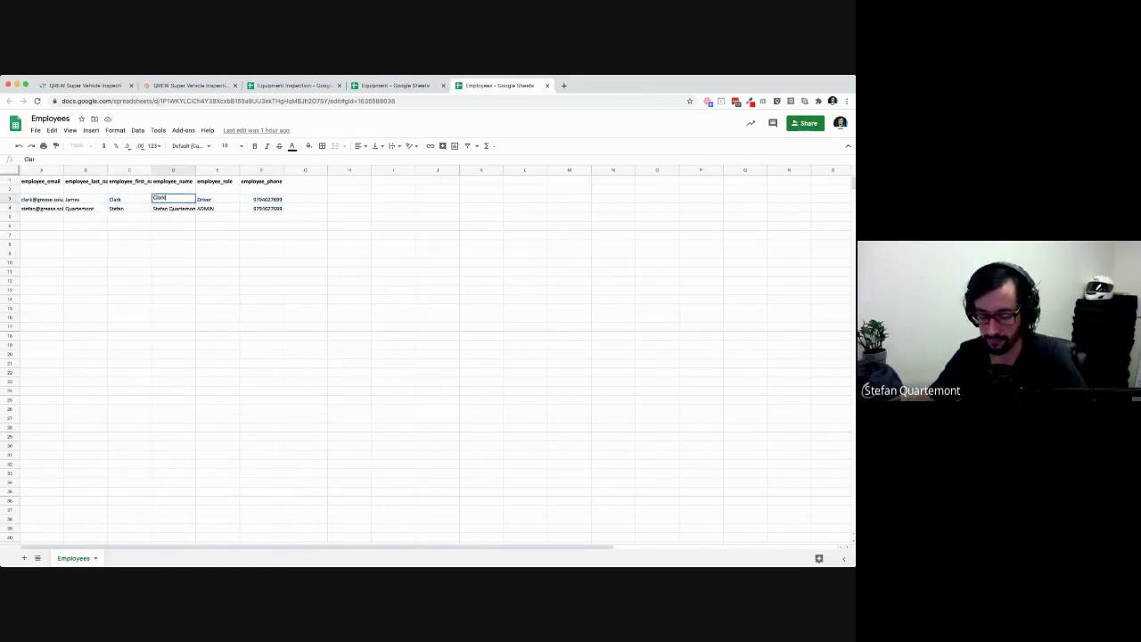
pyautogui.press('Return')
pyautogui.click(173, 200)
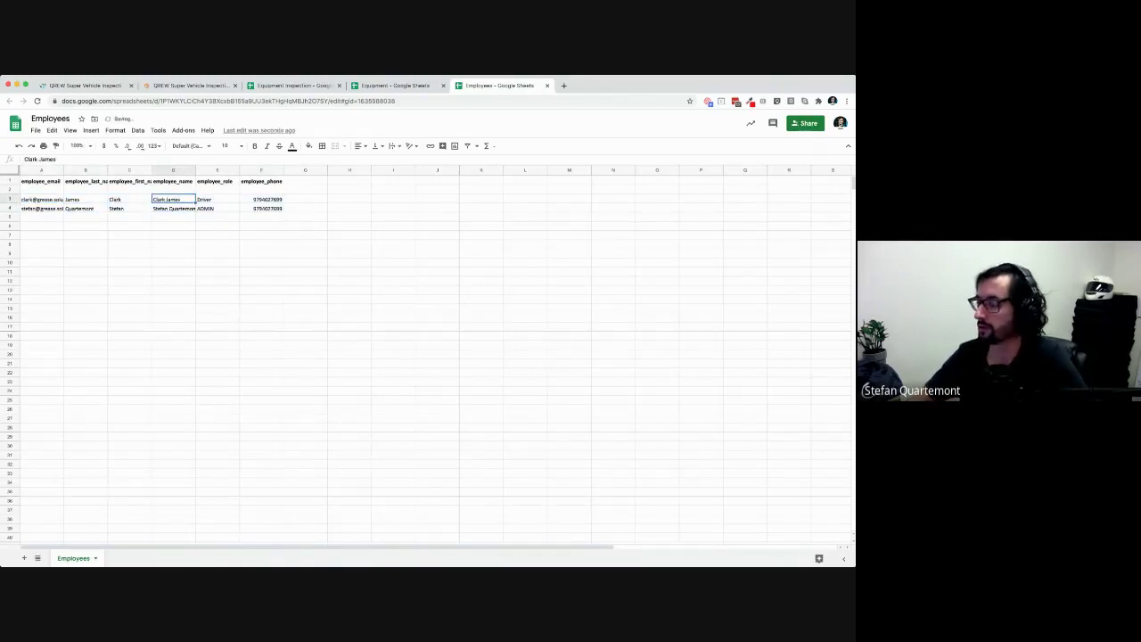
# Add the column header Driving_score in cell G1
pyautogui.click(261, 181)
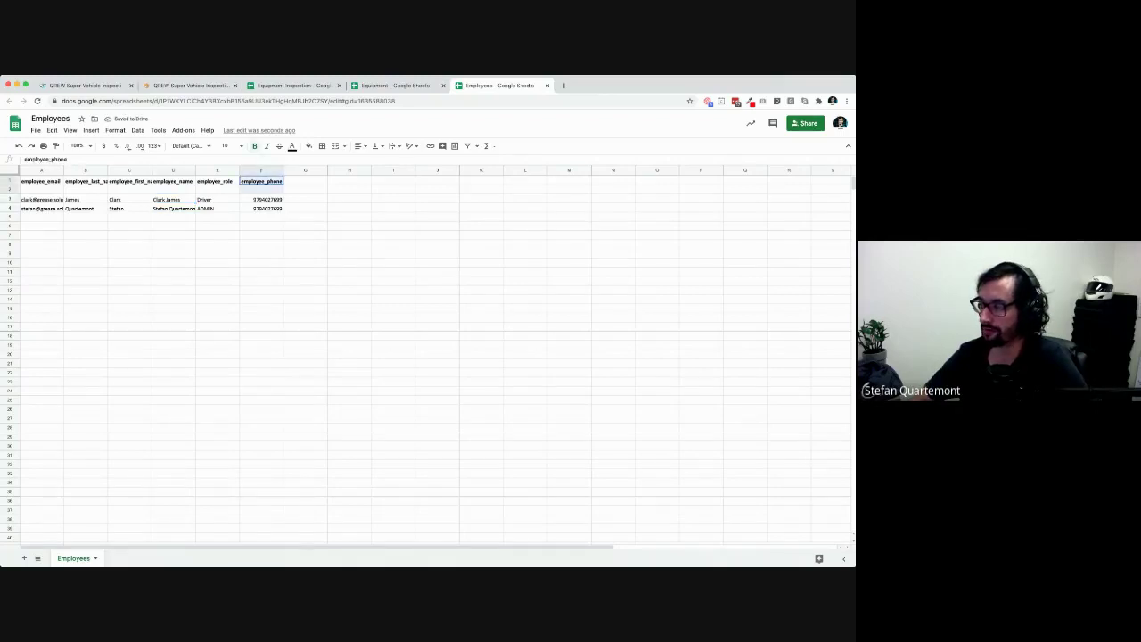
pyautogui.click(306, 200)
pyautogui.click(305, 181)
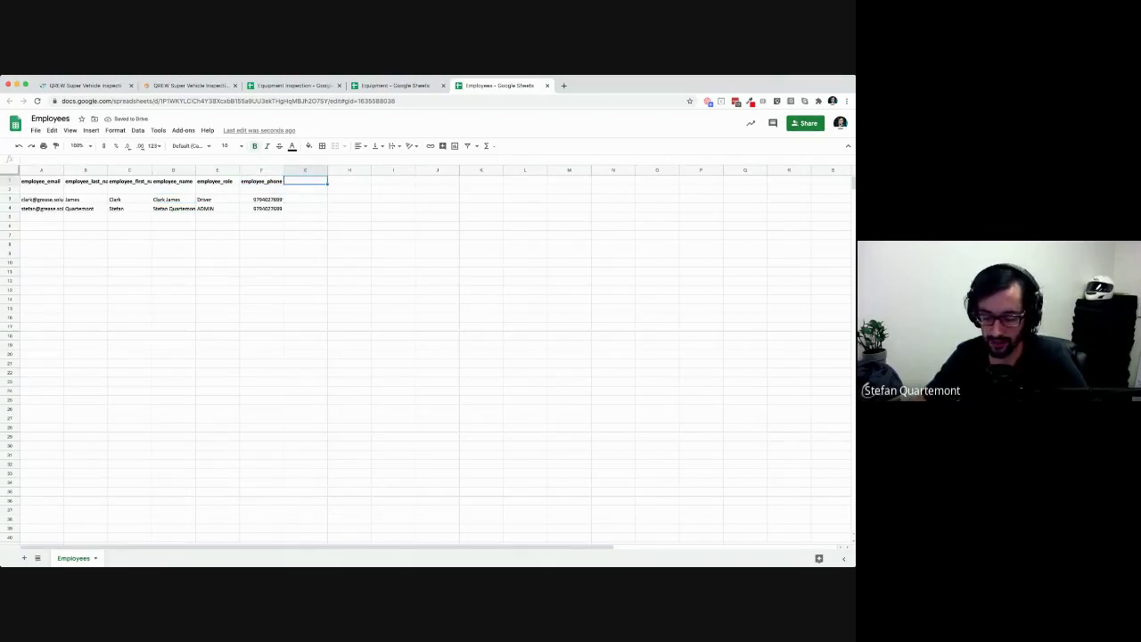
pyautogui.write('Driver')
pyautogui.press('BackSpace')
pyautogui.press('BackSpace')
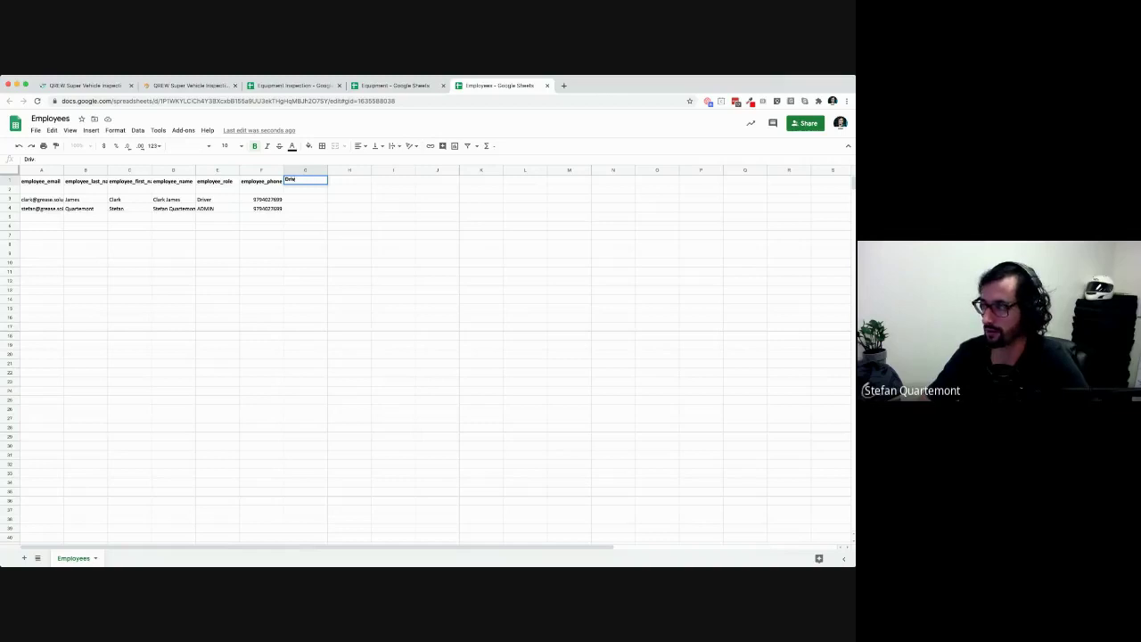
pyautogui.write('ing')
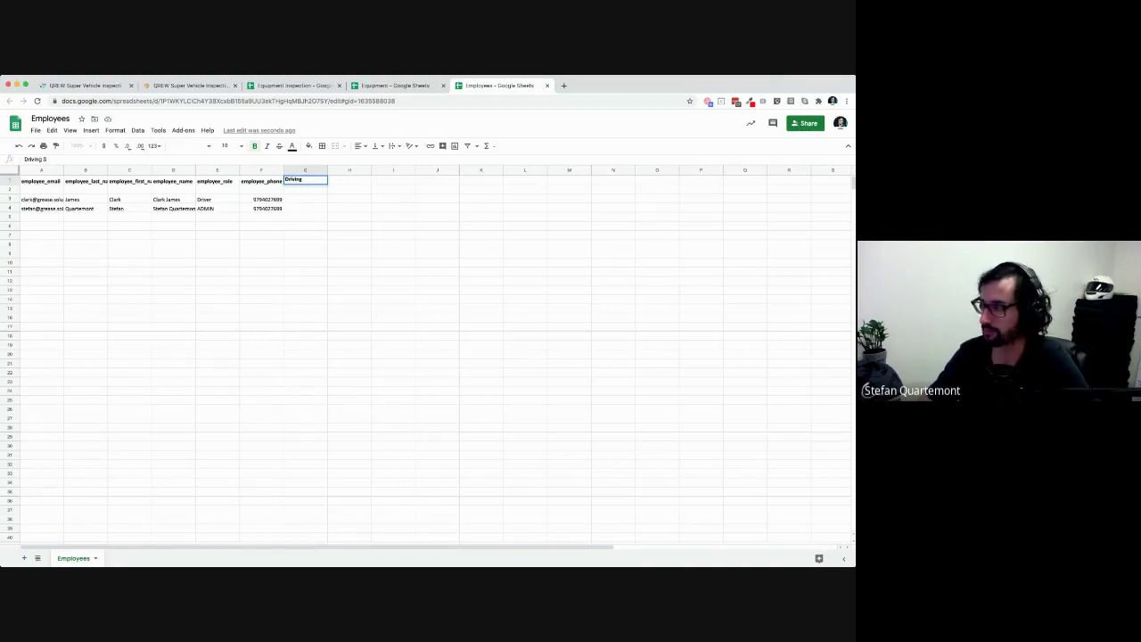
pyautogui.write('_score')
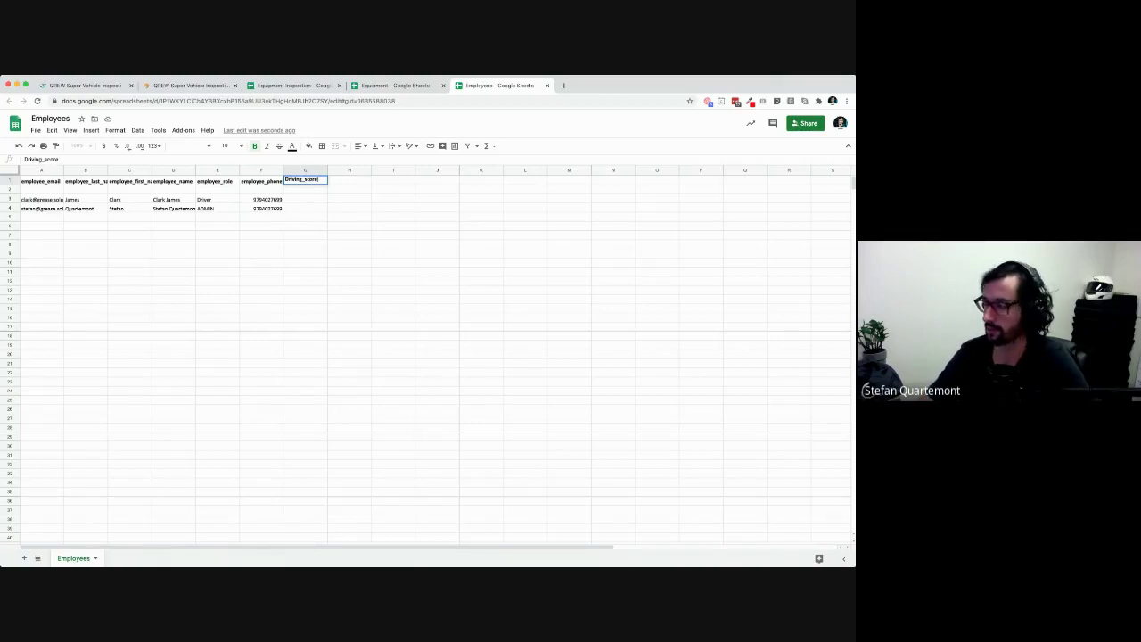
pyautogui.press('Return')
# Enter driving scores 5 in G3 and 10000000 in G4
pyautogui.press('Down')
pyautogui.write('5')
pyautogui.press('Return')
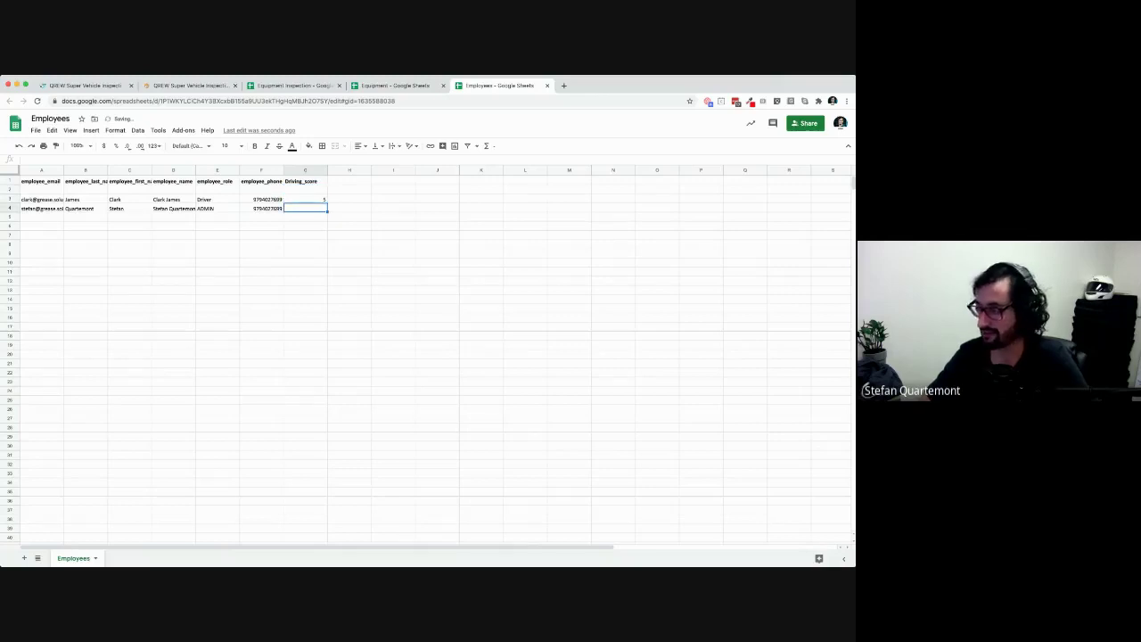
pyautogui.write('10000000')
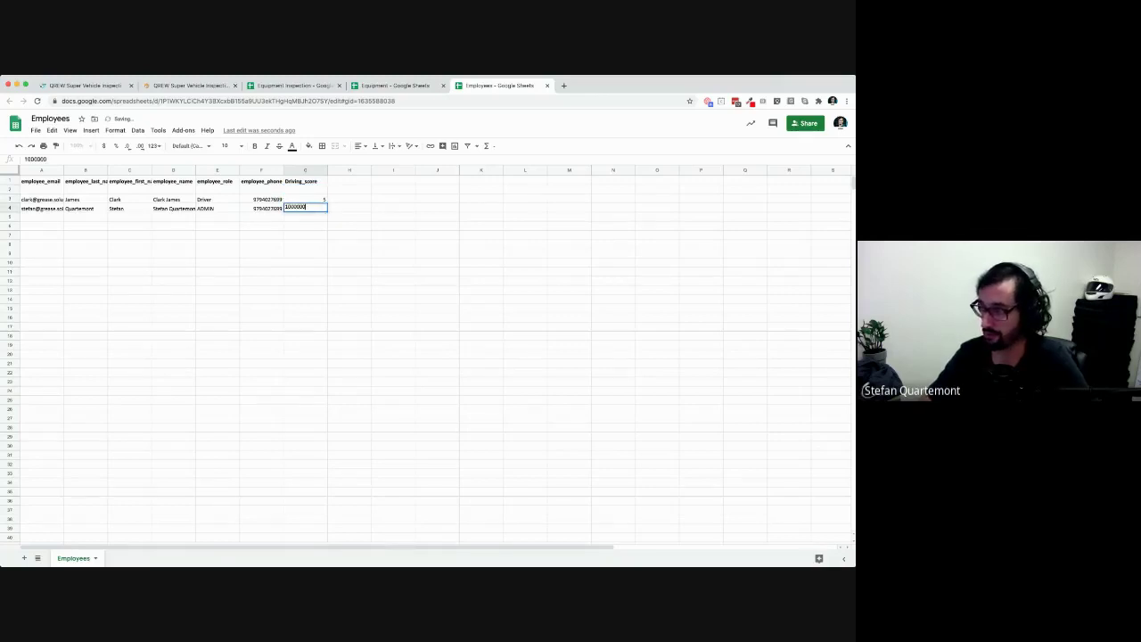
pyautogui.press('Return')
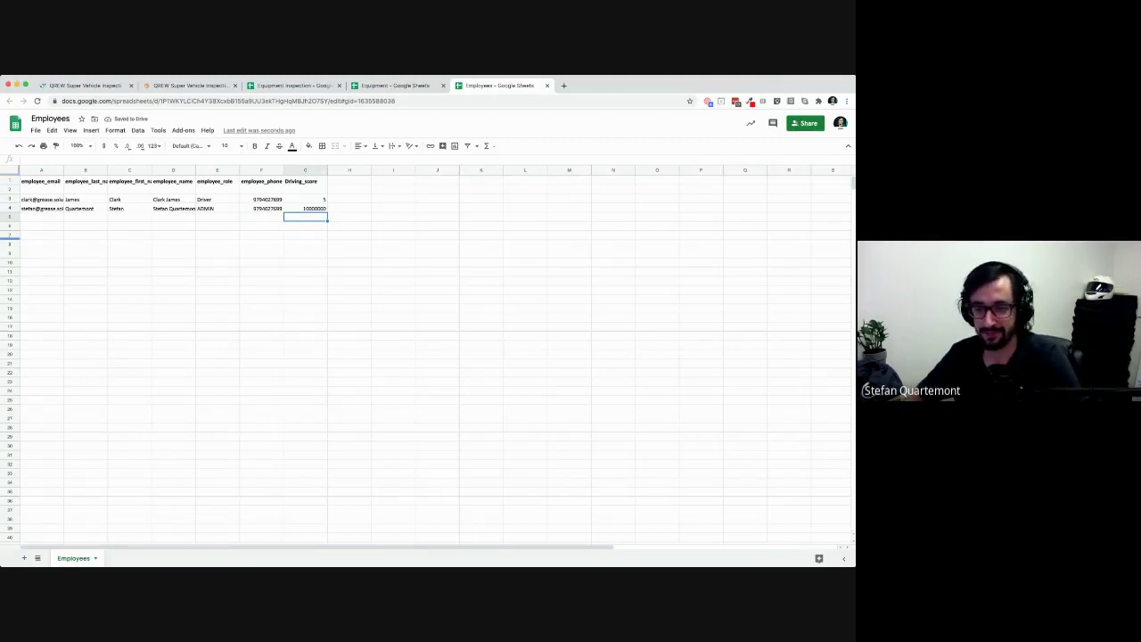
pyautogui.press('Up')
pyautogui.press('Up')
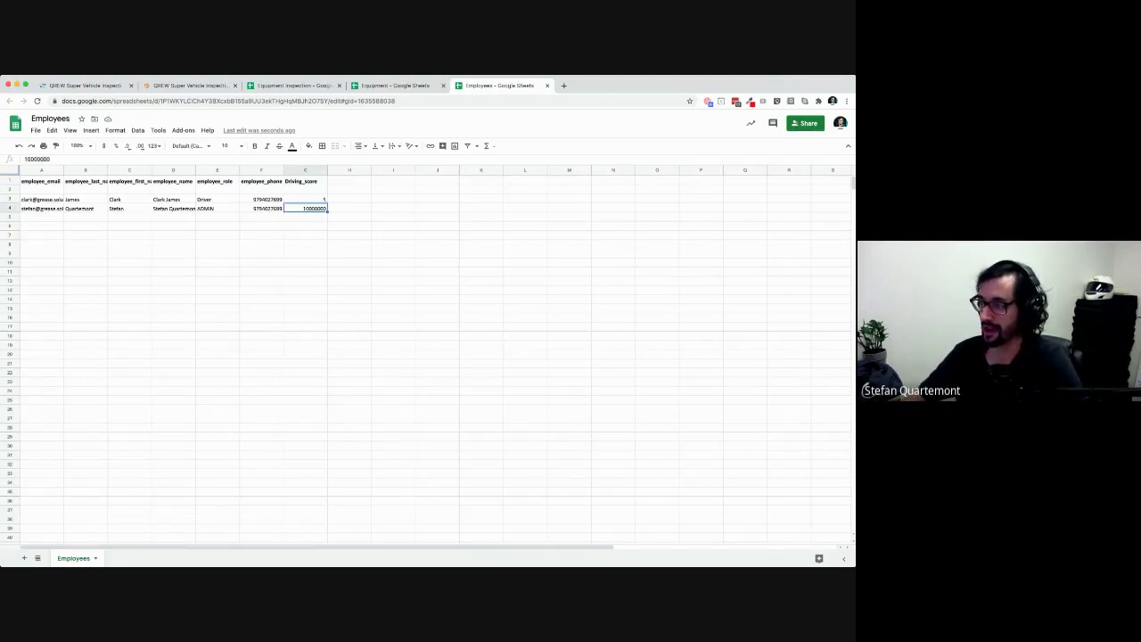
pyautogui.press('Down')
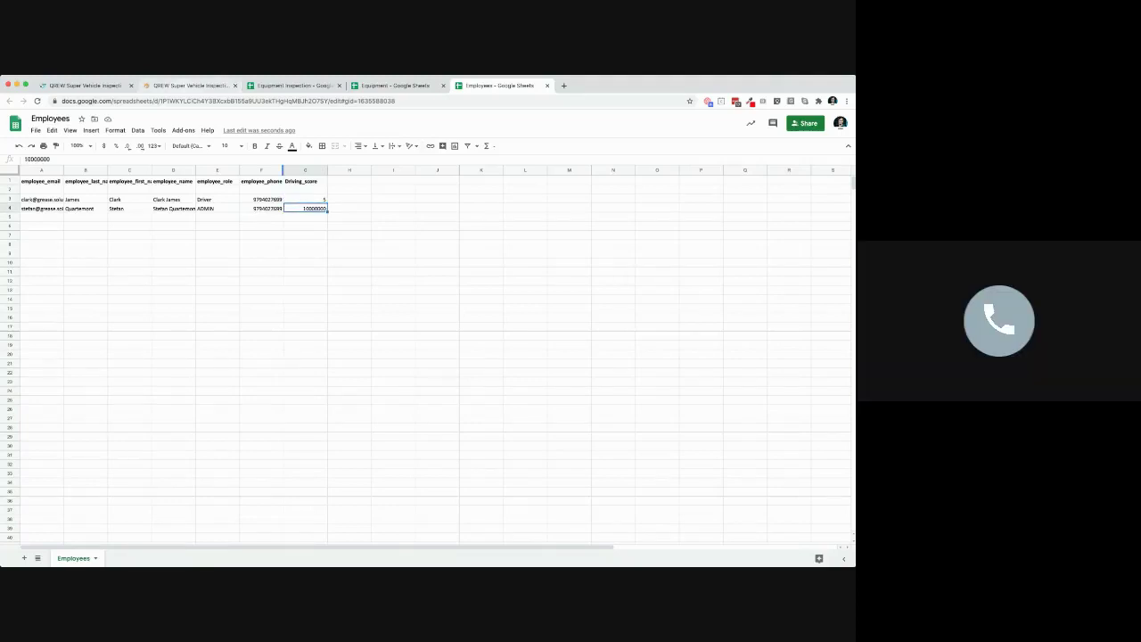
# Resync the running app, then switch Require domain authentication off in the editor
pyautogui.click(182, 86)
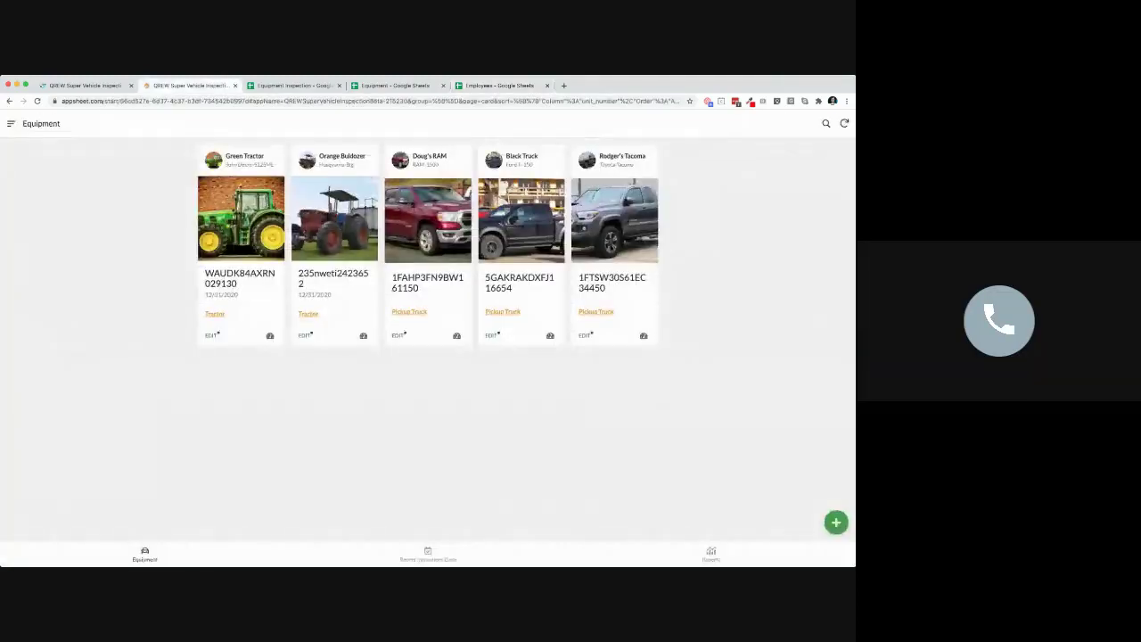
pyautogui.click(844, 124)
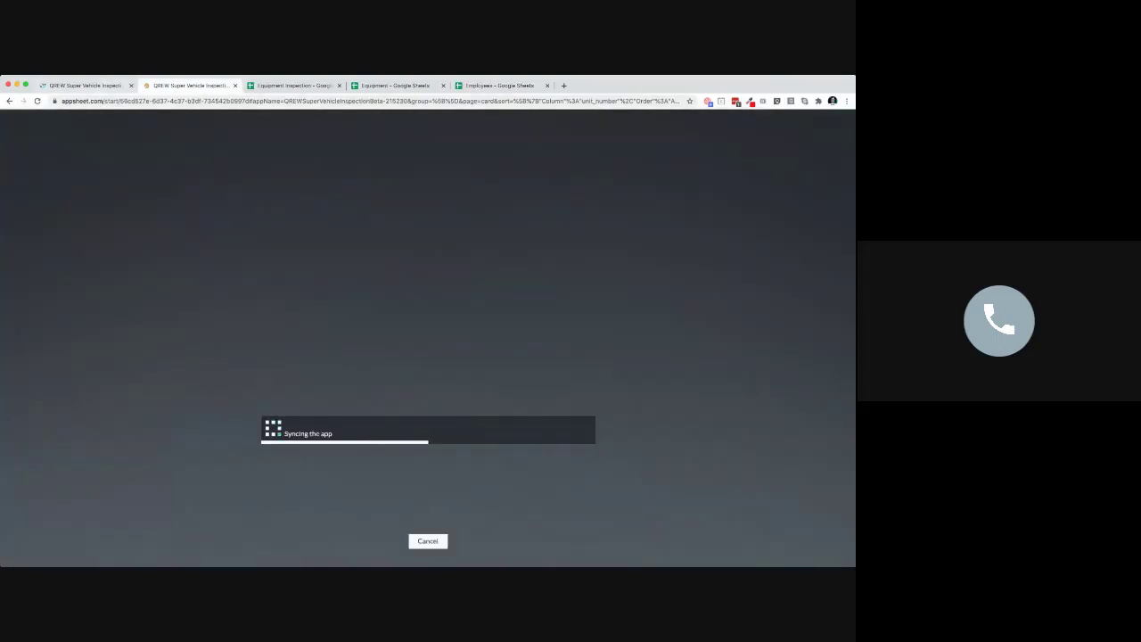
pyautogui.click(84, 85)
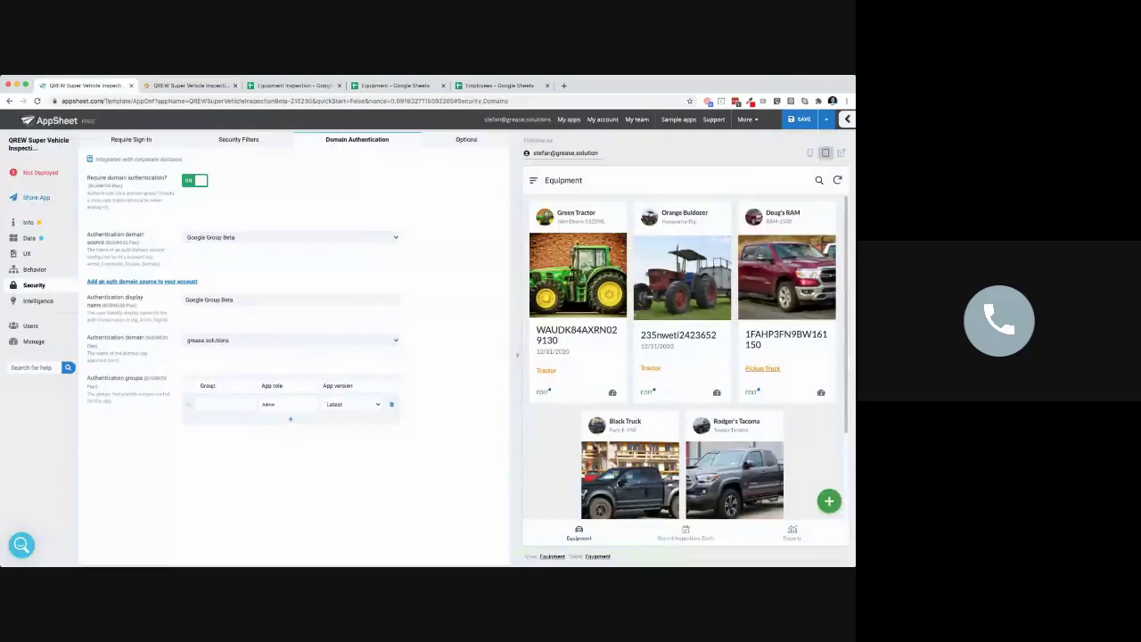
pyautogui.click(195, 181)
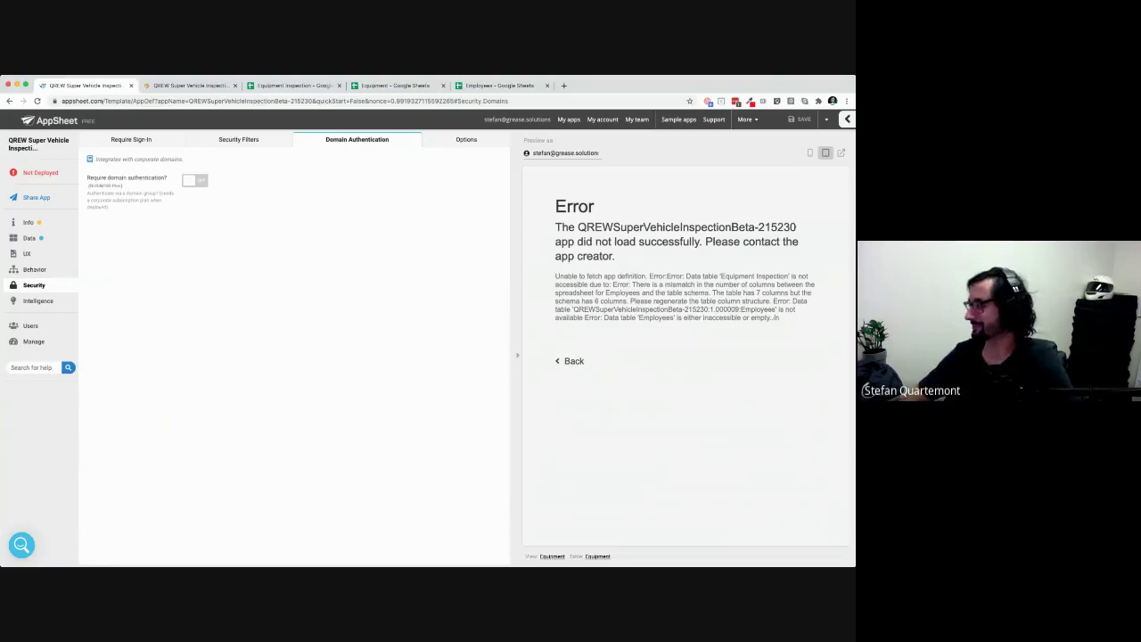
# Regenerate the Employees table structure under Data > Columns and confirm it
pyautogui.click(30, 238)
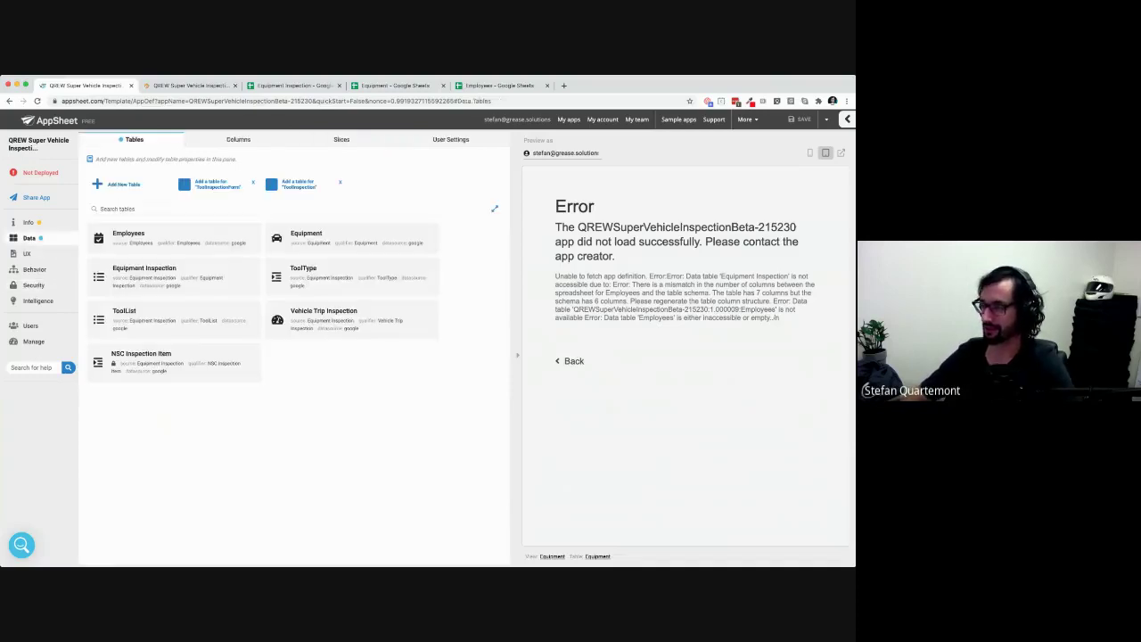
pyautogui.click(238, 139)
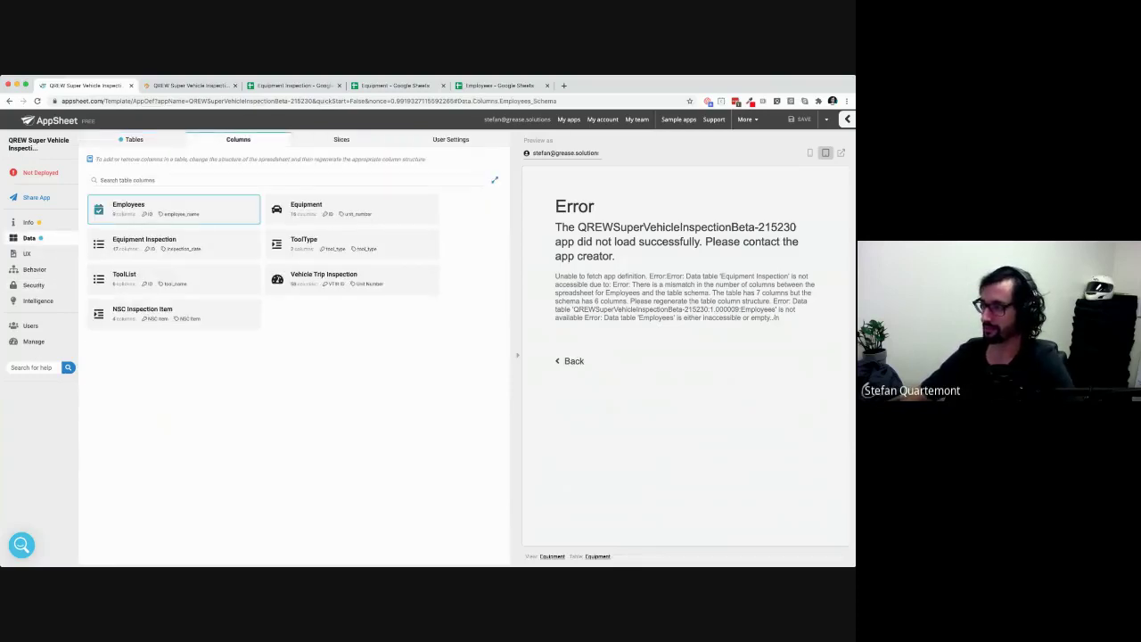
pyautogui.click(128, 205)
pyautogui.click(407, 162)
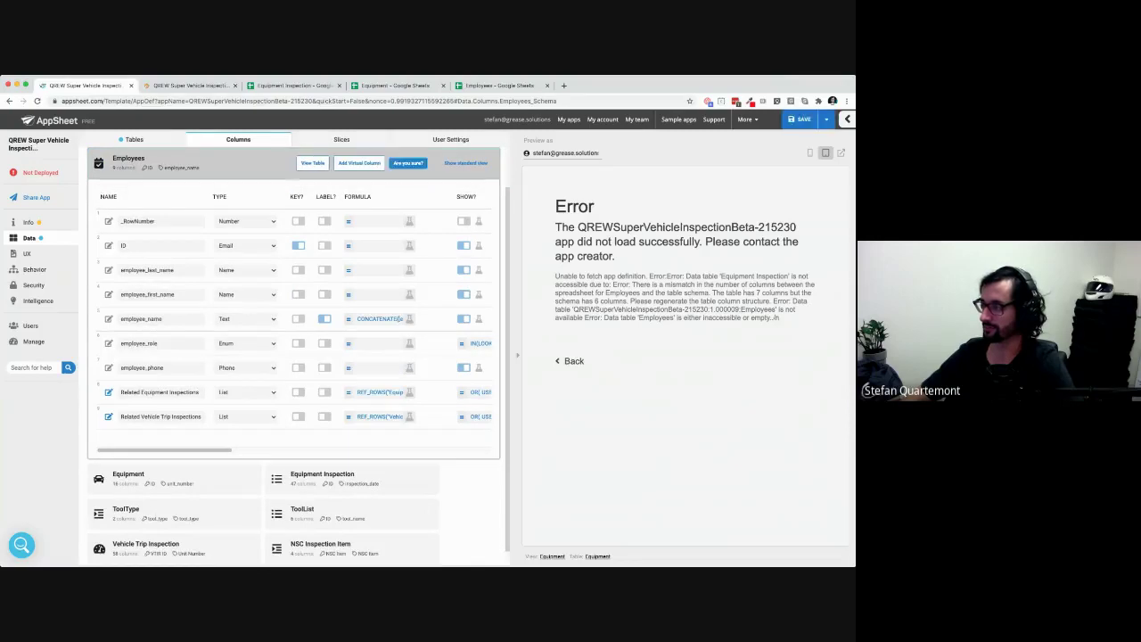
pyautogui.click(407, 163)
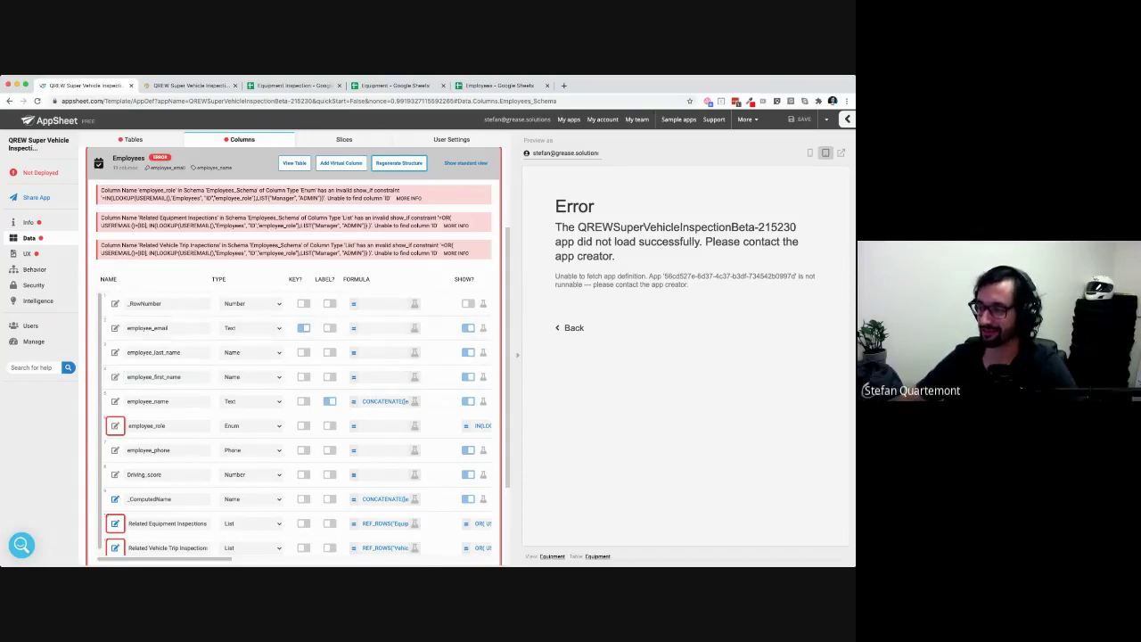
pyautogui.scroll(2, 294, 357)
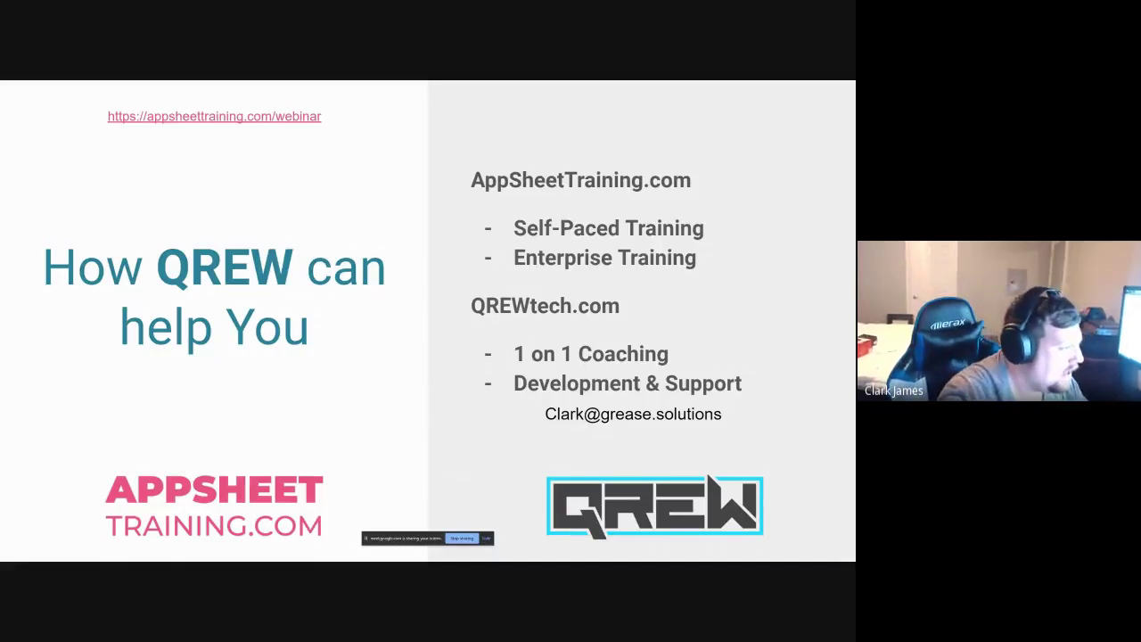
pyautogui.click(486, 538)
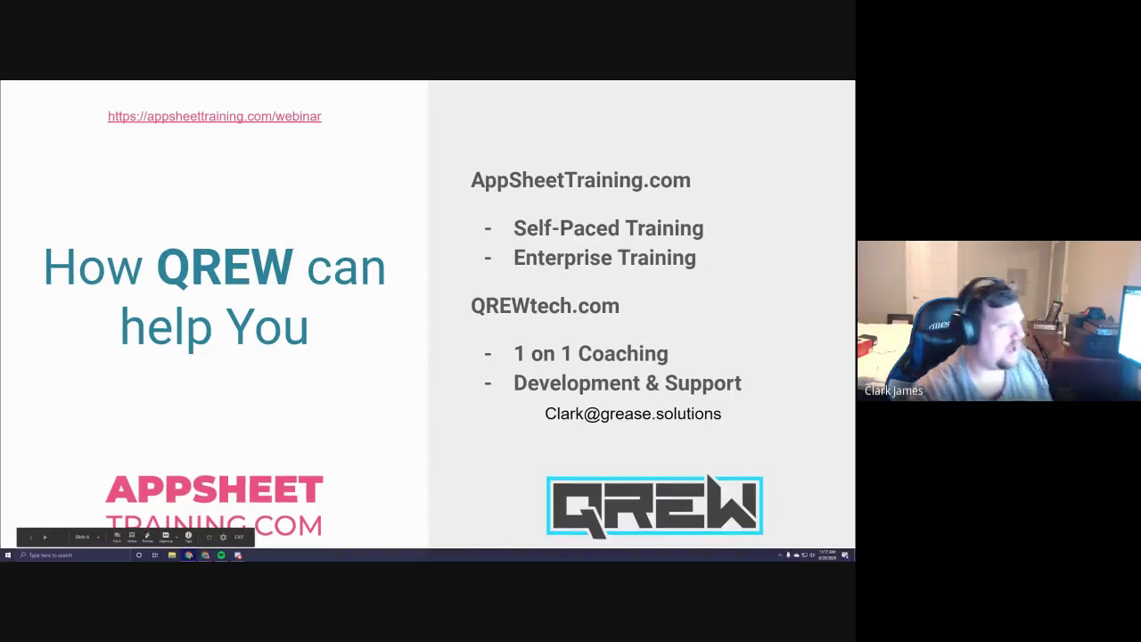